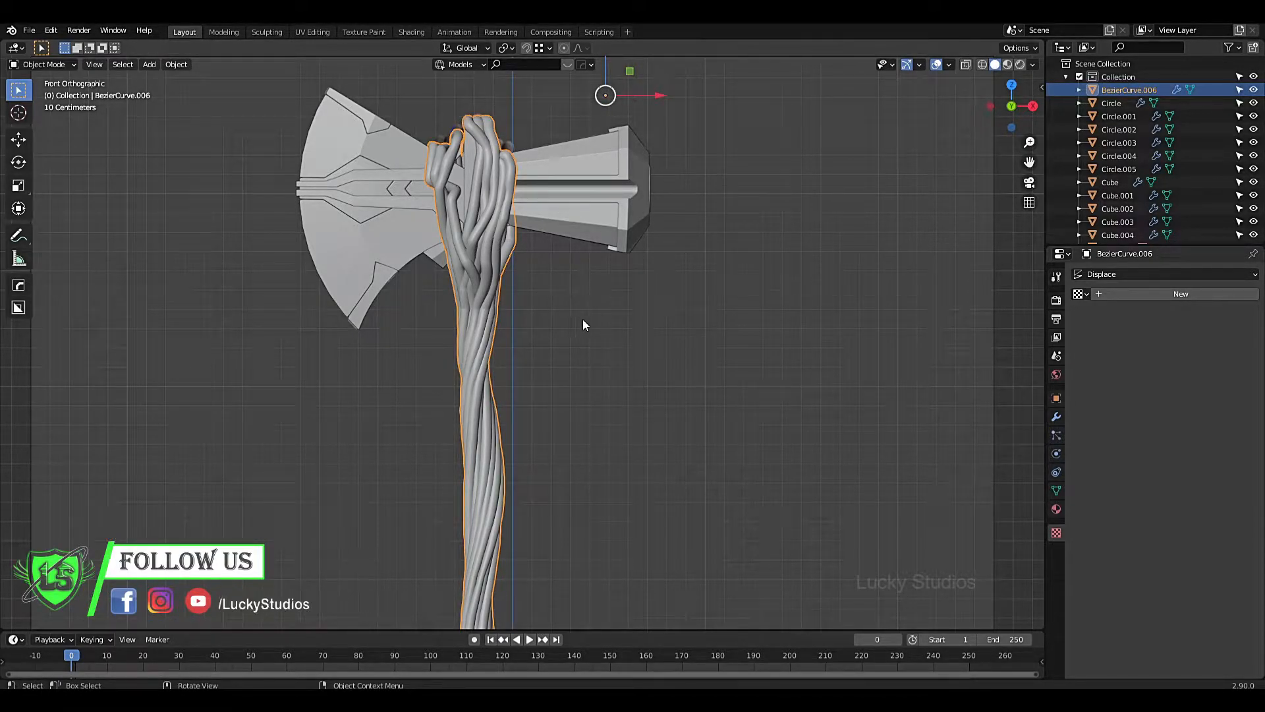
Step: Examine the axe head and the hammer end from several angles, with nothing selected
middle_drag(579, 319, 674, 303)
scroll(674, 303, up, 2)
scroll(731, 116, down, 2)
drag(727, 109, 595, 319)
middle_drag(655, 319, 662, 304)
drag(685, 135, 595, 342)
click(618, 330)
middle_drag(622, 343, 656, 373)
shift+middle_drag(657, 269, 595, 409)
scroll(590, 415, up, 4)
scroll(567, 399, down, 1)
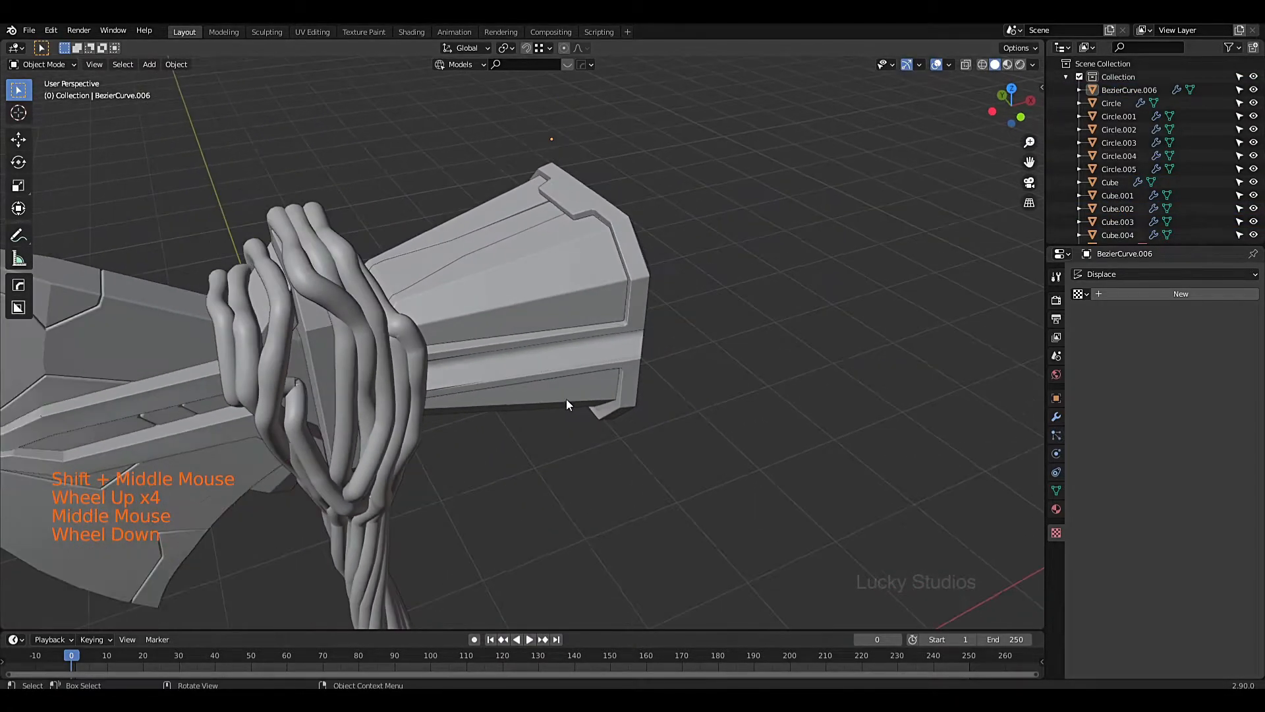
middle_drag(521, 315, 507, 290)
Step: Select the hammer's side panels, inspect them in isolation, and return to the full axe
click(505, 290)
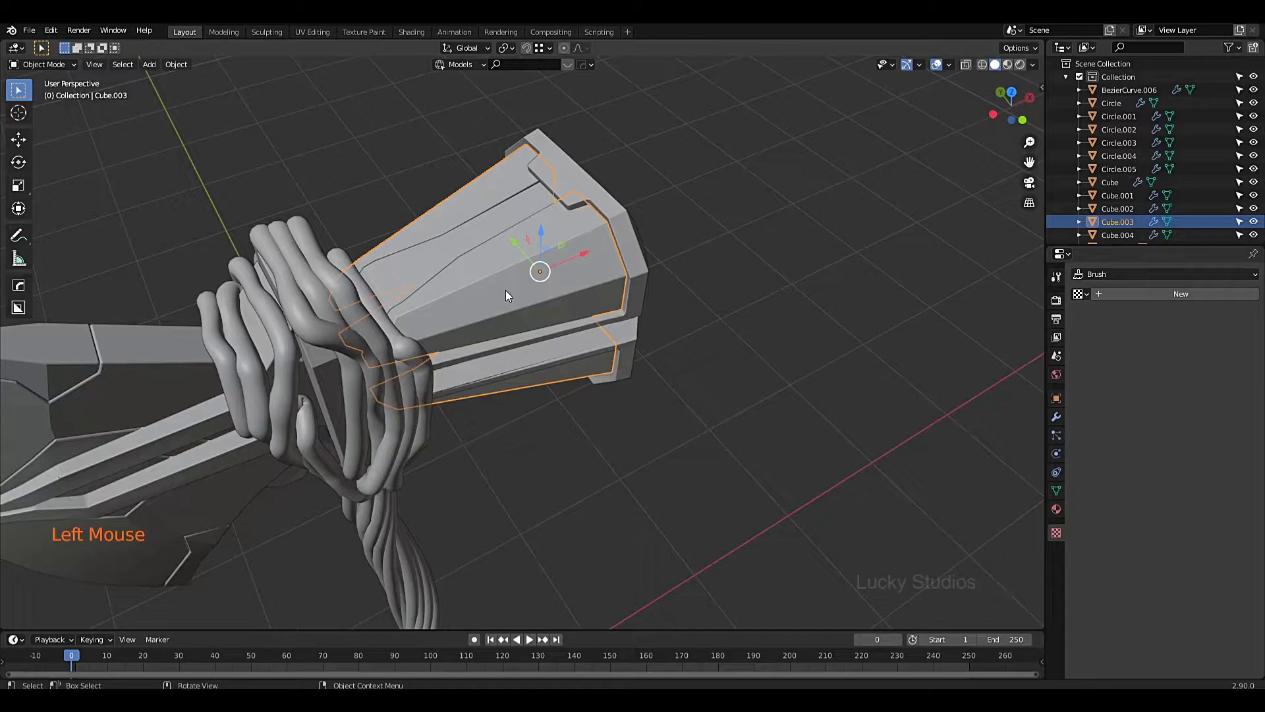
key(KP_Divide)
scroll(443, 290, down, 2)
middle_drag(443, 290, 466, 276)
scroll(418, 345, up, 3)
shift+middle_drag(418, 345, 613, 314)
middle_drag(649, 373, 643, 430)
key(KP_Divide)
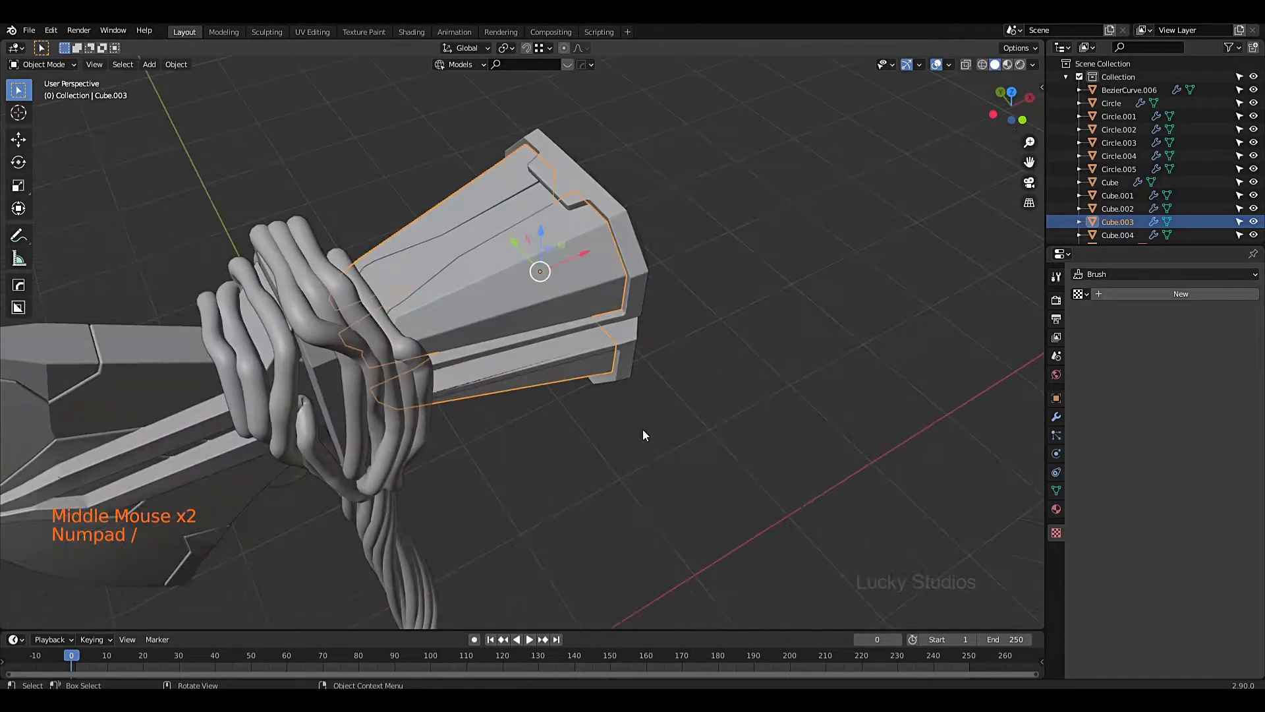
scroll(542, 402, down, 1)
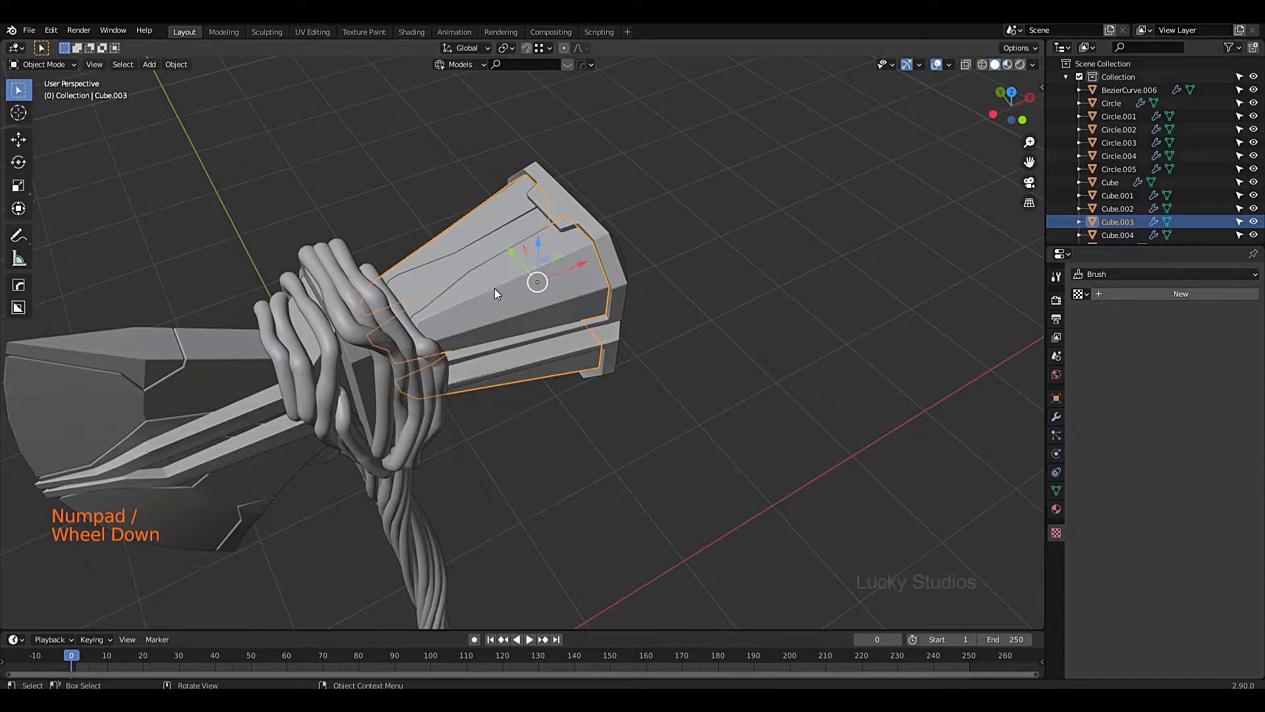
middle_drag(618, 449, 633, 393)
scroll(539, 330, up, 2)
shift+middle_drag(539, 329, 498, 474)
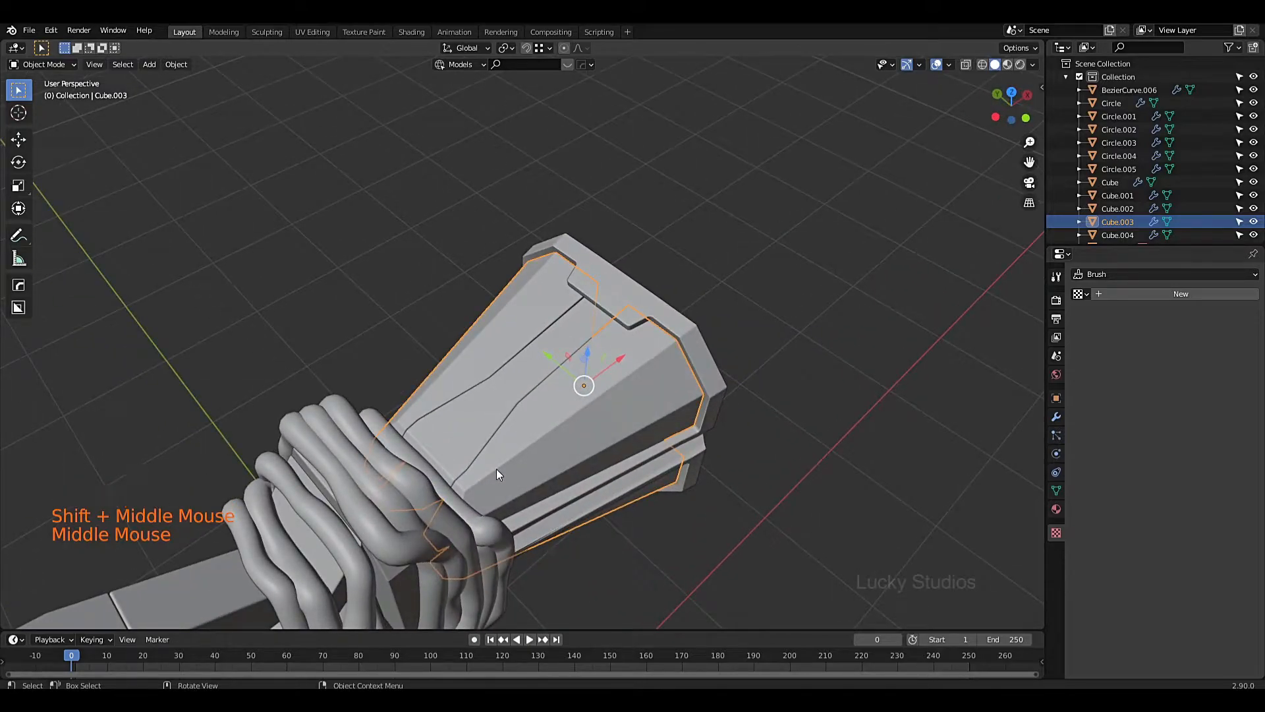
Step: Isolate the hammer's side panels and check their mesh in Edit Mode
key(KP_Divide)
scroll(264, 427, up, 2)
middle_drag(264, 427, 377, 332)
key(Tab)
key(Tab)
click(481, 411)
key(Tab)
click(370, 318)
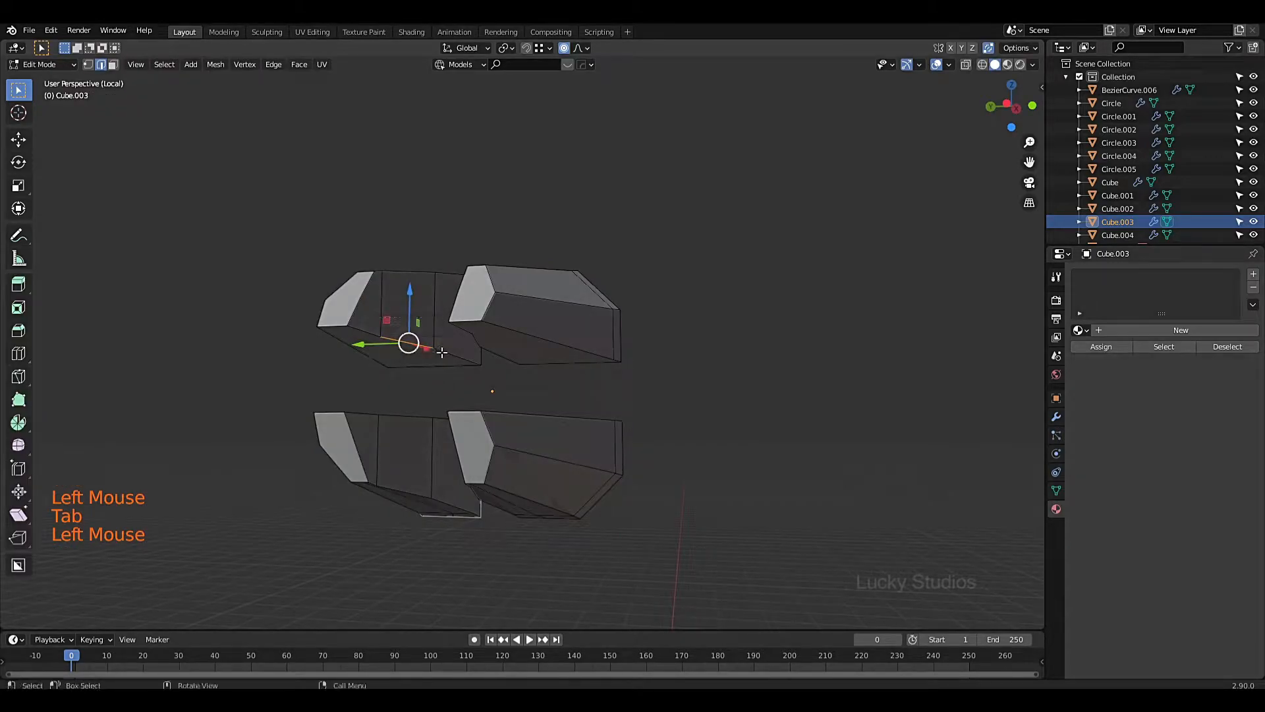
key(Tab)
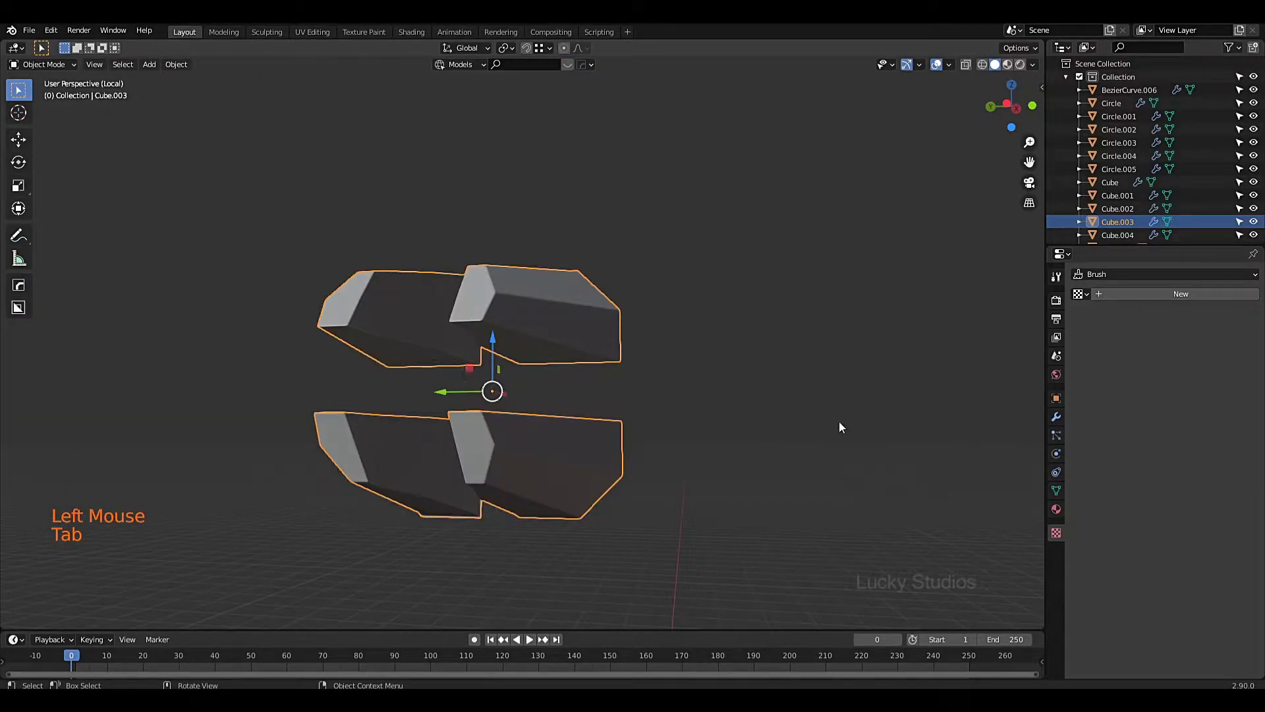
Step: Apply the Bevel modifier to the hammer's side panels
click(1057, 417)
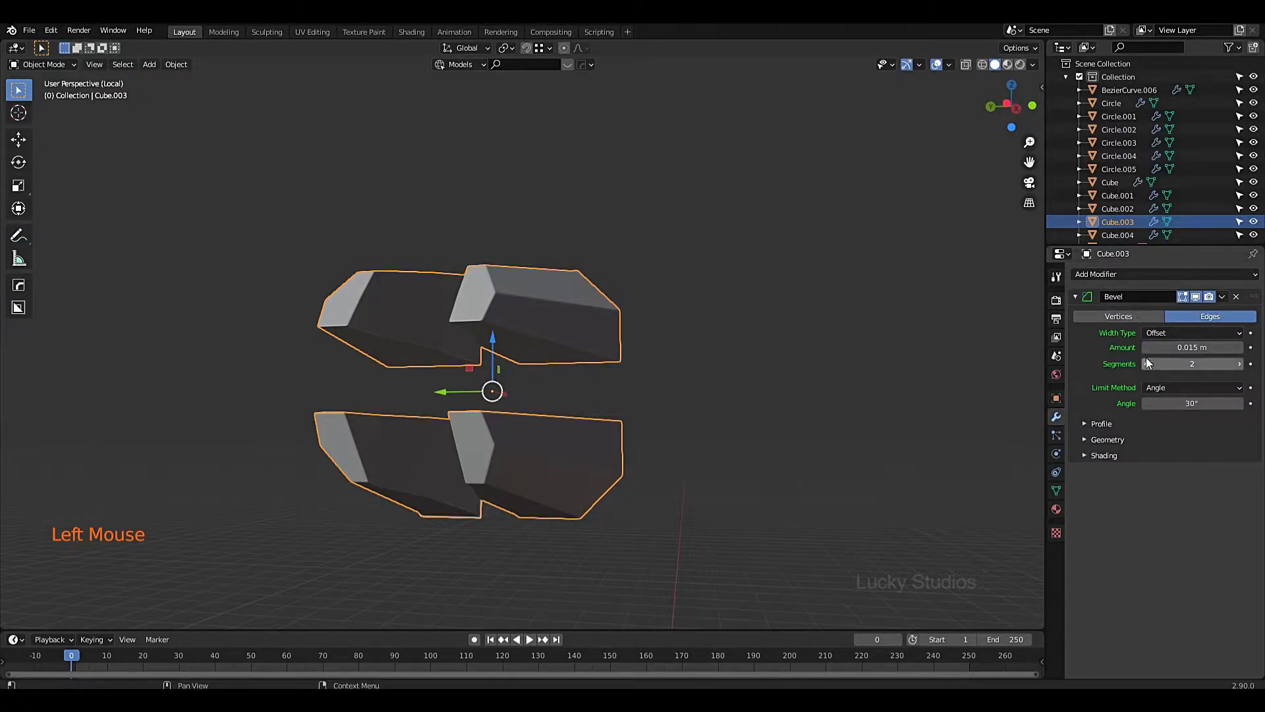
middle_drag(526, 300, 556, 314)
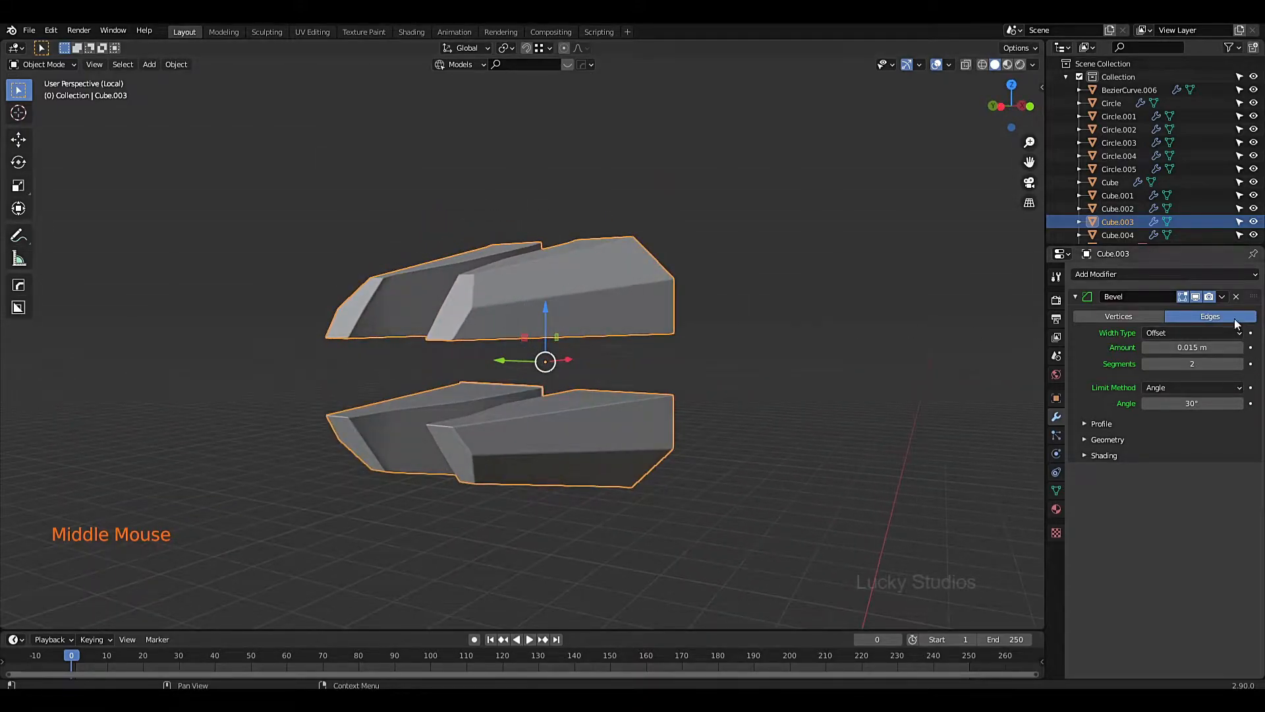
click(1223, 301)
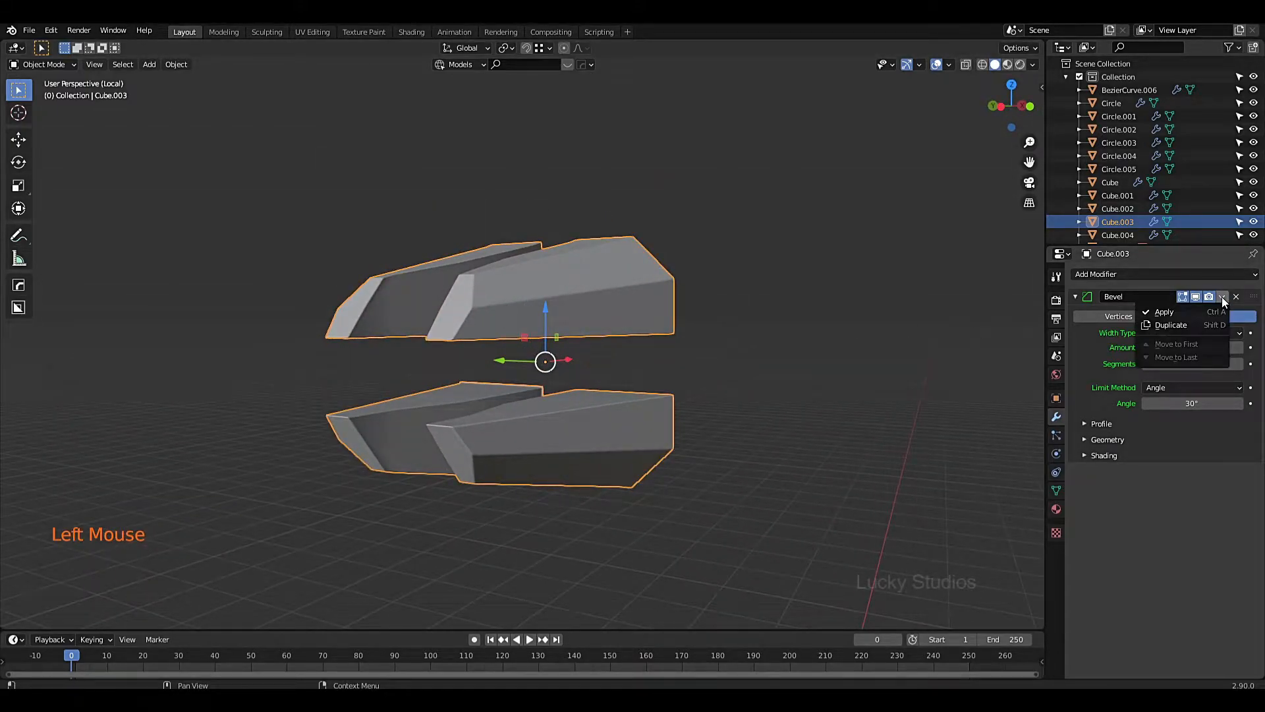
click(1176, 311)
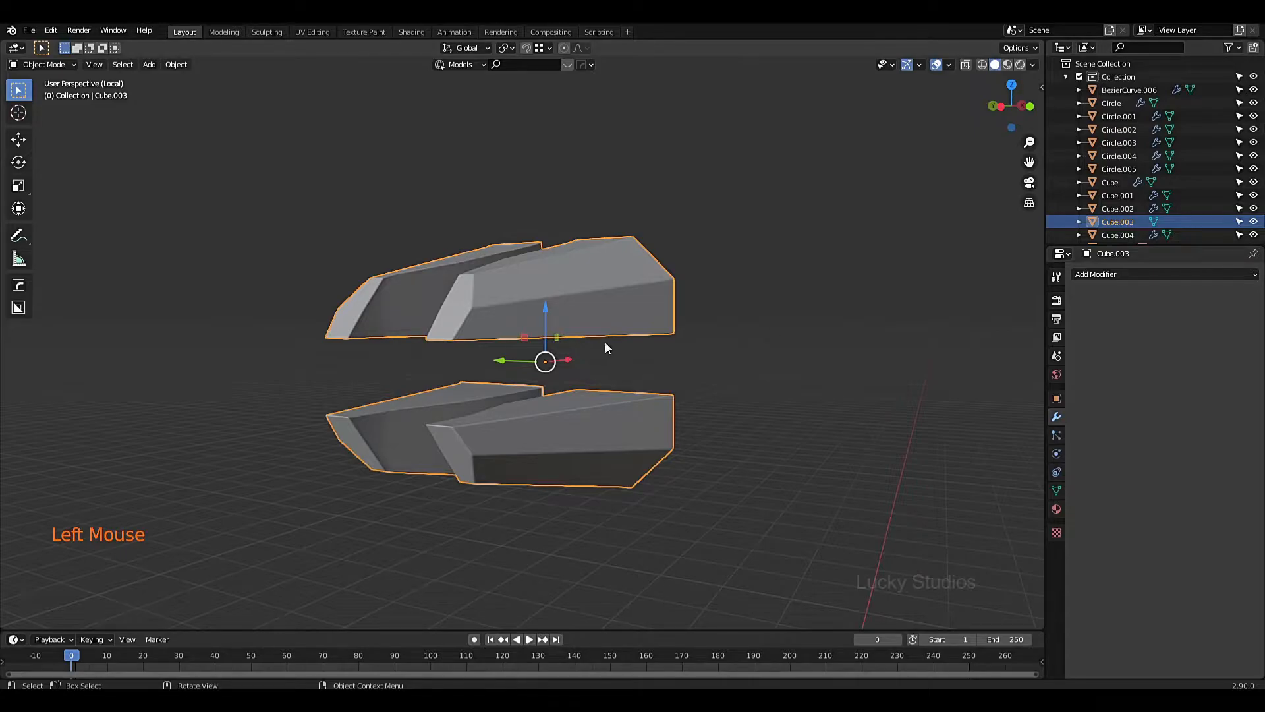
Step: Enter face selection in Edit Mode and select the hidden inner faces of the first upper panel piece
key(Tab)
middle_drag(480, 353, 353, 349)
scroll(354, 350, up, 2)
scroll(353, 348, up, 1)
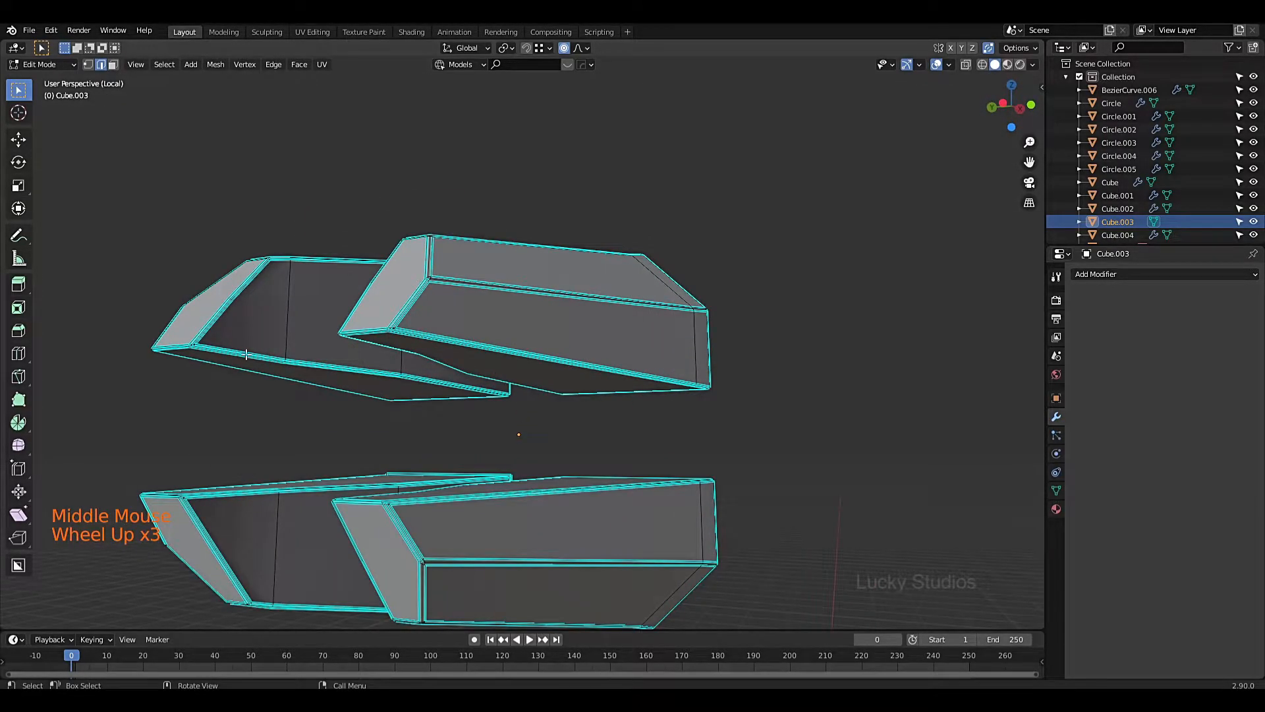
scroll(247, 356, up, 3)
scroll(254, 370, down, 3)
shift+middle_drag(254, 370, 369, 409)
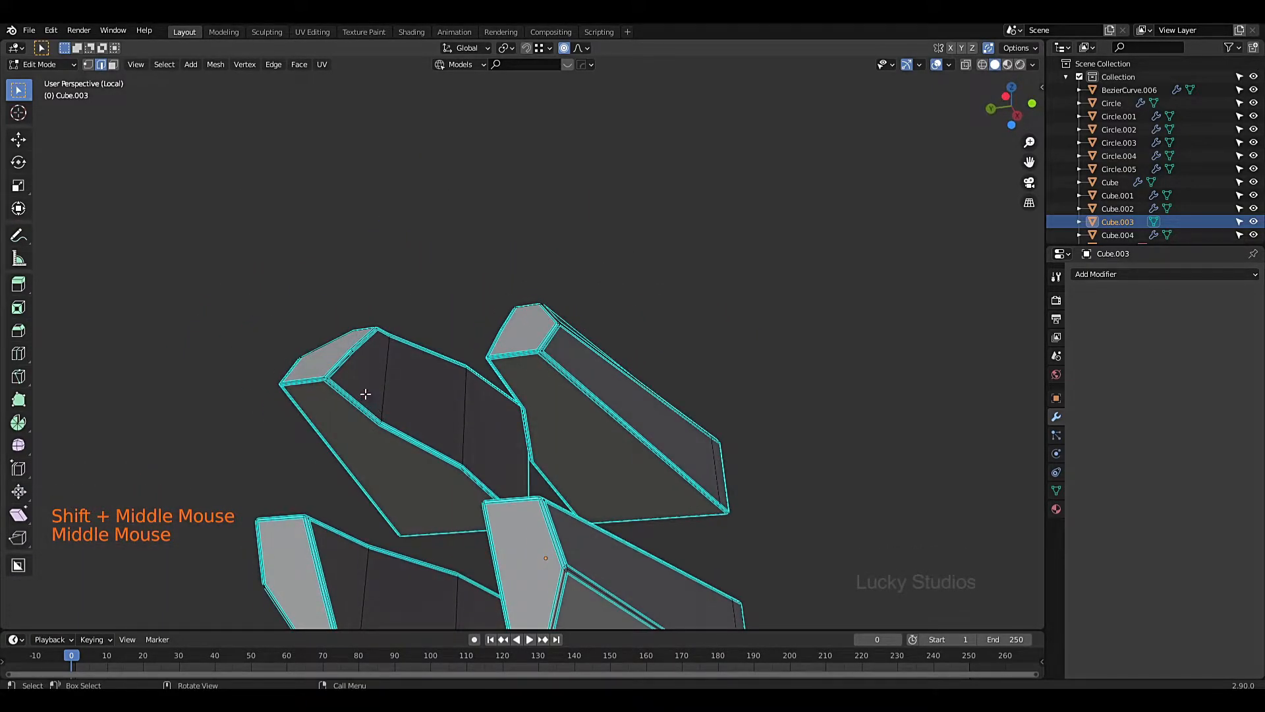
drag(366, 394, 371, 394)
drag(412, 437, 472, 465)
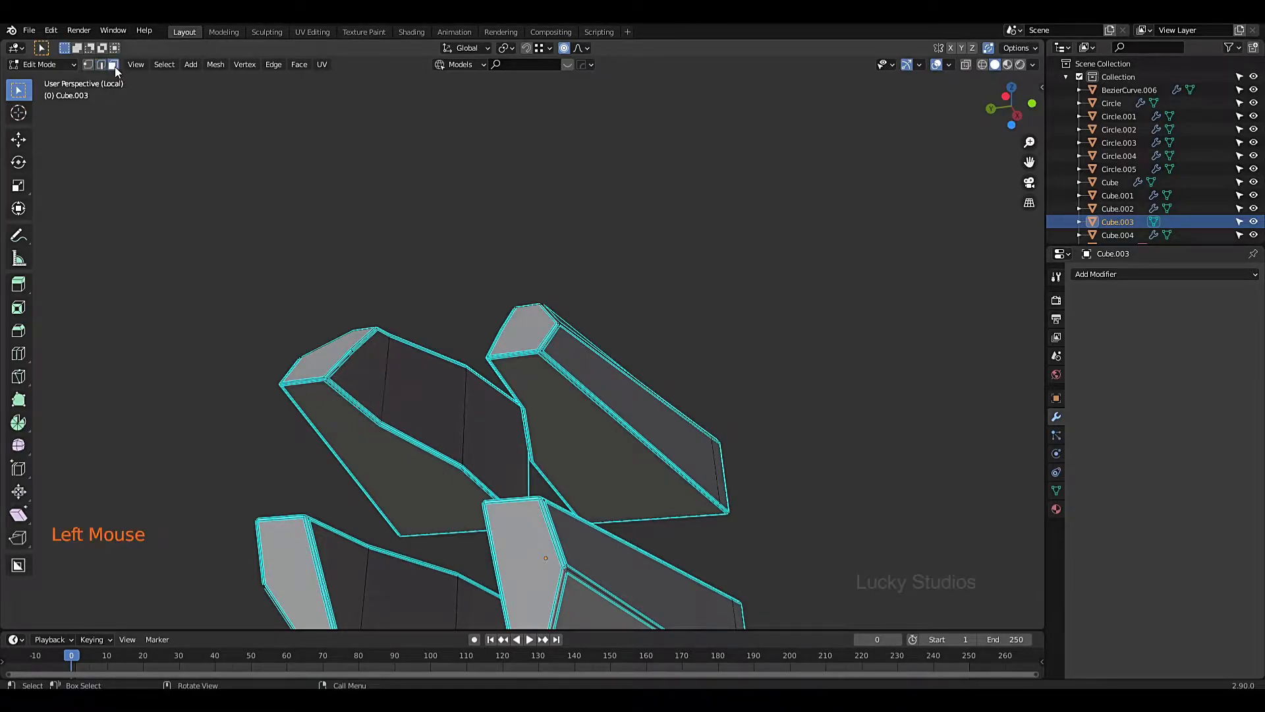
drag(396, 411, 481, 477)
scroll(417, 447, down, 1)
middle_drag(417, 448, 260, 448)
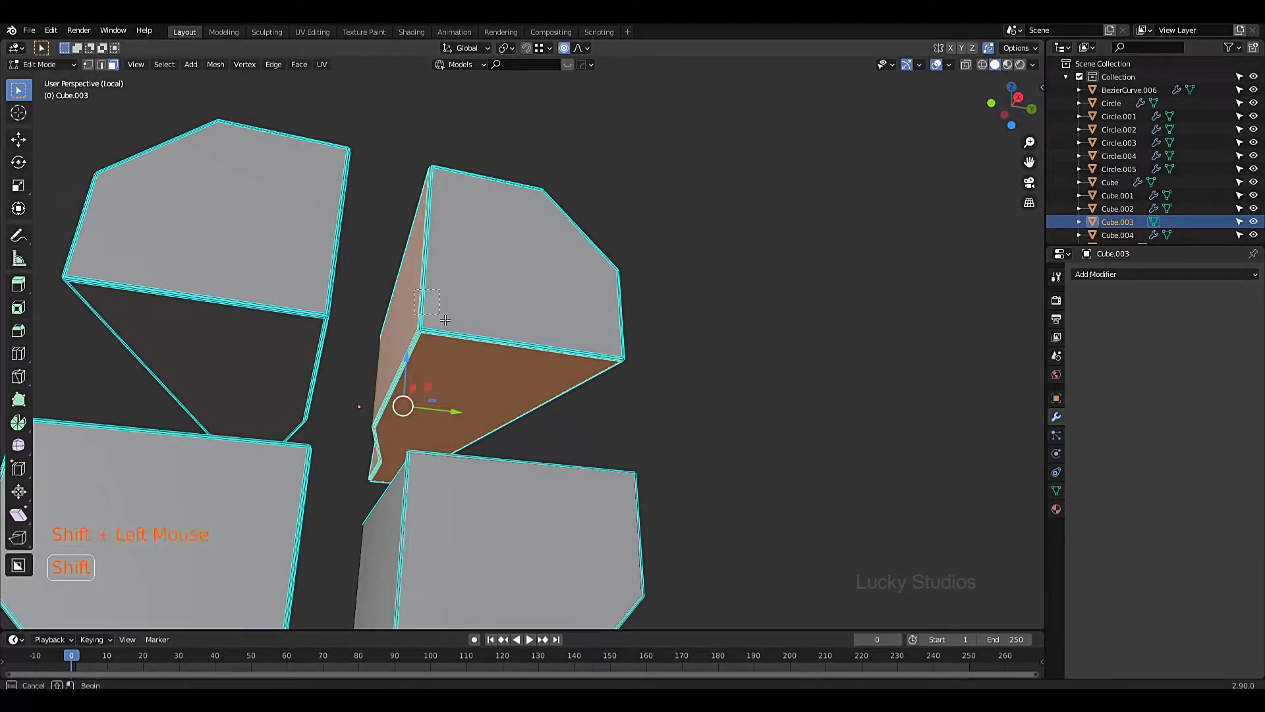
Step: Add the end faces of both upper panel pieces and the second piece's inner side faces to the selection
shift+drag(473, 351, 472, 351)
scroll(473, 352, down, 2)
middle_drag(472, 351, 303, 342)
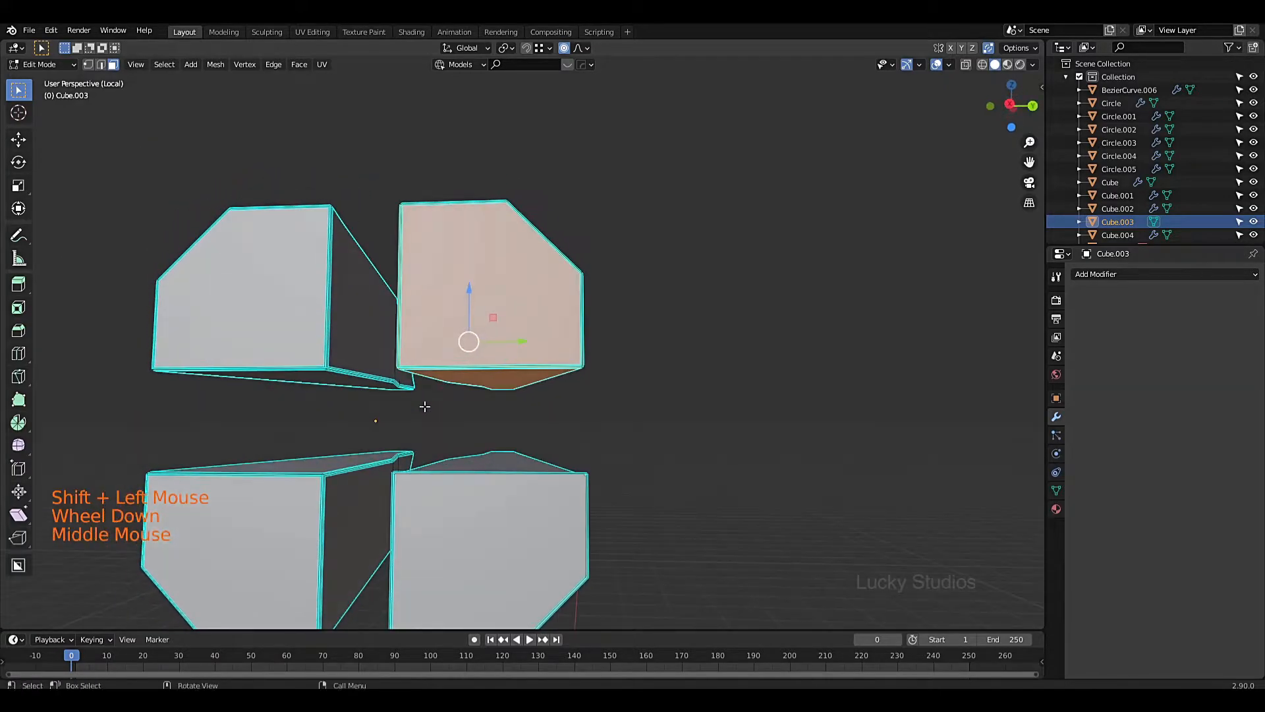
shift+drag(303, 343, 373, 381)
middle_drag(414, 392, 425, 369)
scroll(419, 478, down, 1)
middle_drag(310, 354, 308, 414)
Step: Extend the selection to the hidden end, upper and inner side faces of the two lower panel pieces
shift+click(309, 414)
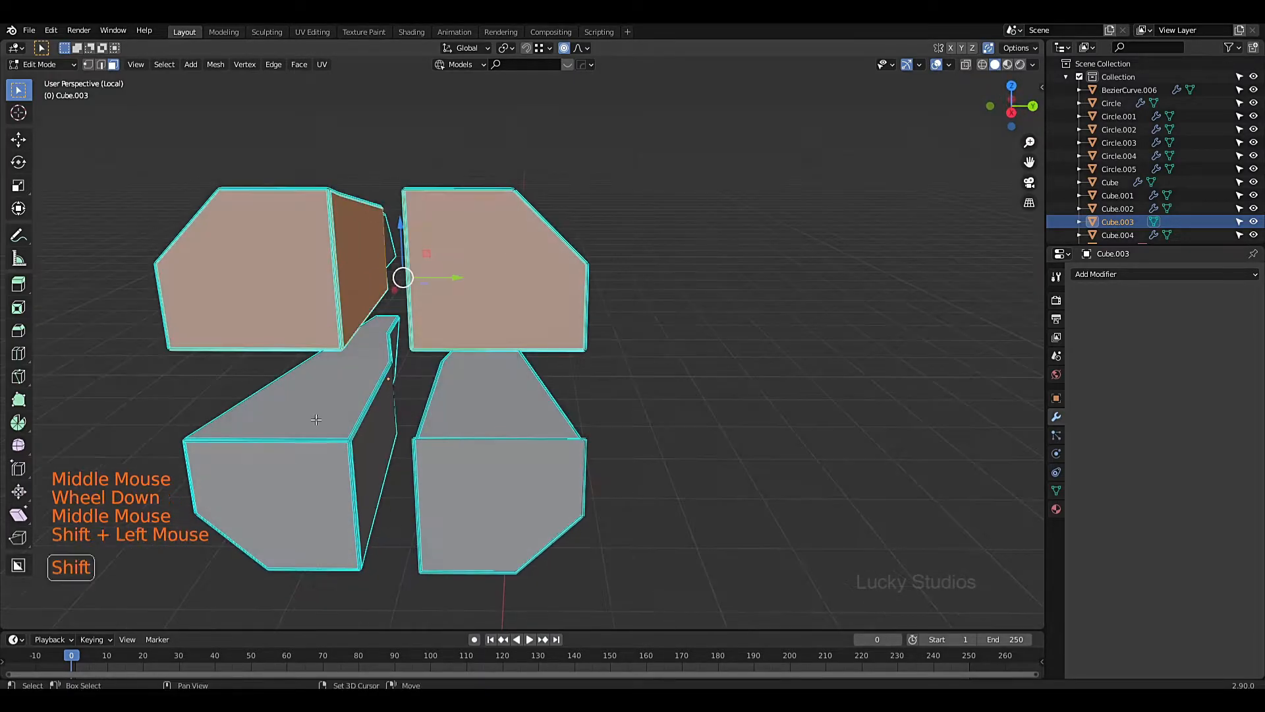
shift+drag(308, 414, 373, 473)
middle_drag(412, 439, 486, 450)
shift+drag(396, 416, 455, 474)
scroll(184, 430, down, 3)
middle_drag(183, 429, 517, 418)
scroll(442, 447, up, 2)
middle_drag(442, 448, 401, 433)
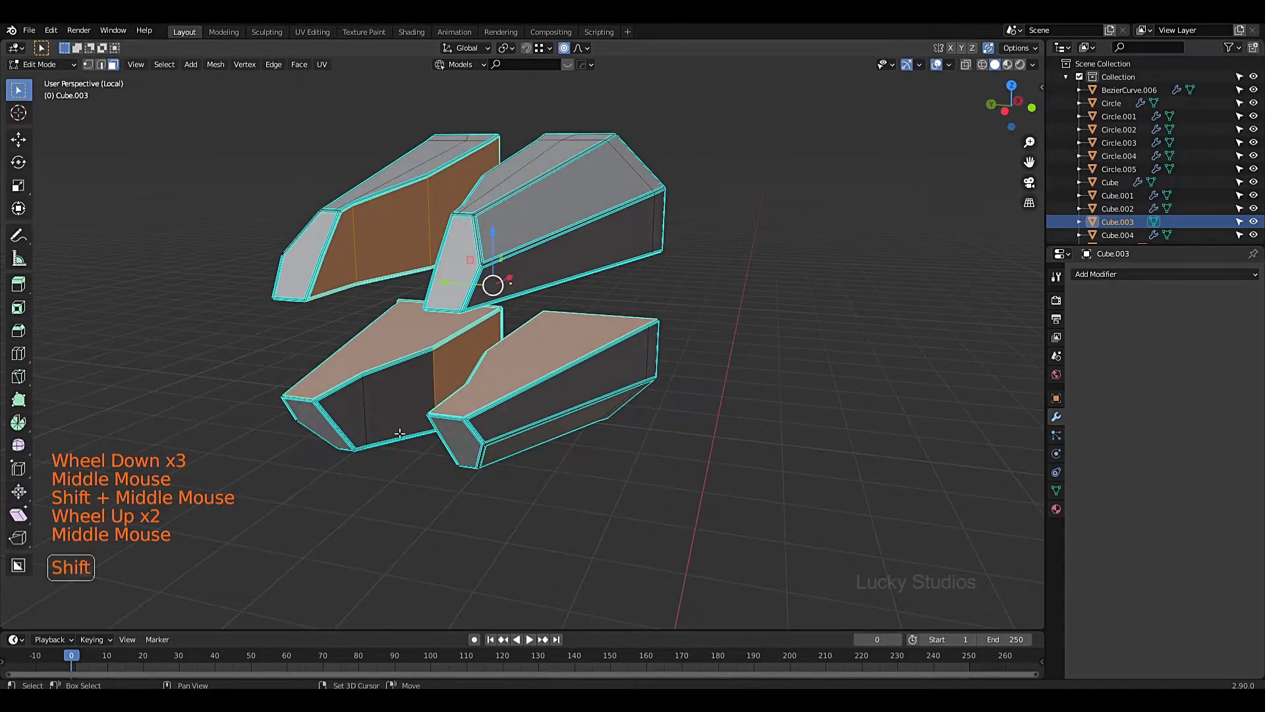
shift+drag(353, 367, 389, 407)
middle_drag(527, 412, 508, 365)
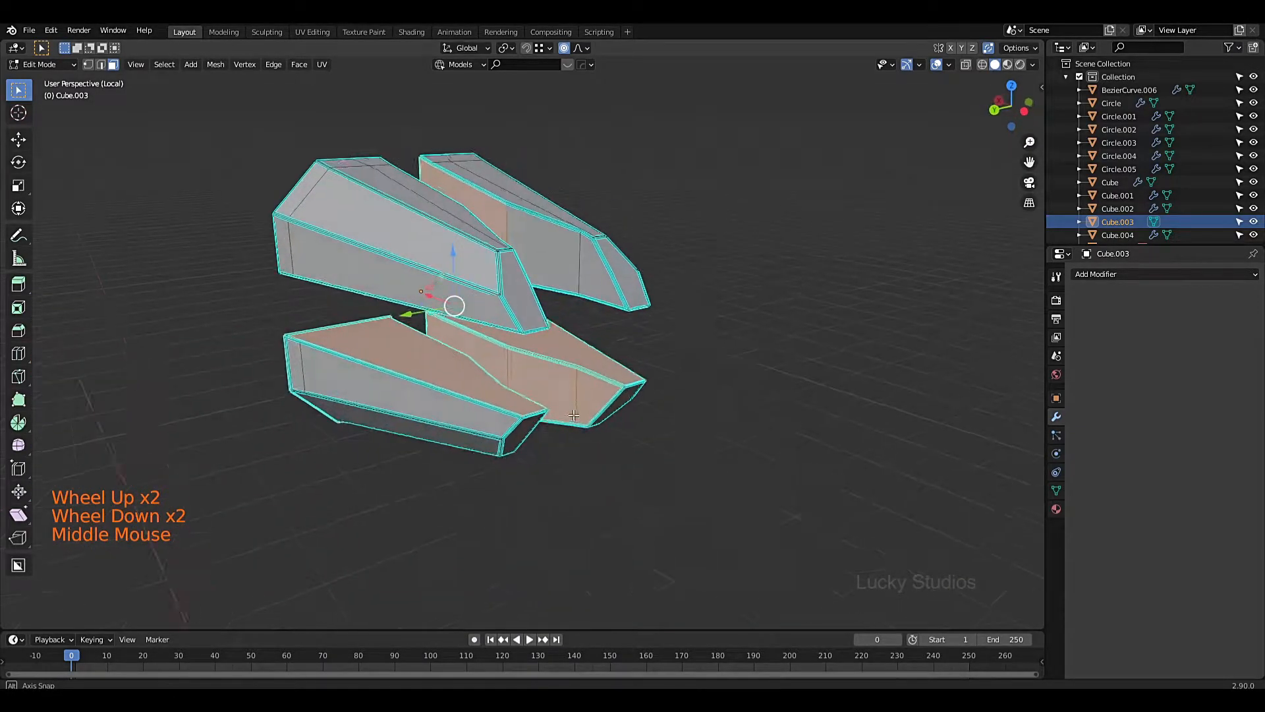
Step: Delete the vertices of all the selected hidden faces on the four panel pieces
scroll(586, 420, up, 2)
scroll(586, 420, down, 2)
scroll(585, 420, up, 2)
scroll(586, 420, up, 1)
scroll(586, 420, down, 1)
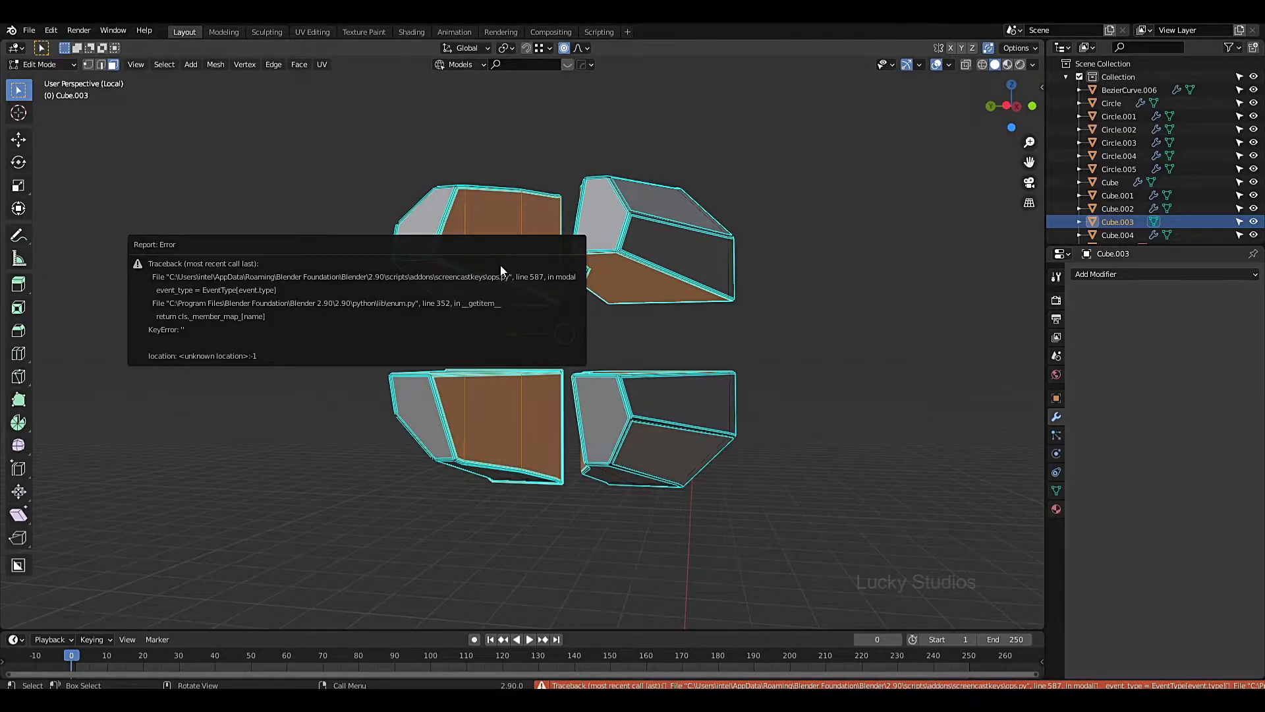
key(x)
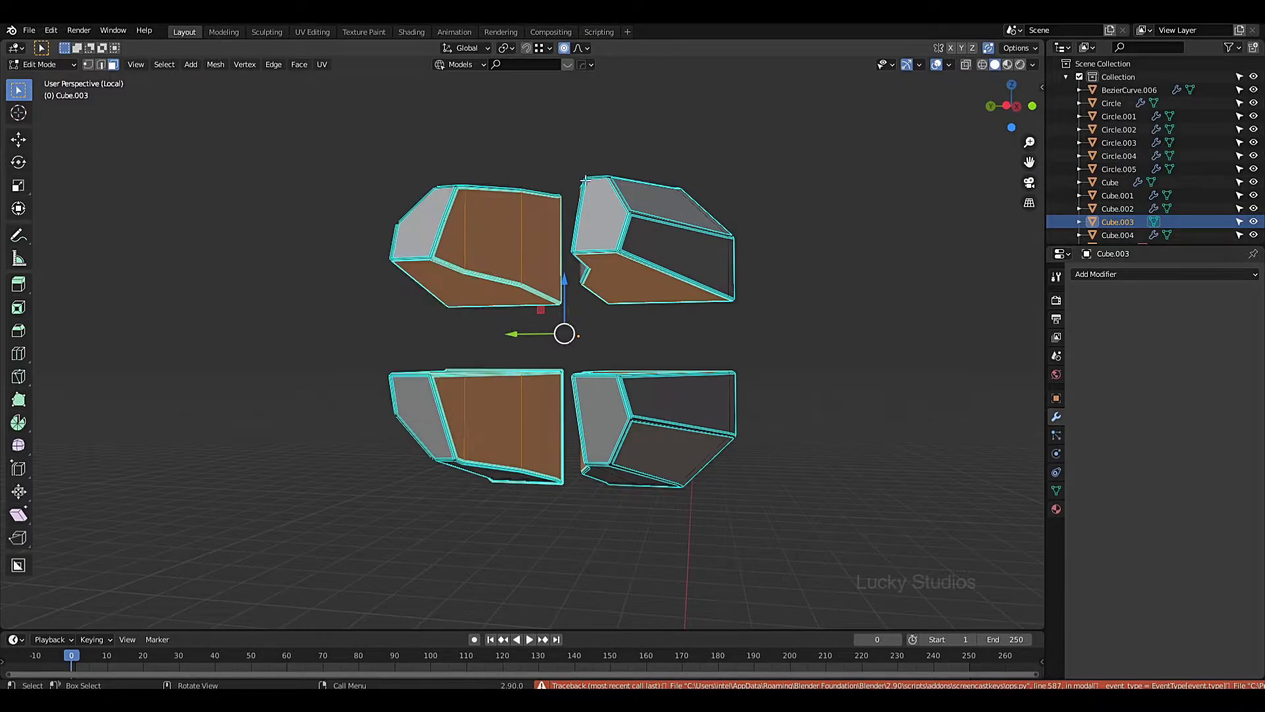
key(x)
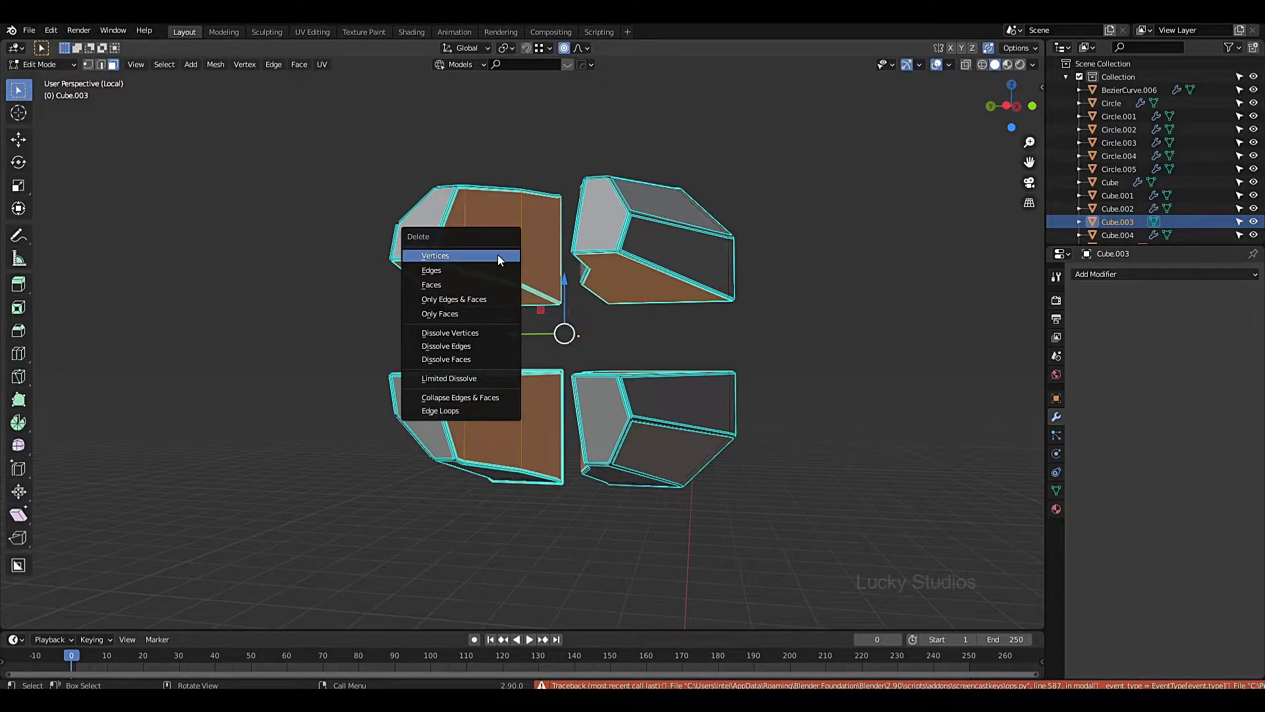
click(498, 256)
Step: Select the leftover hidden inner faces on the panel pieces and delete them
middle_drag(509, 360, 565, 267)
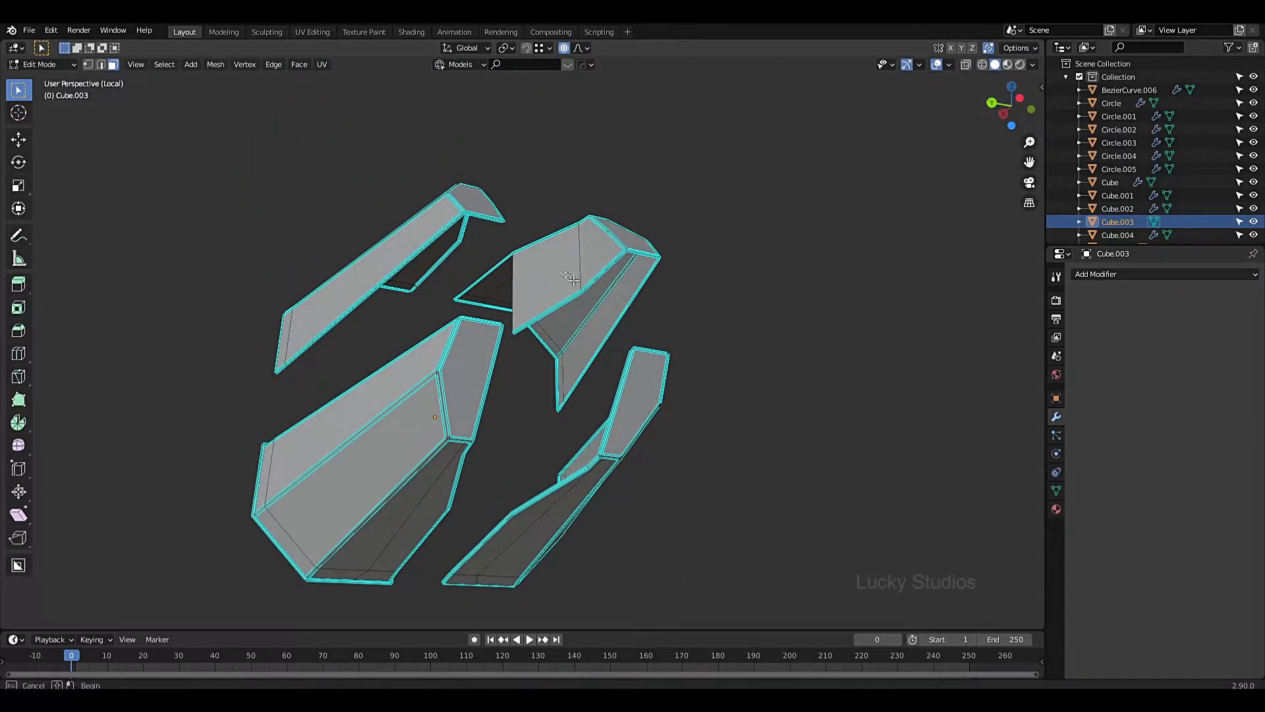
drag(588, 277, 591, 284)
middle_drag(590, 284, 601, 389)
shift+drag(622, 398, 631, 408)
middle_drag(636, 422, 606, 376)
shift+drag(609, 381, 615, 388)
middle_drag(622, 395, 573, 382)
key(x)
click(619, 359)
Step: Turn the Screencast Keys display back on and hide its settings
key(n)
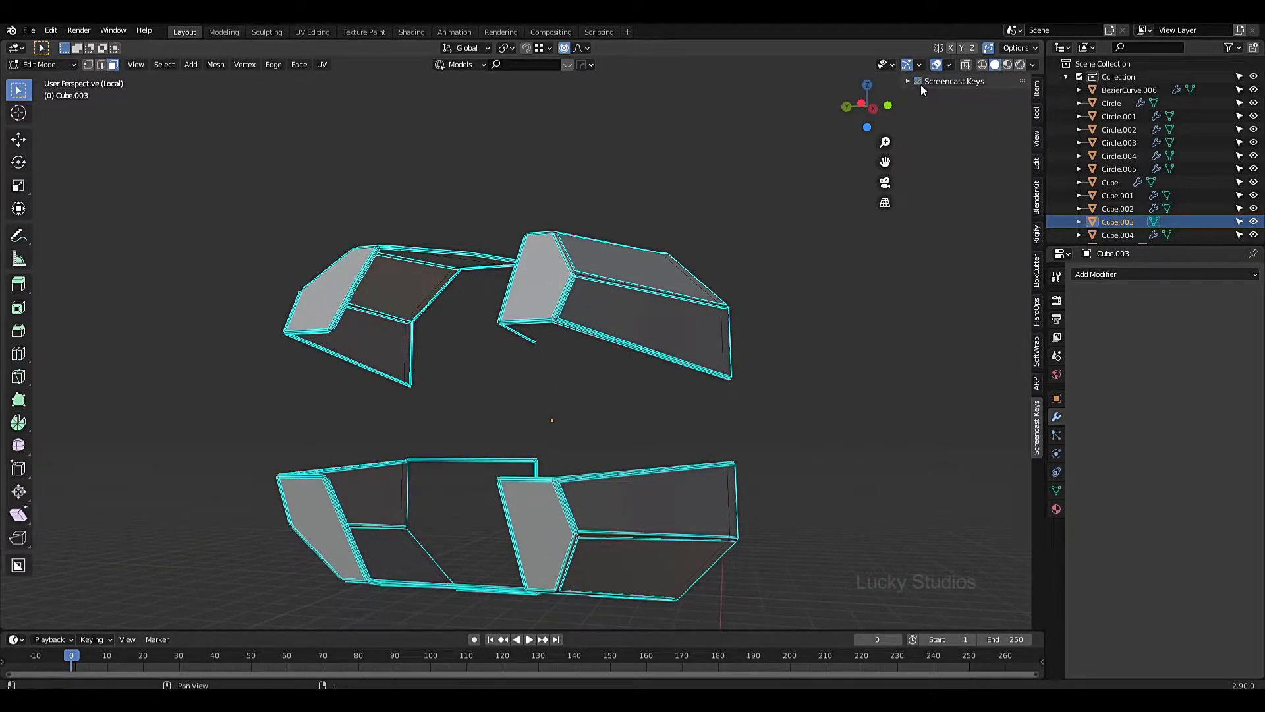
click(908, 81)
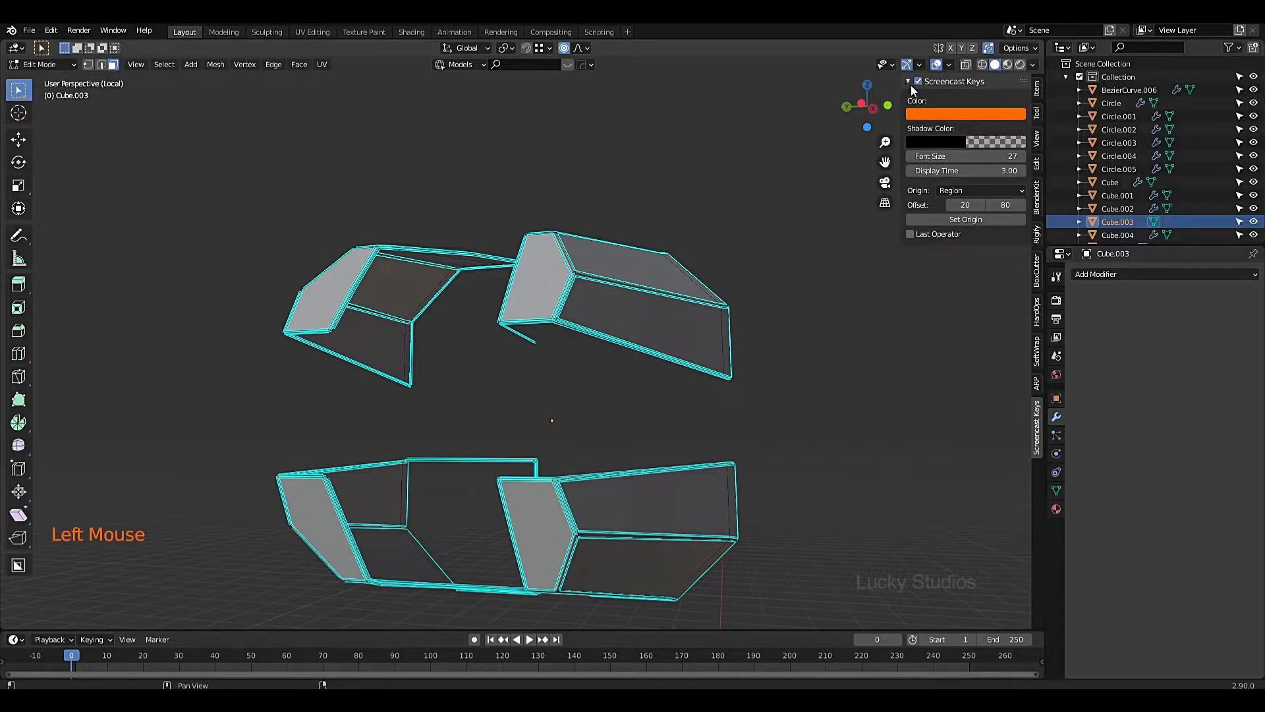
key(n)
Step: Select the stray bevel strip hanging from the narrow end of the upper panel piece and delete it
scroll(618, 487, down, 1)
middle_drag(617, 488, 699, 403)
scroll(652, 461, up, 2)
click(699, 404)
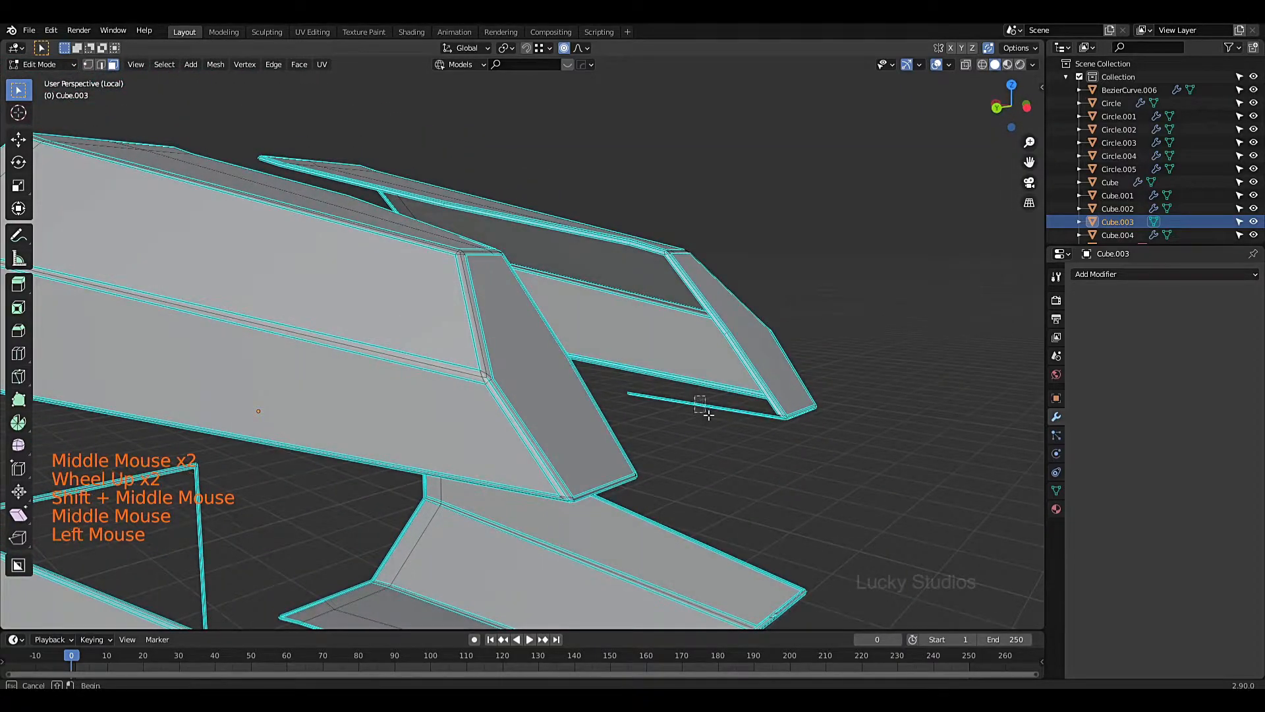
key(x)
click(714, 422)
Step: Select the leftover bevel strips around the open end of the lower panel piece and delete them
scroll(712, 448, down, 1)
middle_drag(706, 480, 602, 433)
scroll(614, 453, up, 4)
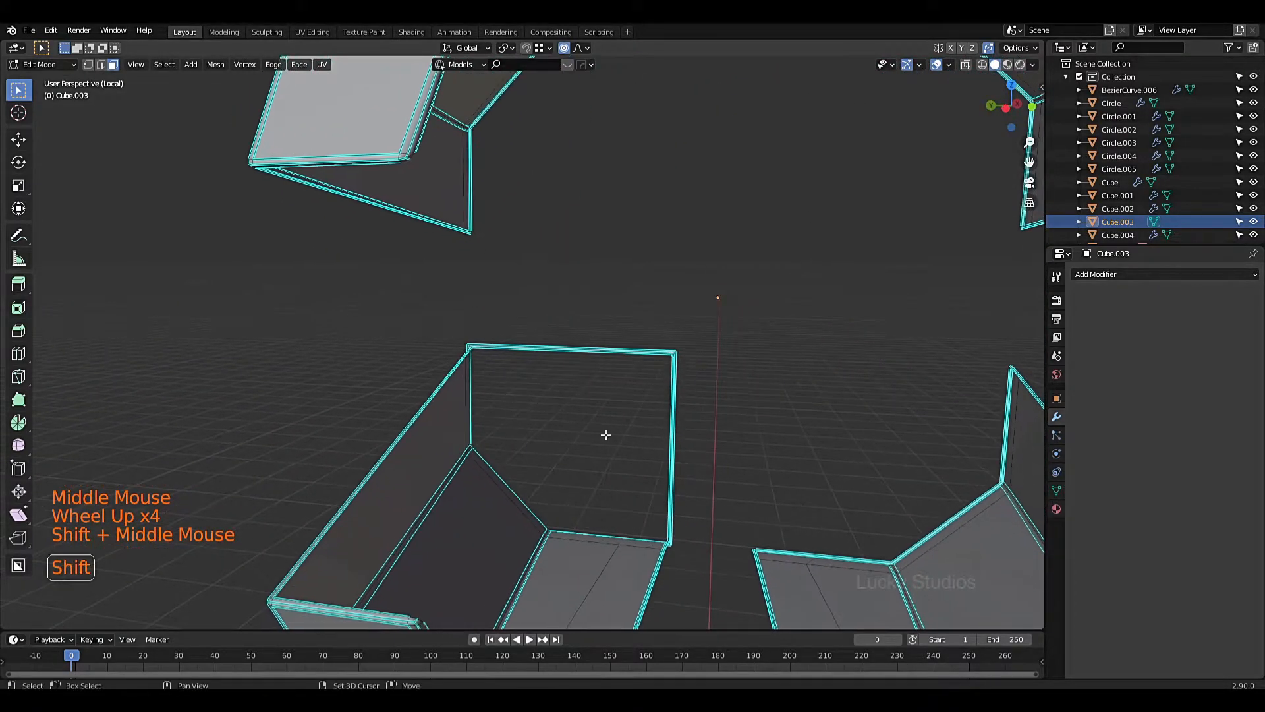
drag(606, 316, 697, 420)
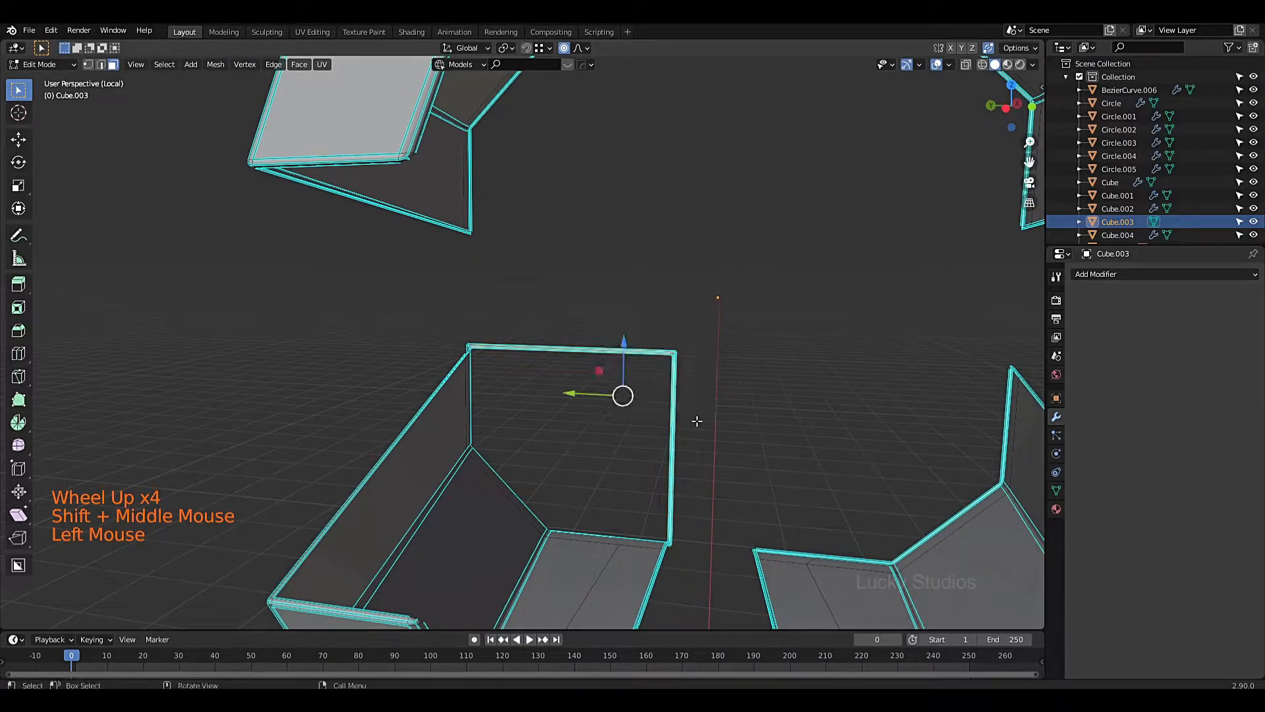
key(x)
scroll(681, 427, down, 4)
middle_drag(680, 426, 614, 454)
scroll(616, 445, up, 1)
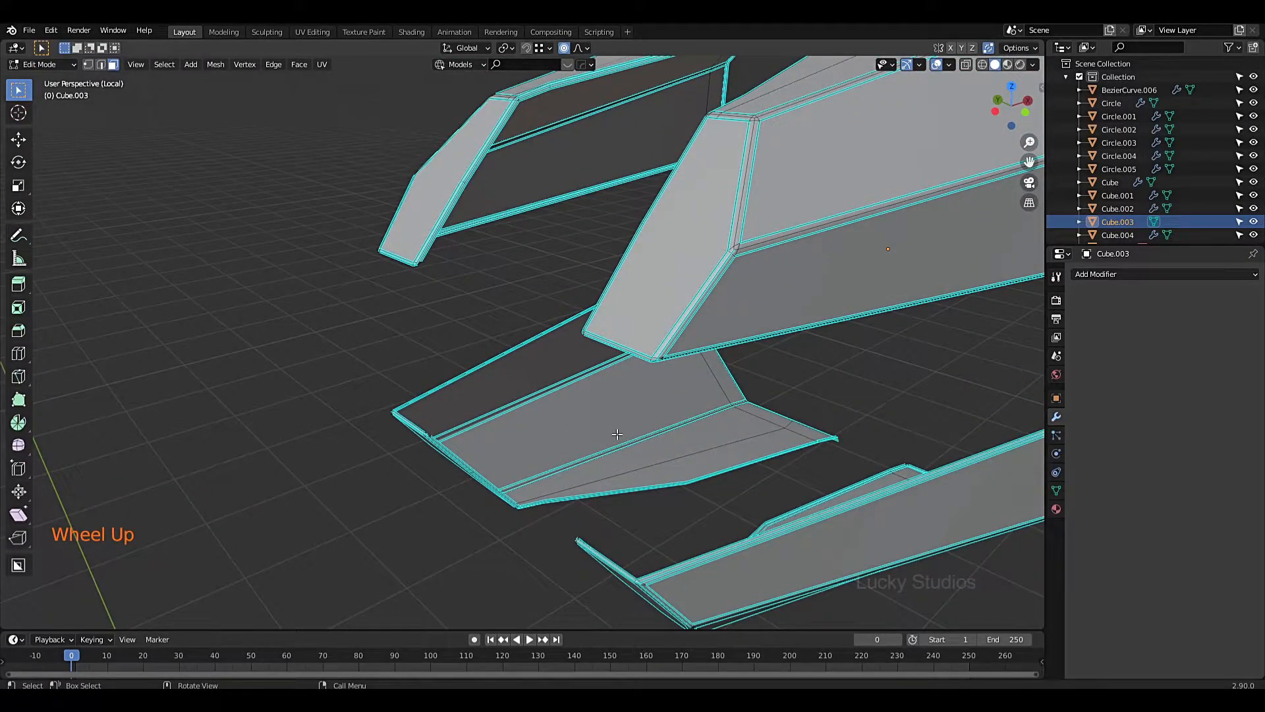
Step: Return to the full axe in Object Mode and inspect the trimmed side panels from outside
key(KP_Divide)
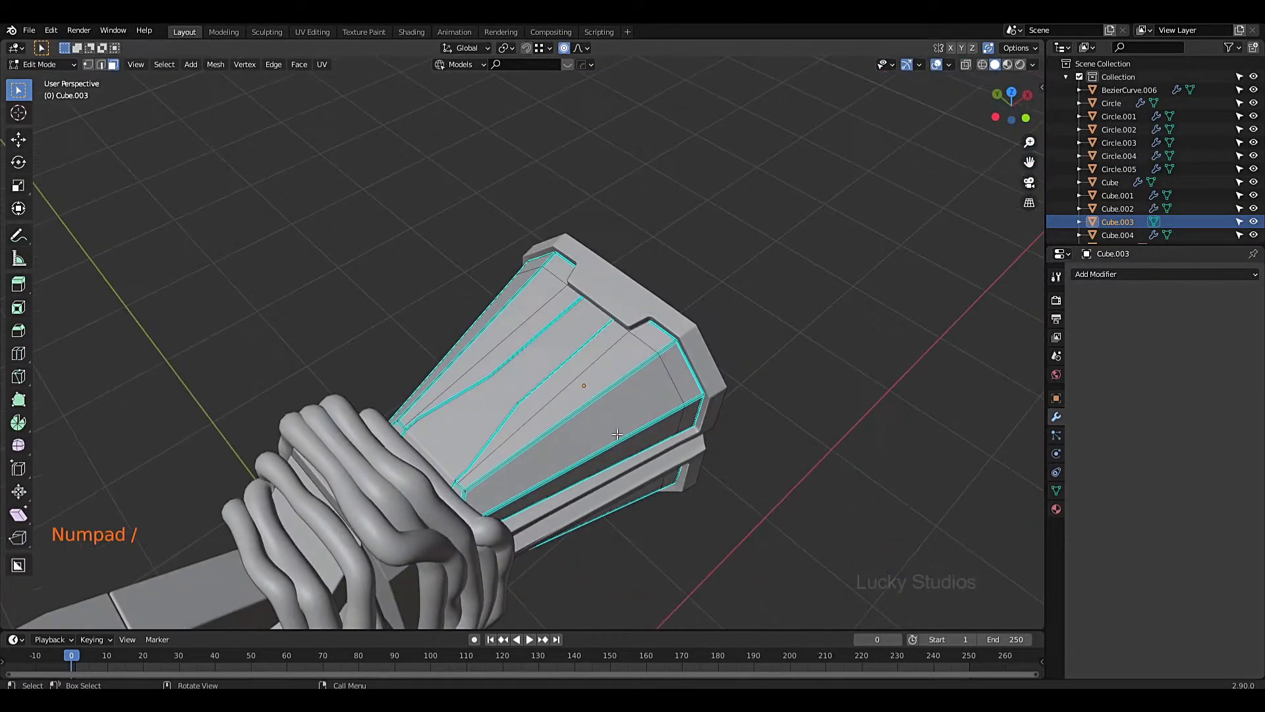
key(Tab)
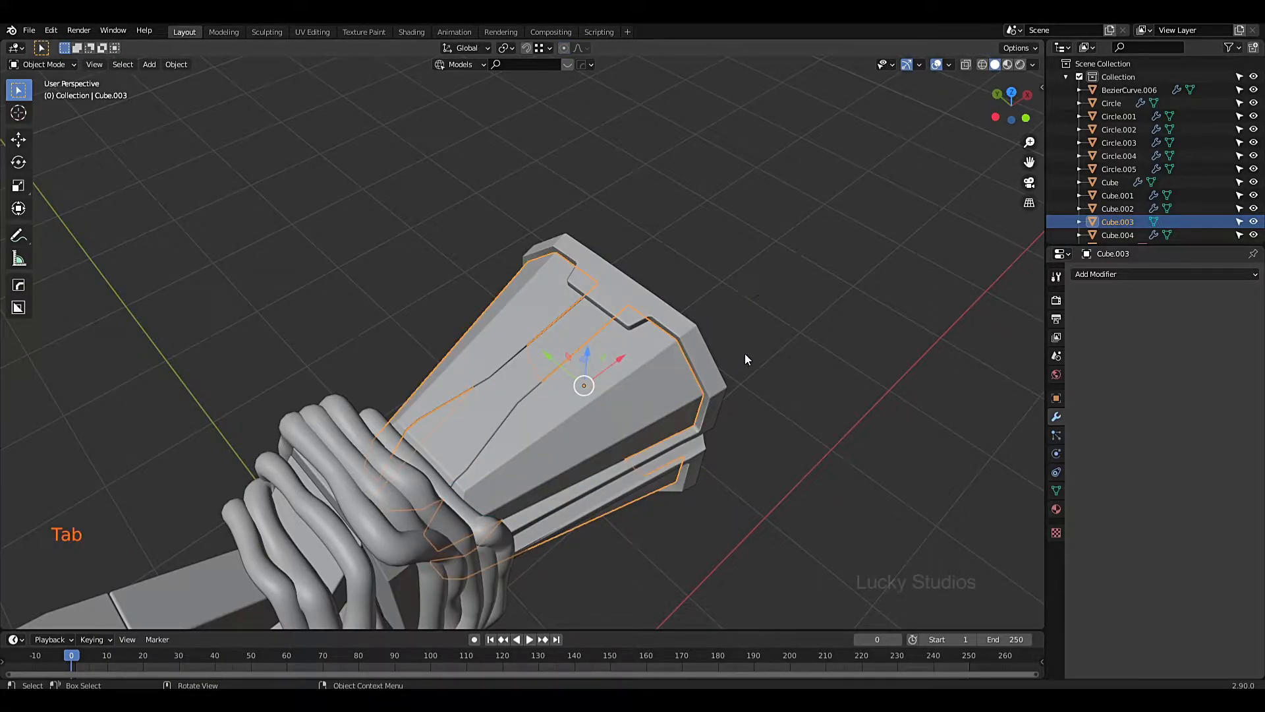
click(766, 393)
scroll(737, 457, down, 1)
middle_drag(737, 457, 618, 463)
scroll(621, 331, up, 2)
scroll(619, 463, down, 2)
shift+middle_drag(545, 144, 535, 311)
scroll(535, 311, down, 1)
Step: Select the notched centre piece between the hammer's side panels and isolate it in Local View
click(532, 311)
scroll(532, 311, up, 3)
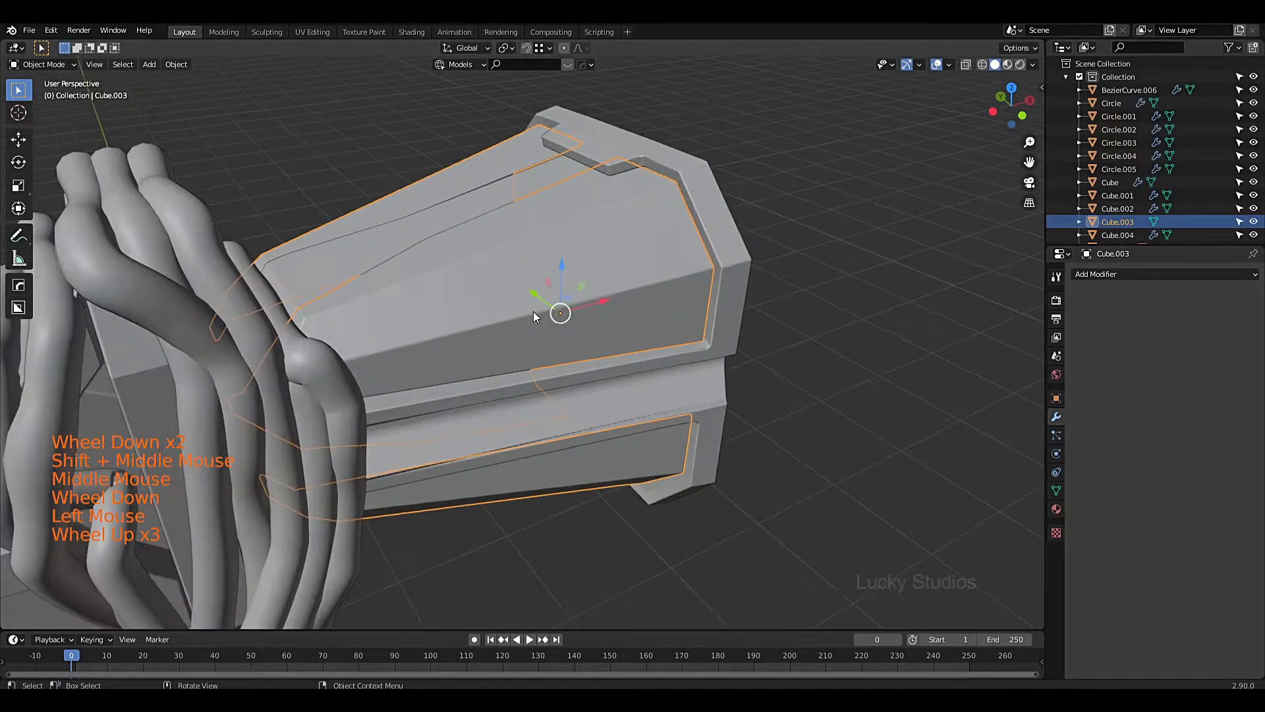
scroll(534, 312, down, 1)
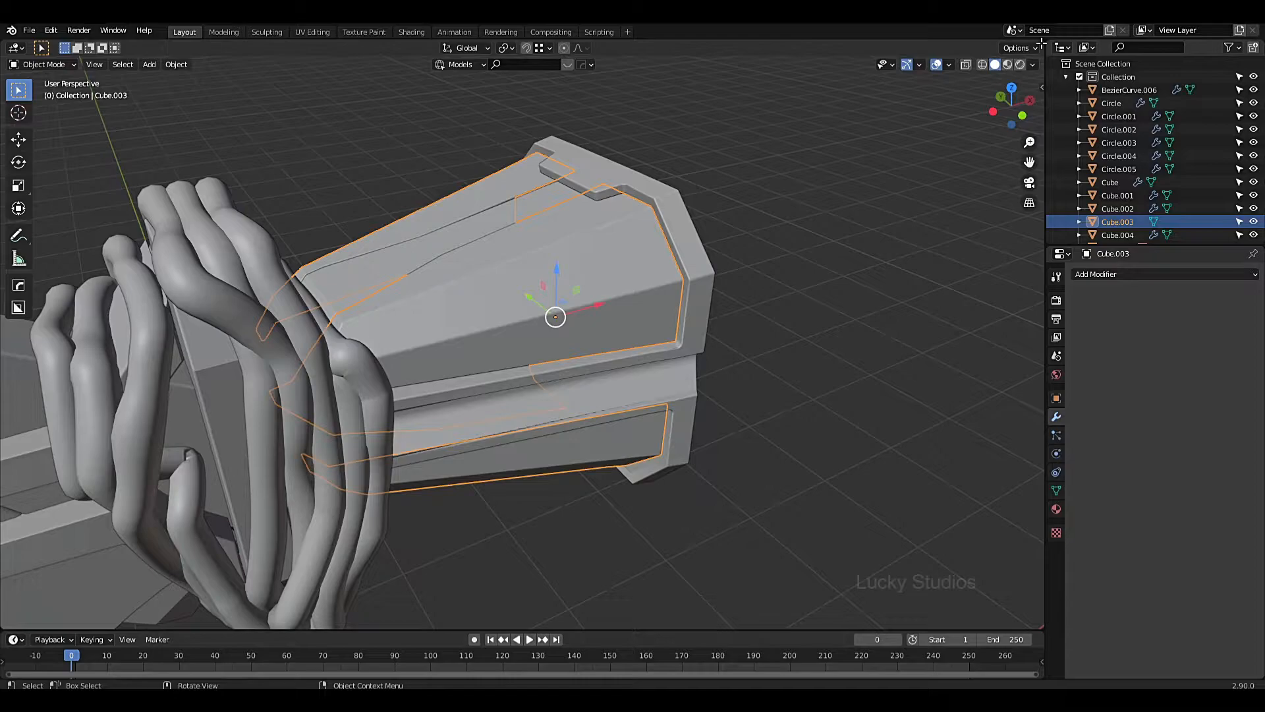
scroll(421, 259, down, 1)
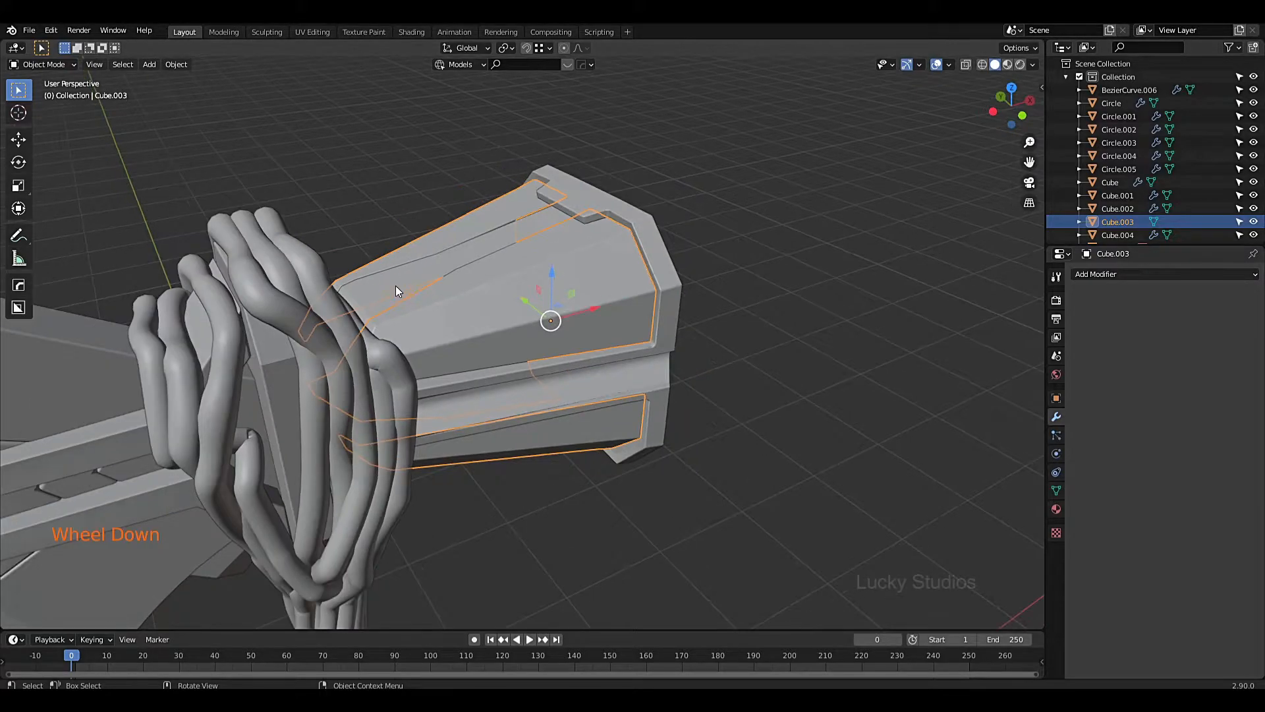
click(433, 278)
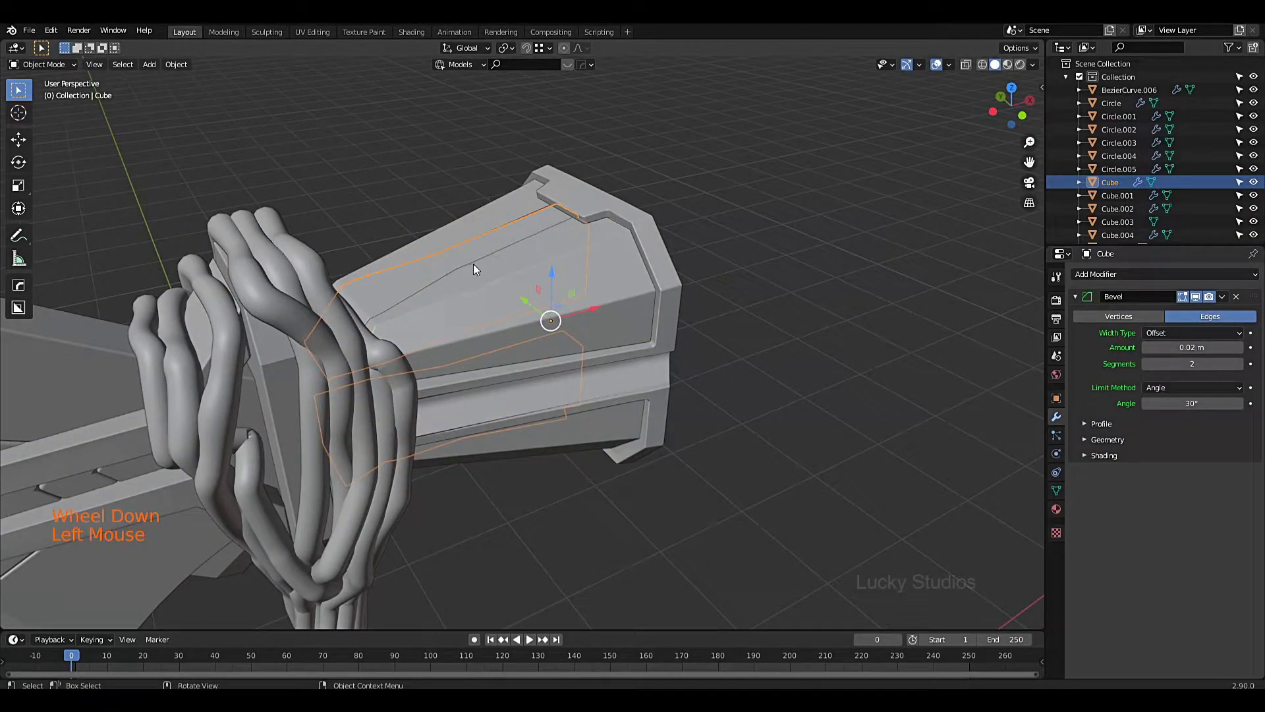
key(KP_Divide)
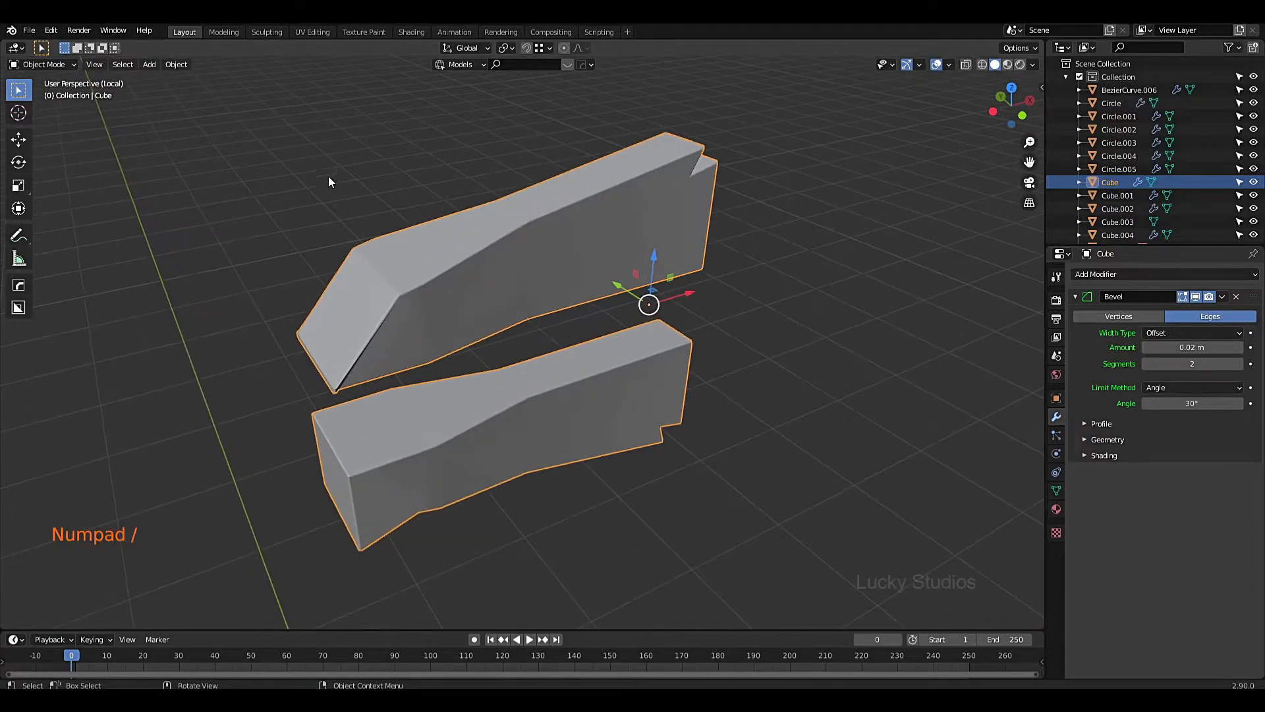
Step: Apply the Bevel modifier on the isolated centre piece
middle_drag(669, 319, 676, 251)
scroll(676, 251, down, 1)
middle_drag(534, 224, 564, 280)
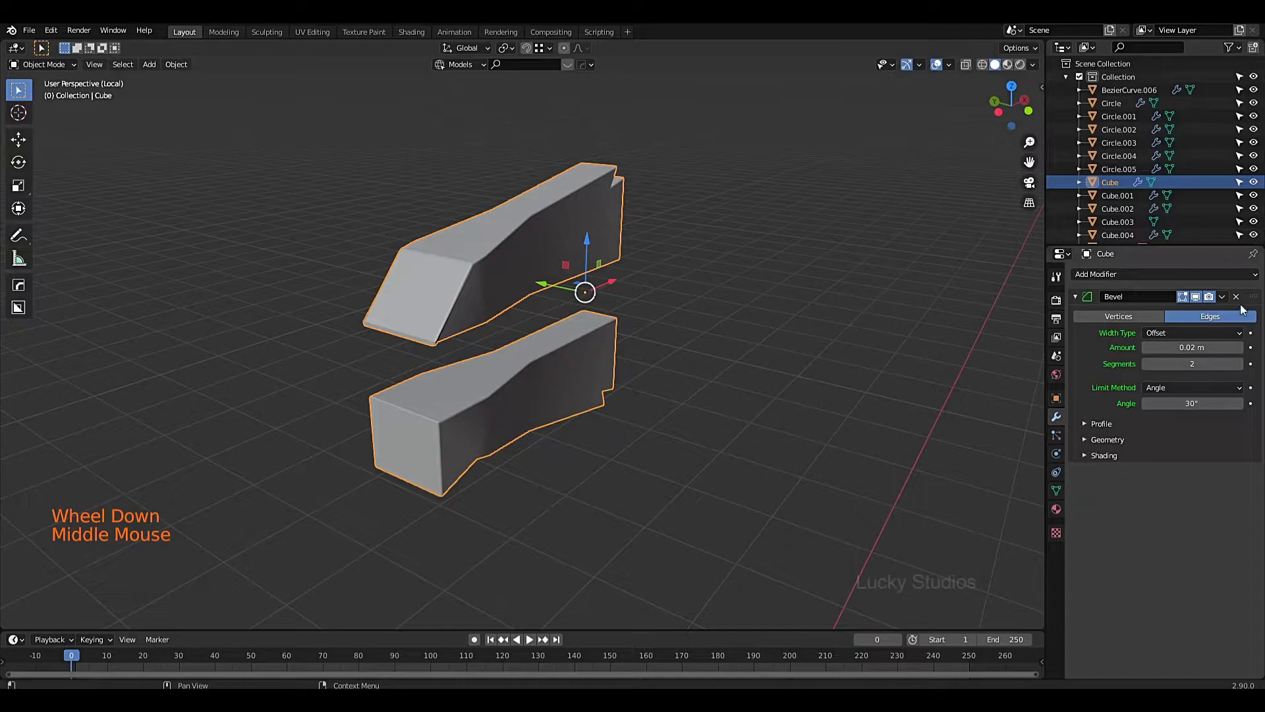
click(1222, 298)
click(1178, 311)
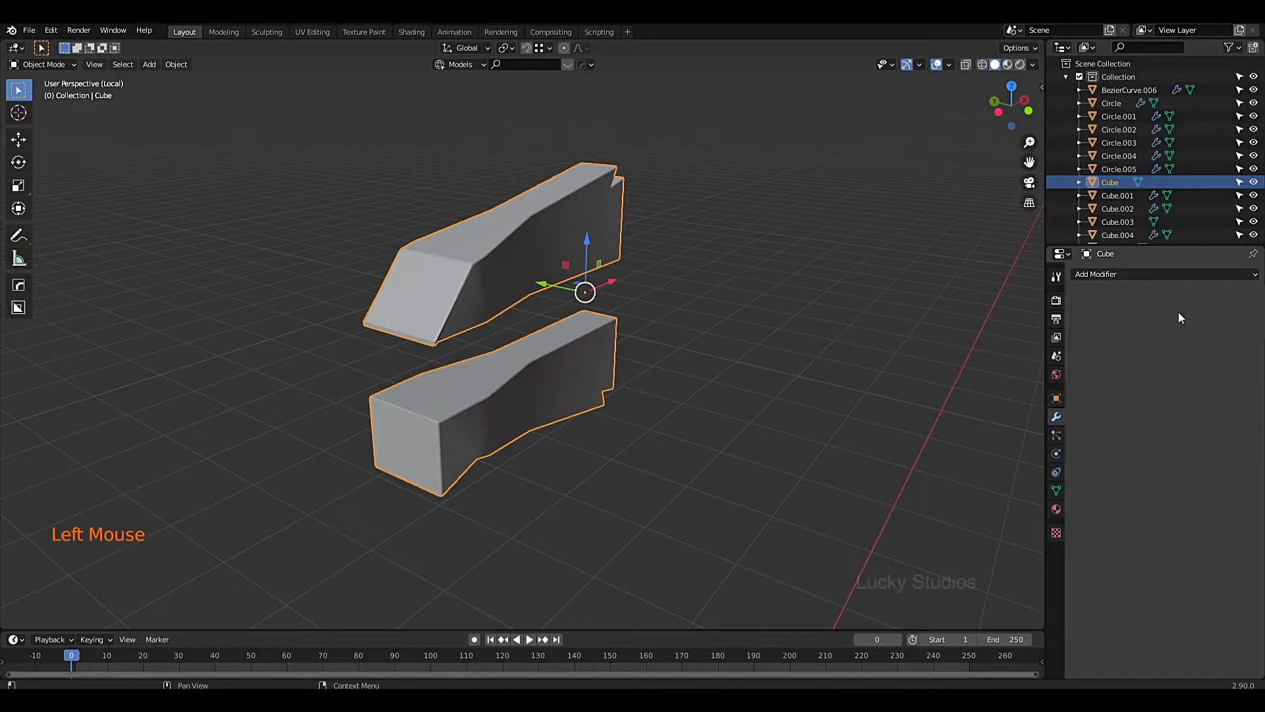
Step: In Edit Mode, select the facing inner surfaces of both blocks and begin adding their side faces to the selection
key(Tab)
middle_drag(600, 304, 448, 308)
scroll(545, 260, up, 1)
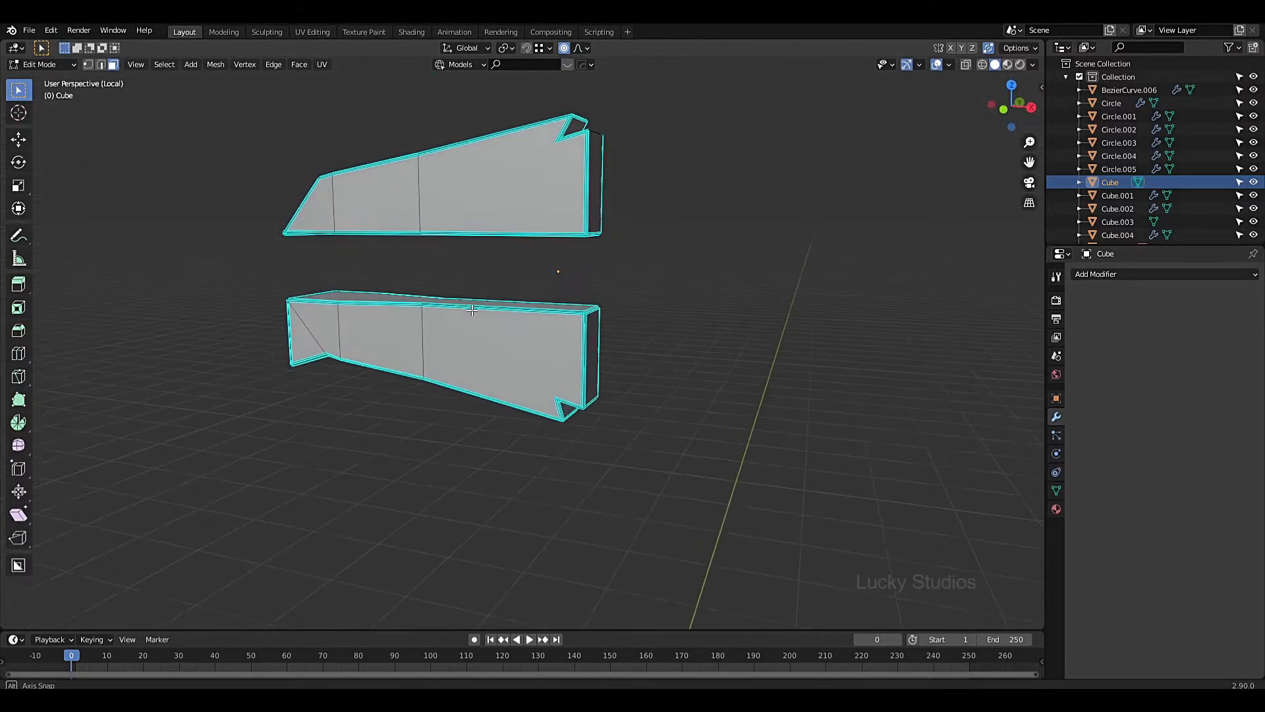
shift+drag(408, 301, 435, 323)
middle_drag(435, 323, 547, 332)
shift+click(601, 305)
key(ctrl+z)
middle_drag(647, 346, 633, 329)
shift+drag(603, 304, 613, 356)
middle_drag(607, 367, 960, 285)
shift+click(799, 317)
shift+drag(592, 223, 620, 258)
shift+click(777, 191)
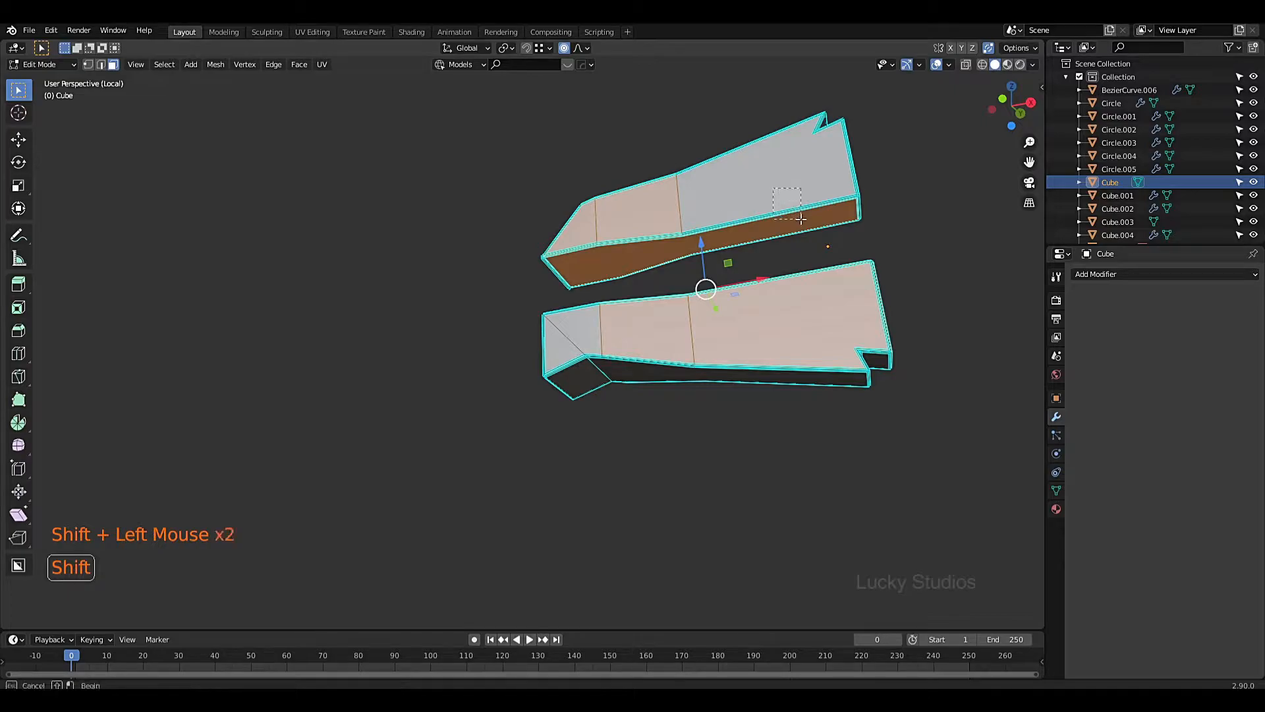
Step: Add the remaining hidden side faces of both blocks to the selection and delete the selected vertices
middle_drag(815, 214, 719, 236)
shift+click(871, 211)
scroll(938, 225, down, 2)
shift+middle_drag(939, 225, 916, 293)
shift+click(810, 267)
scroll(1028, 283, up, 4)
scroll(1028, 283, down, 1)
mouse_move(641, 335)
shift+middle_down()
mouse_move(647, 383)
mouse_move(633, 352)
shift+middle_up()
middle_drag(623, 285, 652, 337)
key(z)
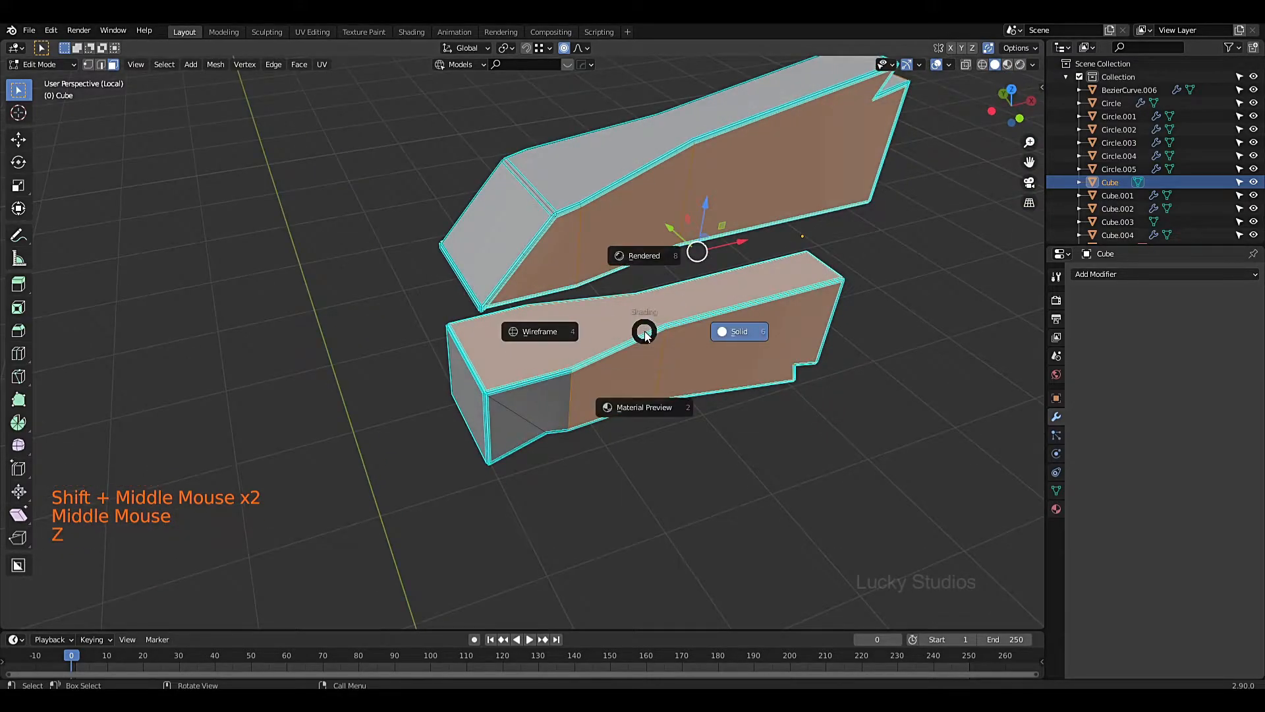
key(x)
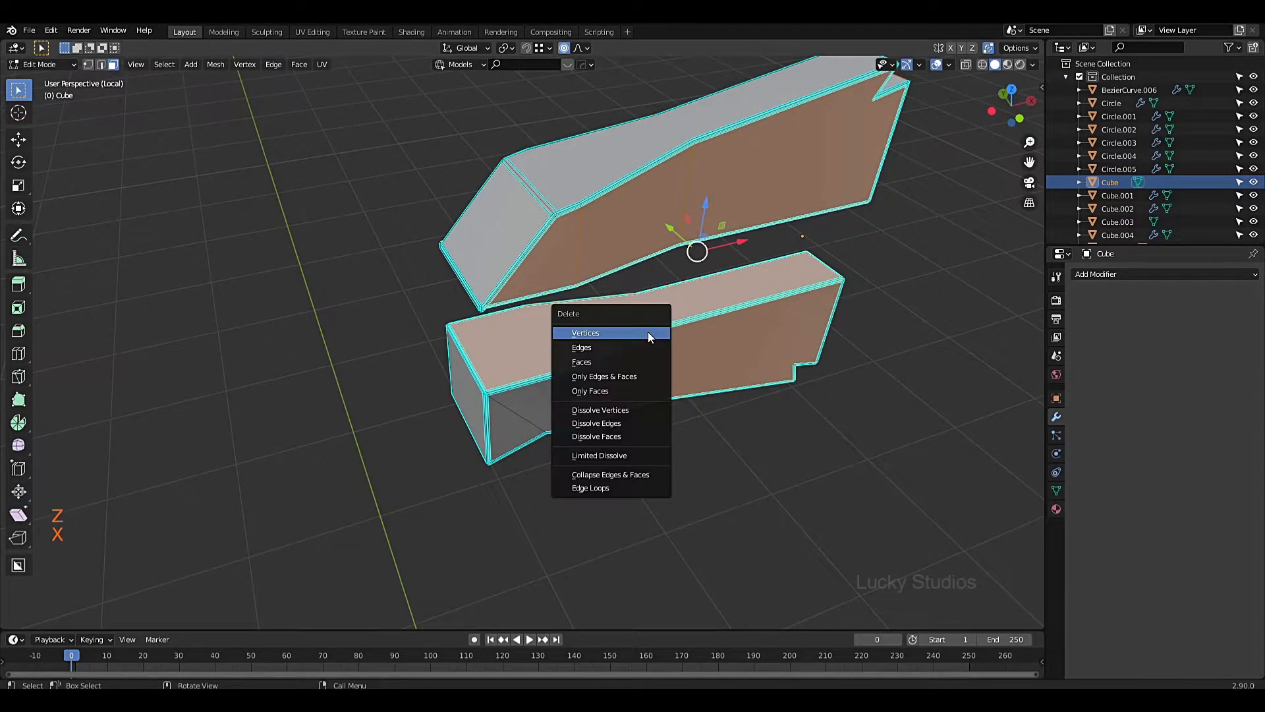
click(647, 330)
Step: Select the leftover vertical bevel strips at the notched end of both blocks and delete their vertices
middle_drag(655, 344, 832, 294)
shift+drag(819, 282, 882, 331)
shift+drag(863, 152, 922, 203)
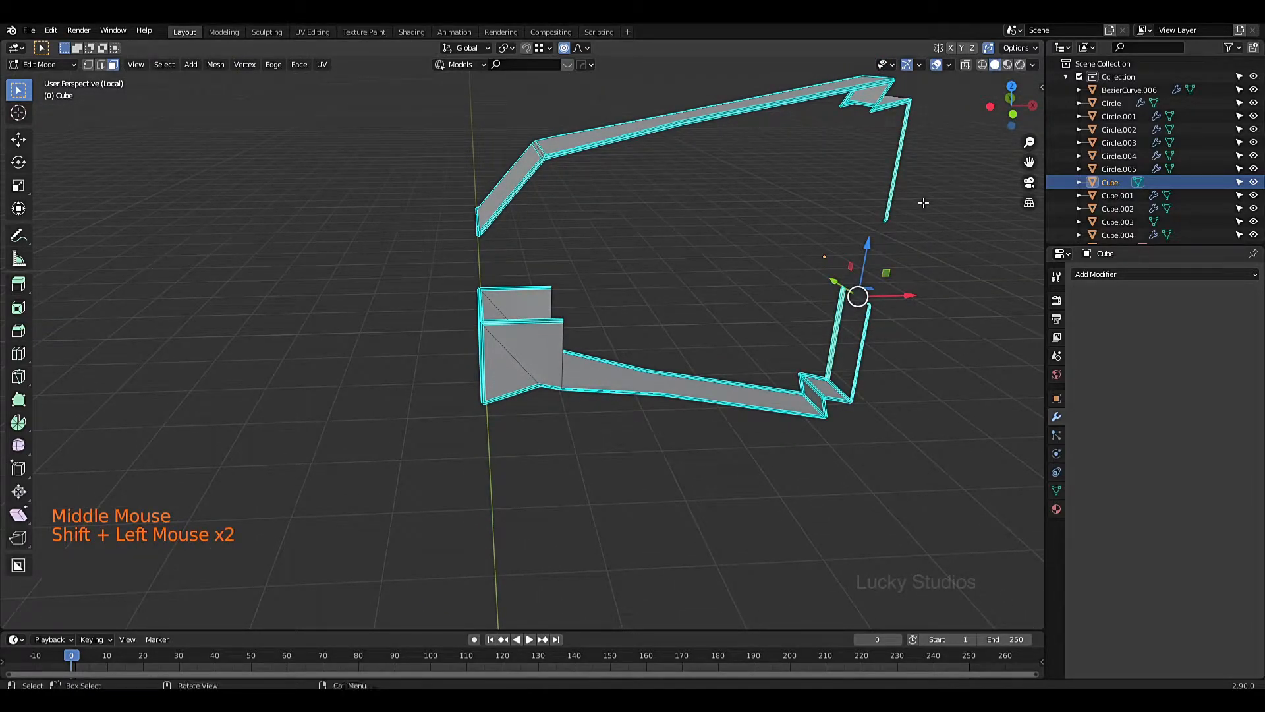
key(x)
click(923, 205)
drag(857, 287, 884, 352)
shift+drag(873, 186, 926, 219)
key(x)
click(925, 220)
scroll(891, 264, up, 2)
middle_drag(896, 267, 762, 313)
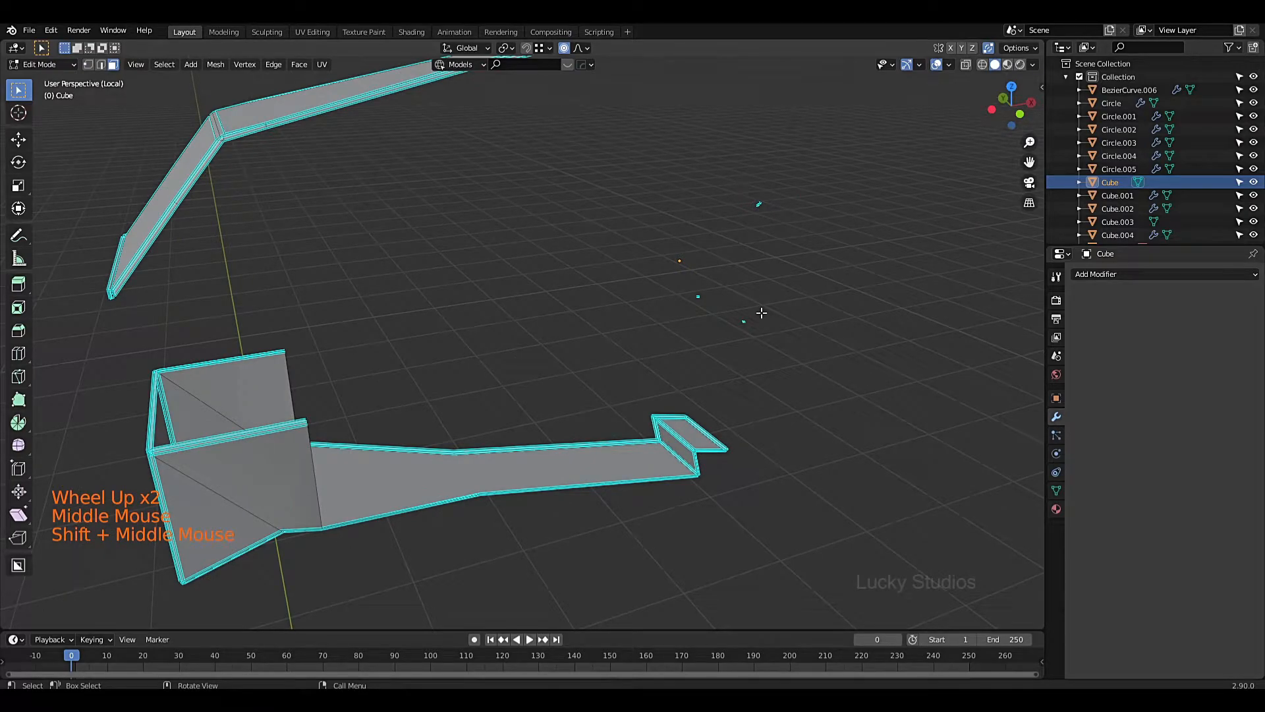
key(1)
click(759, 203)
shift+click(698, 283)
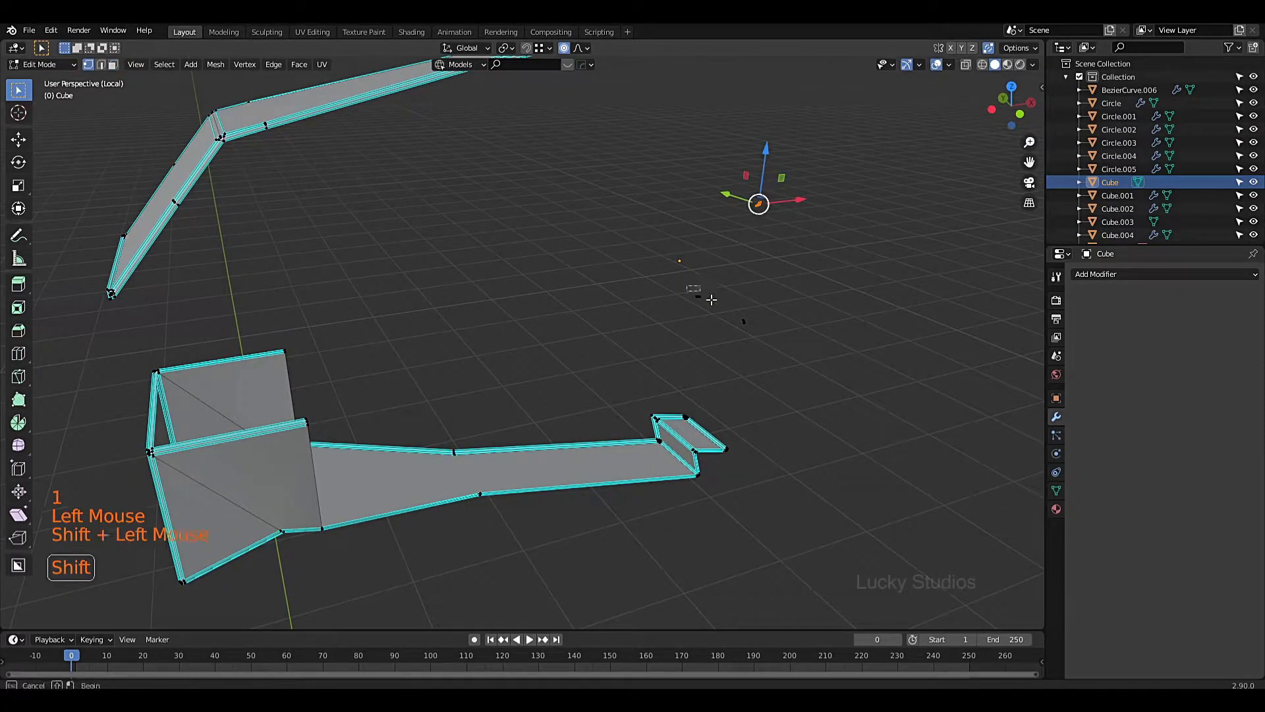
key(ctrl+z)
key(ctrl+z)
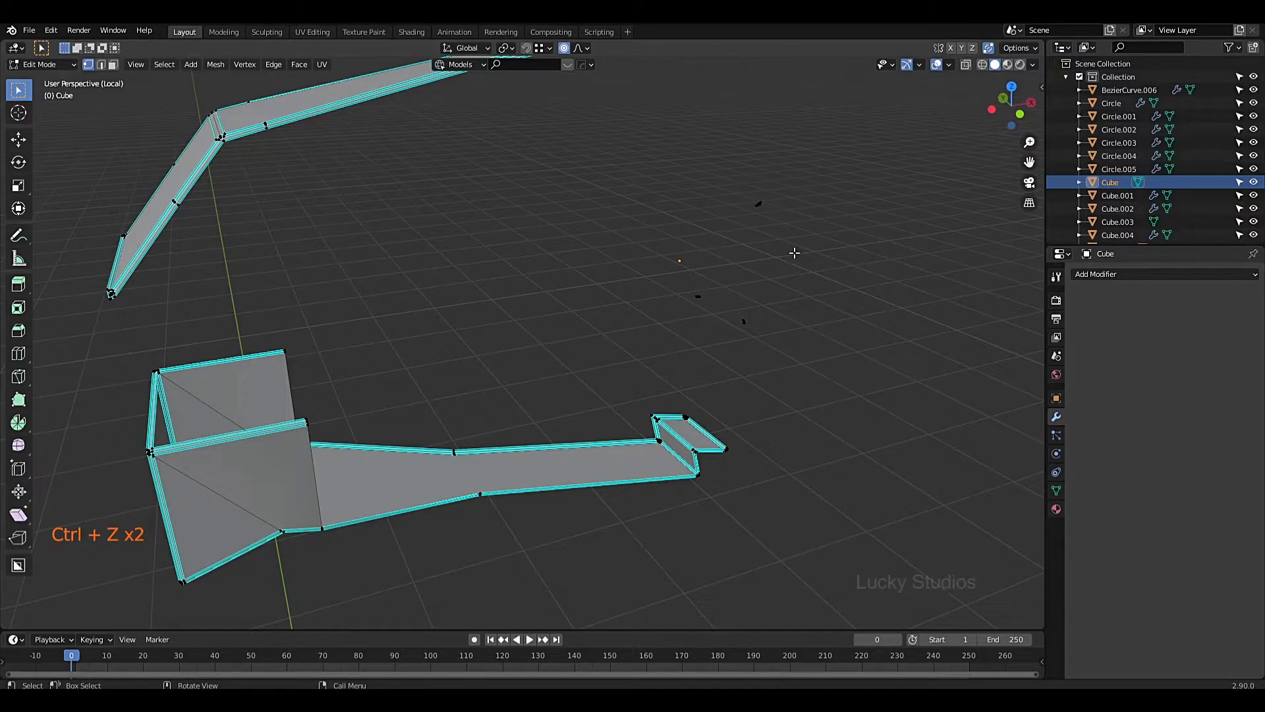
key(3)
Step: Select the tiny stray bevel remnants floating between the two trimmed blocks and delete their vertices
scroll(755, 238, down, 1)
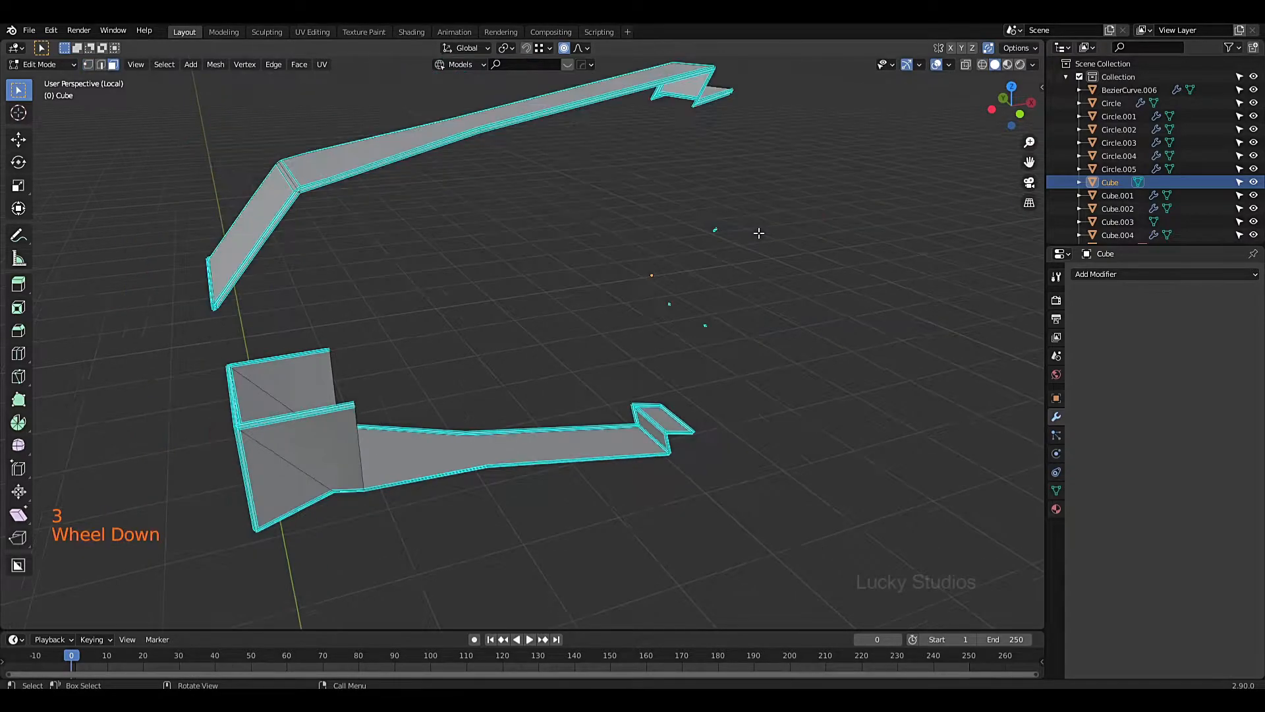
click(715, 230)
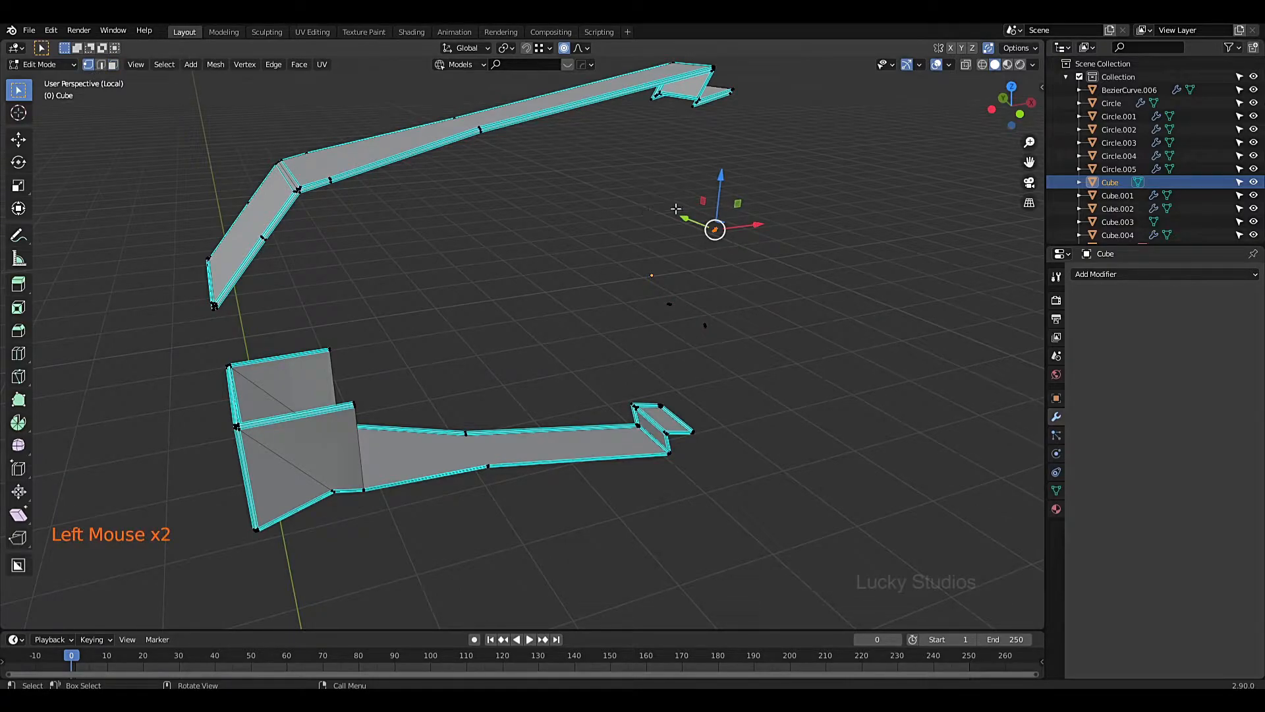
drag(699, 197, 655, 352)
key(x)
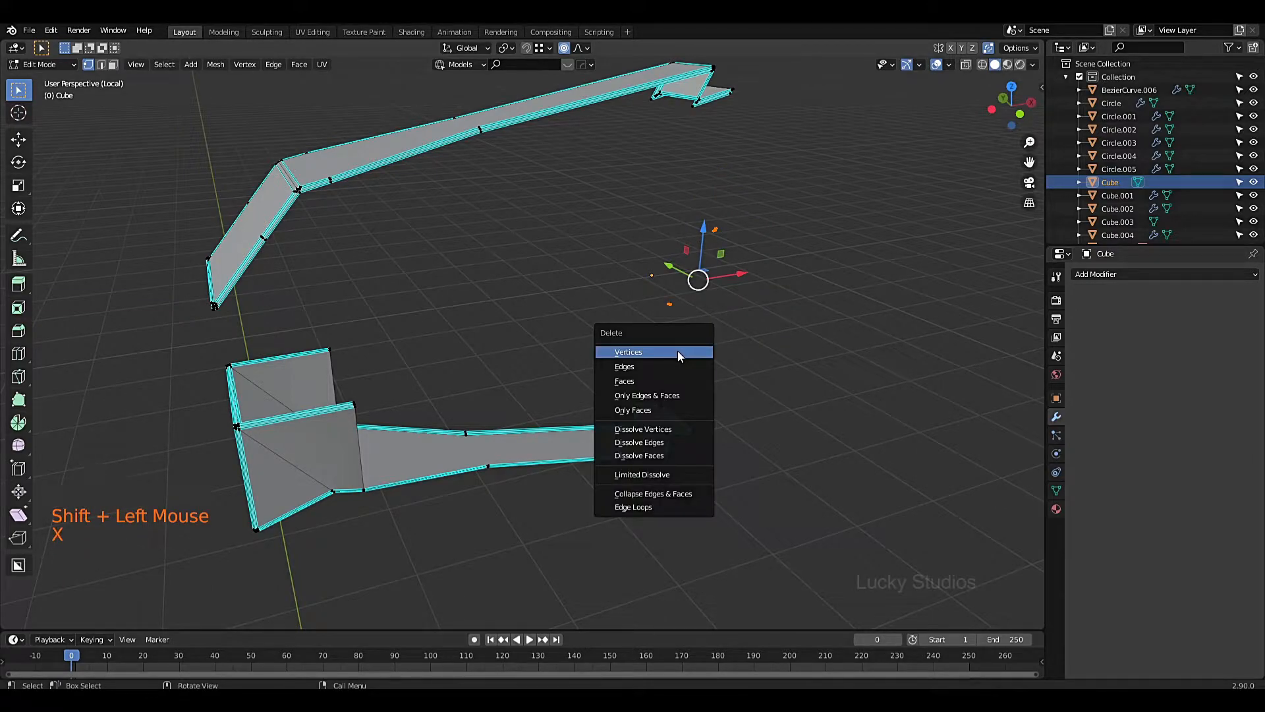
click(677, 352)
Step: Leave Edit Mode and Local View, deselect the centre piece, and inspect the hammer end from below
scroll(547, 344, down, 2)
middle_drag(547, 344, 542, 338)
key(Tab)
key(KP_Divide)
click(924, 260)
scroll(592, 377, down, 2)
middle_drag(564, 404, 513, 373)
scroll(464, 425, up, 3)
scroll(513, 373, down, 3)
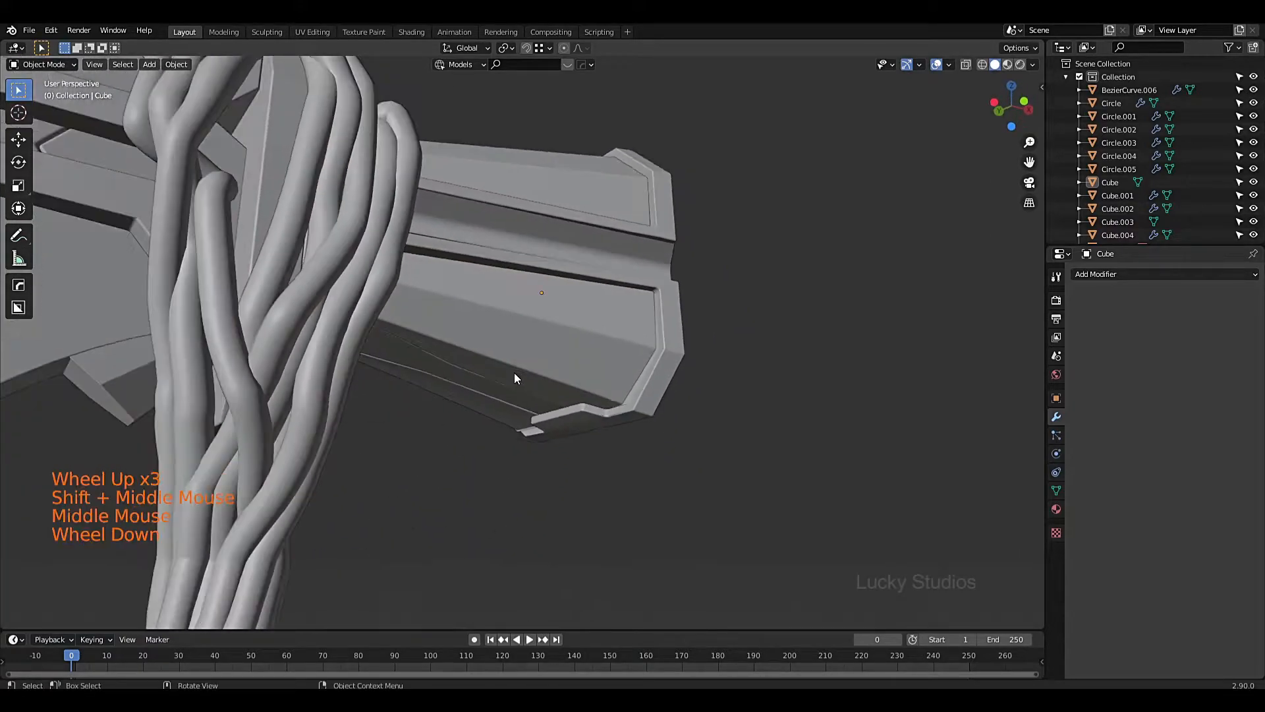
Step: Select the frame piece that forms the hammer's end cap and isolate it in Local View
shift+middle_drag(607, 293, 575, 341)
click(592, 341)
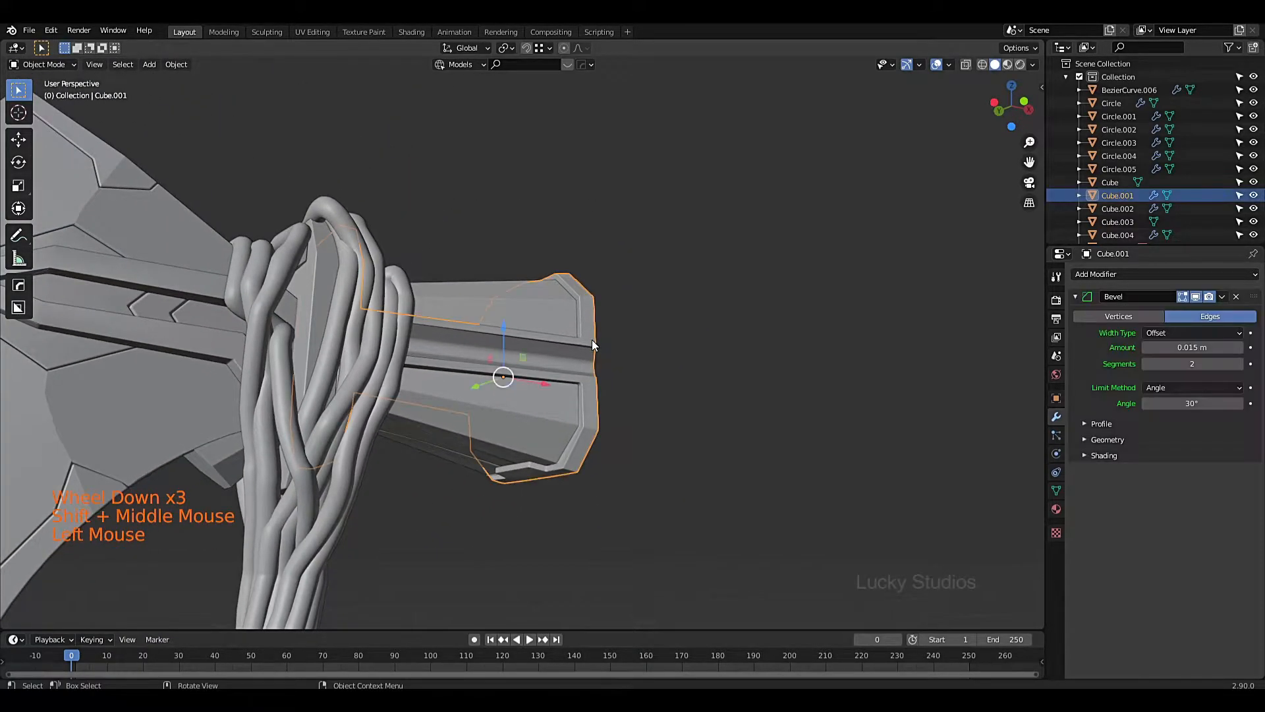
key(KP_Divide)
middle_drag(626, 302, 541, 414)
middle_drag(535, 315, 550, 349)
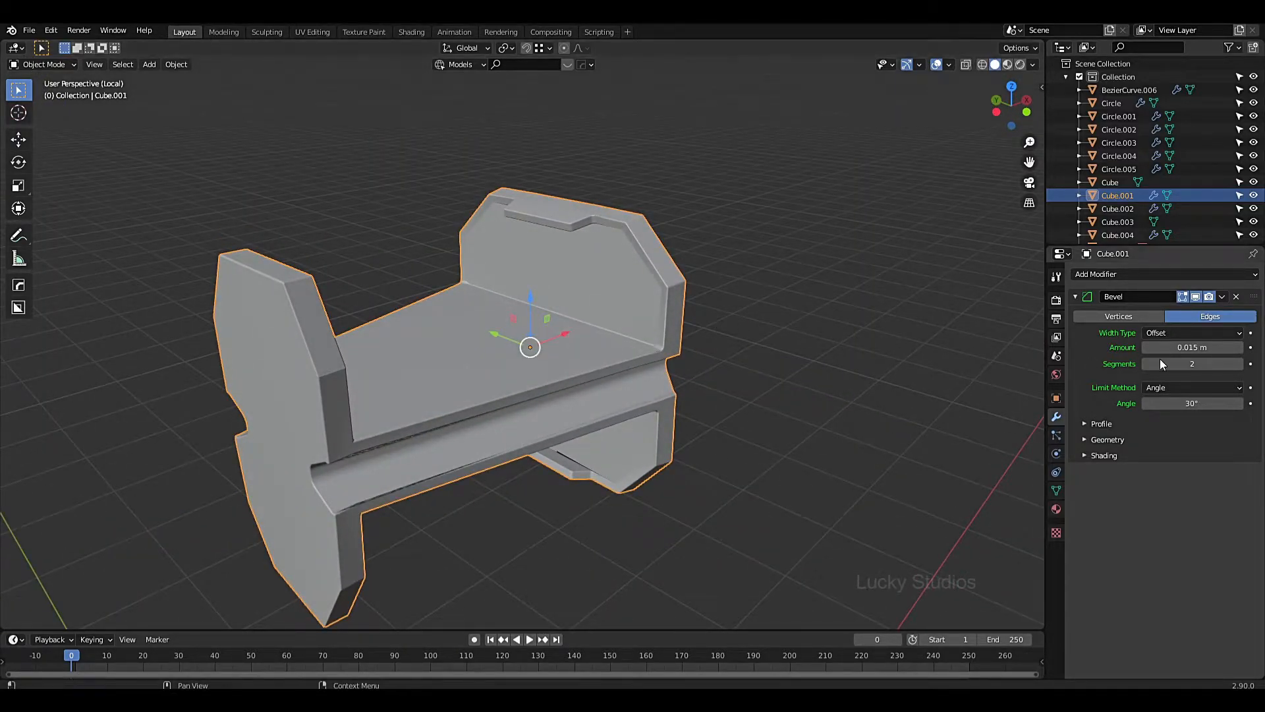
Step: Set the frame piece's Bevel segments to 1 and apply the modifier
click(1224, 299)
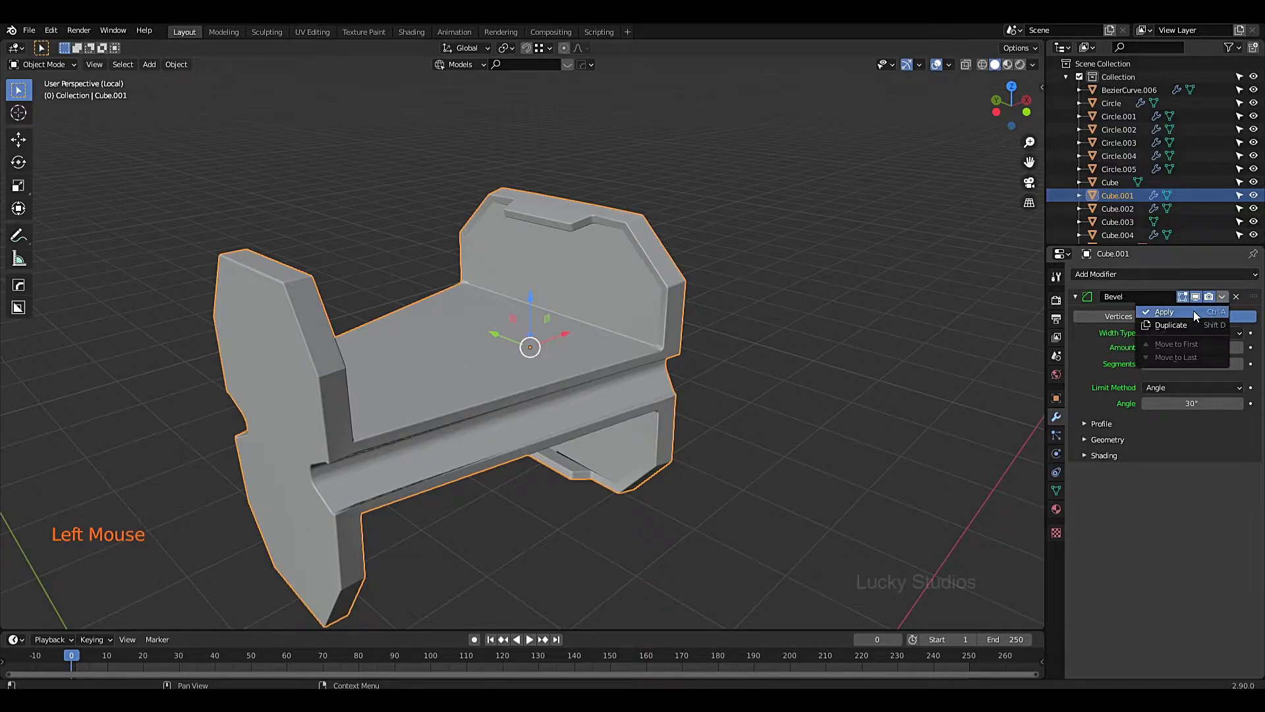
scroll(540, 360, up, 2)
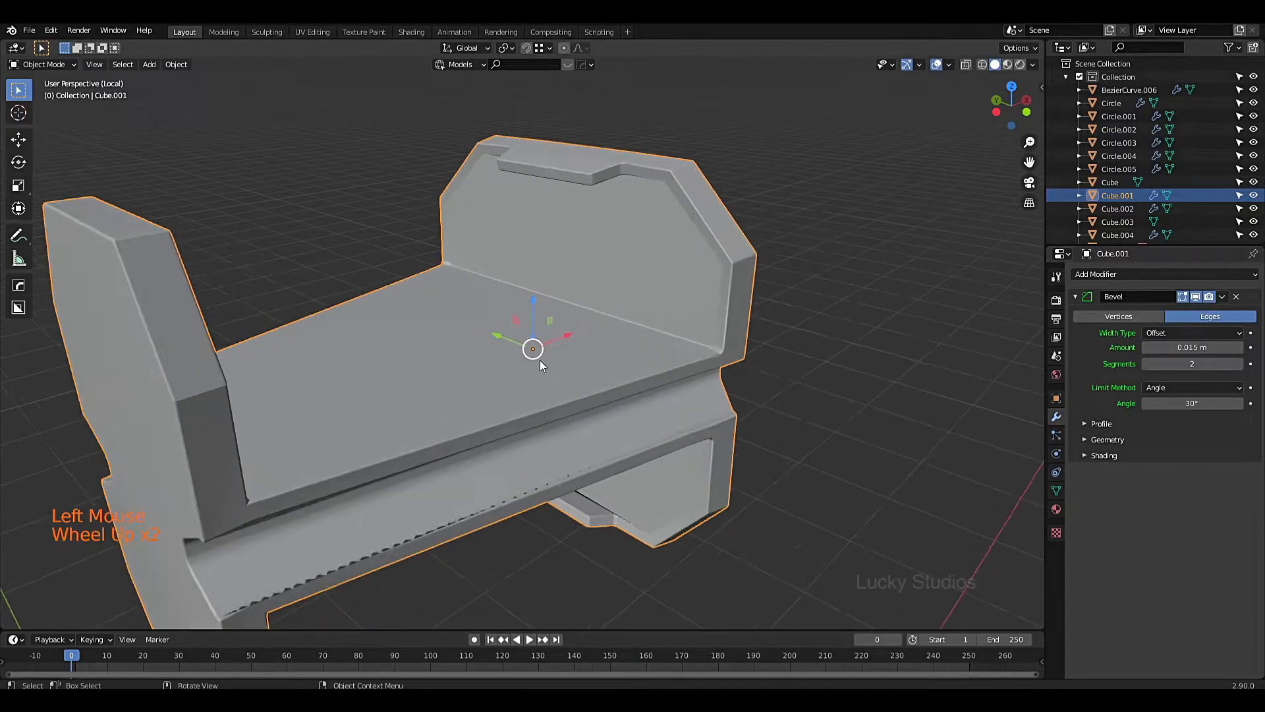
scroll(584, 351, down, 1)
middle_drag(584, 352, 537, 392)
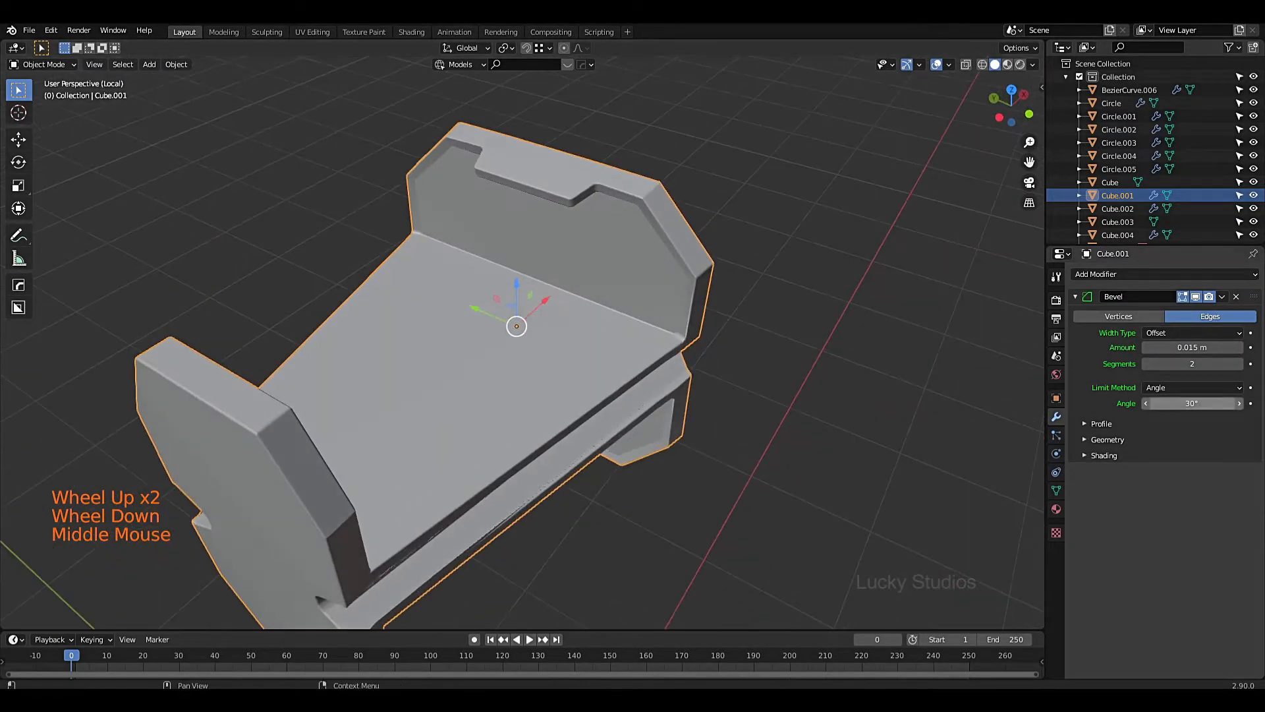
click(1192, 363)
text(1)
key(Return)
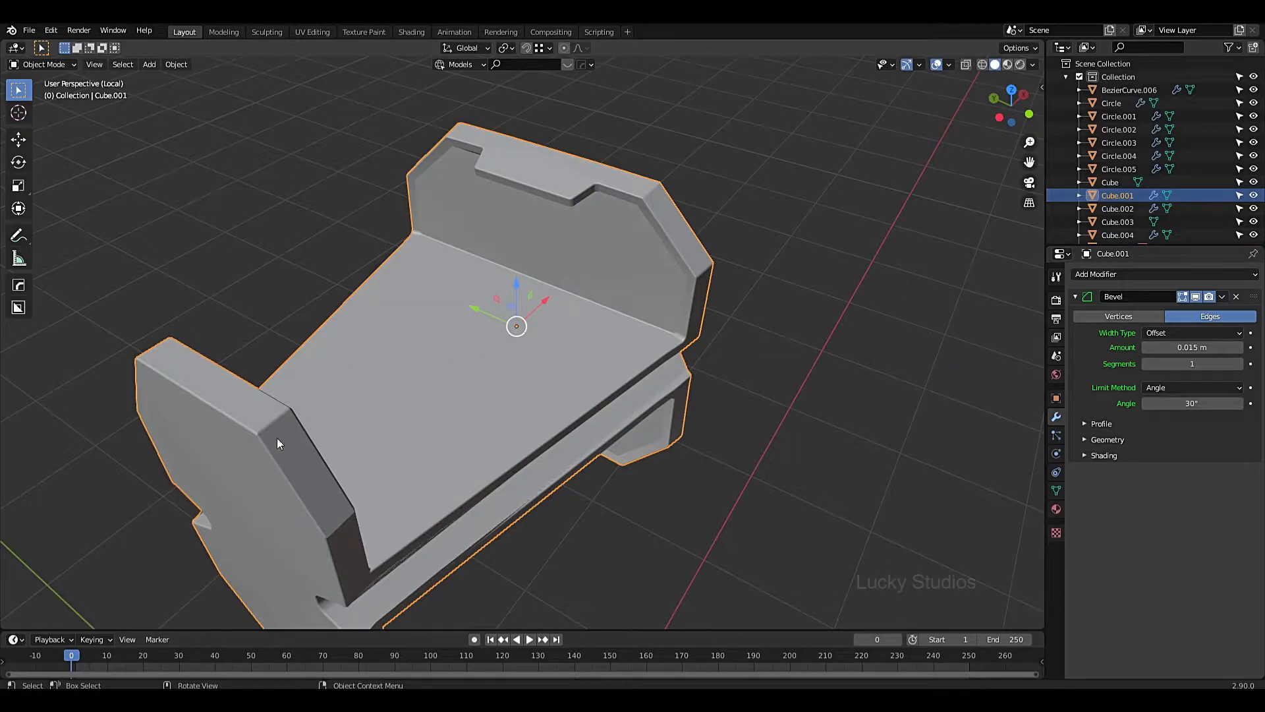
mouse_move(285, 402)
middle_down()
mouse_move(314, 445)
mouse_move(298, 401)
middle_up()
click(1223, 297)
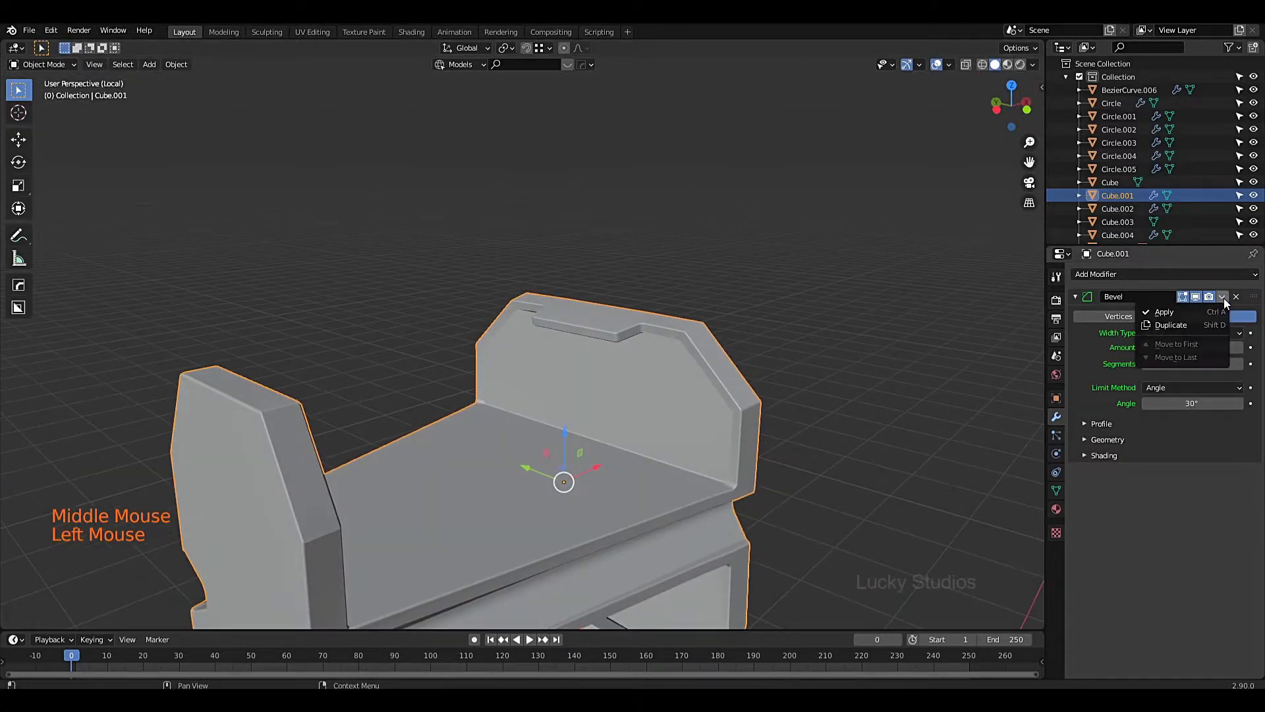
click(1173, 315)
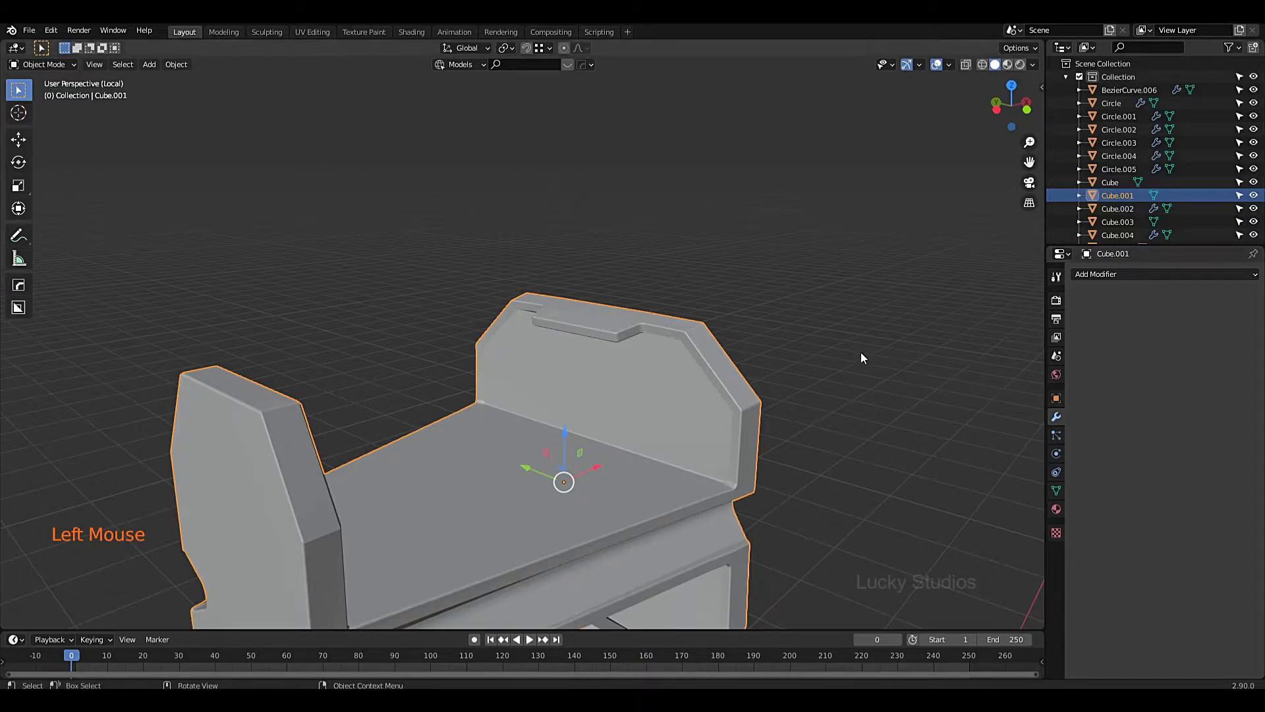
Step: Enter Edit Mode on the frame piece and examine its beveled edges and mesh topology from several sides
key(Tab)
middle_drag(585, 394, 611, 382)
scroll(335, 353, up, 3)
scroll(564, 401, up, 3)
scroll(564, 401, down, 1)
scroll(514, 208, down, 3)
middle_drag(514, 208, 519, 287)
scroll(675, 323, up, 2)
scroll(675, 324, down, 1)
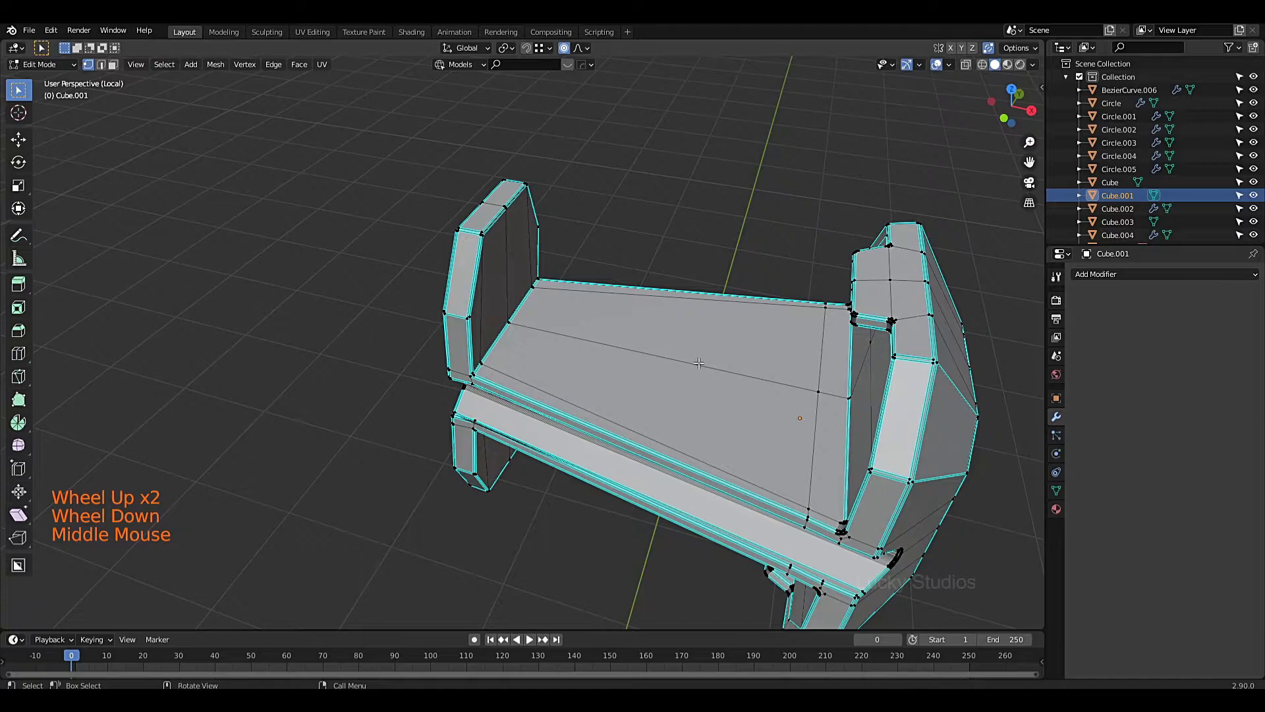
middle_drag(804, 374, 673, 417)
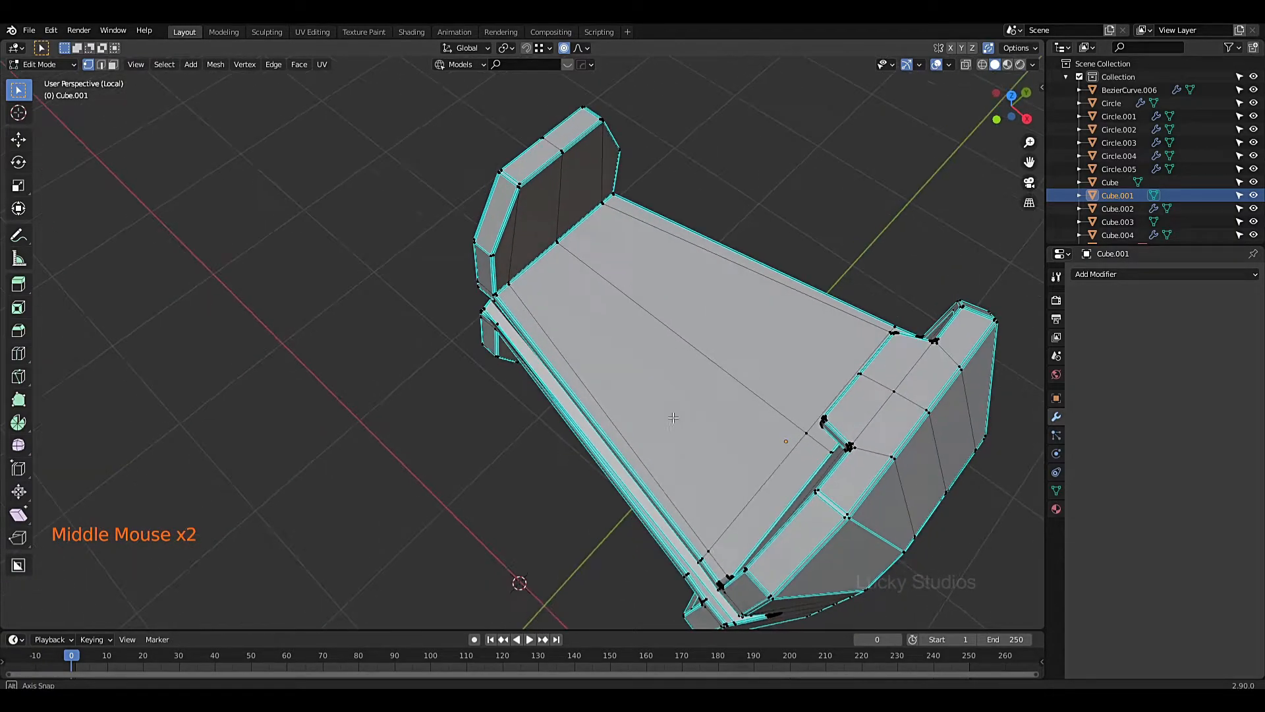
alt+click(707, 358)
scroll(708, 358, down, 1)
middle_drag(707, 358, 579, 358)
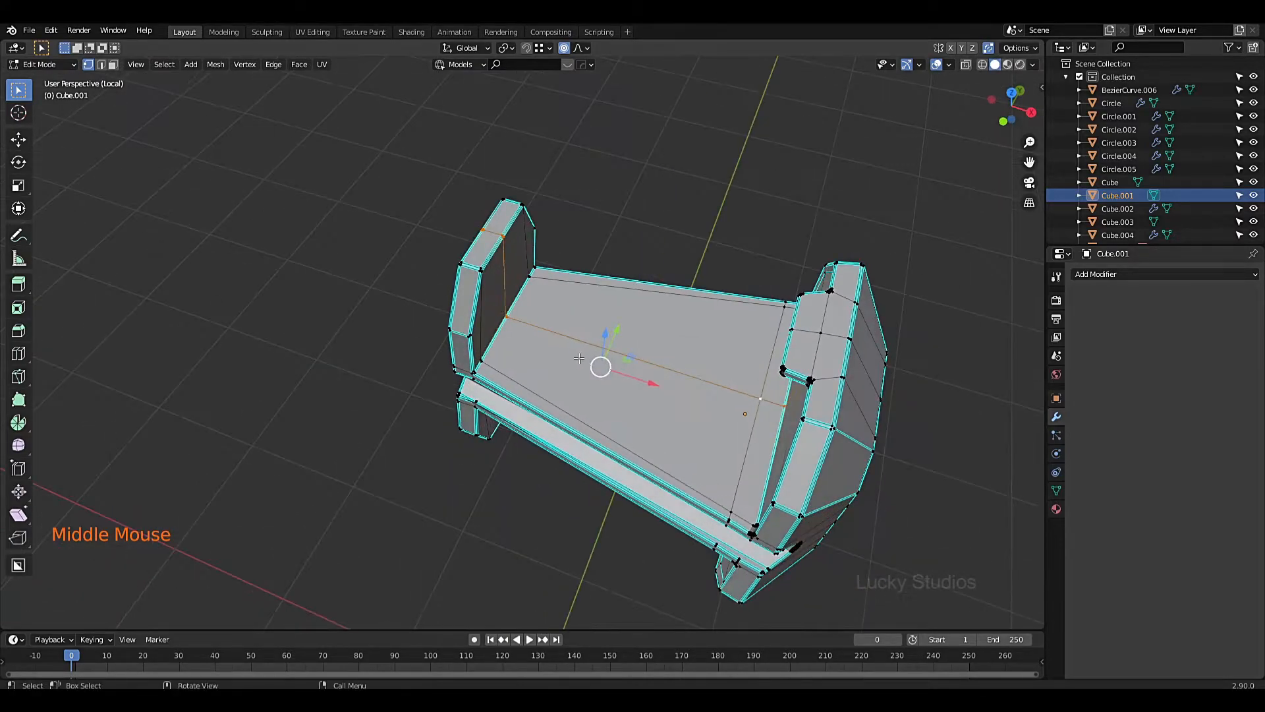
right_click(546, 327)
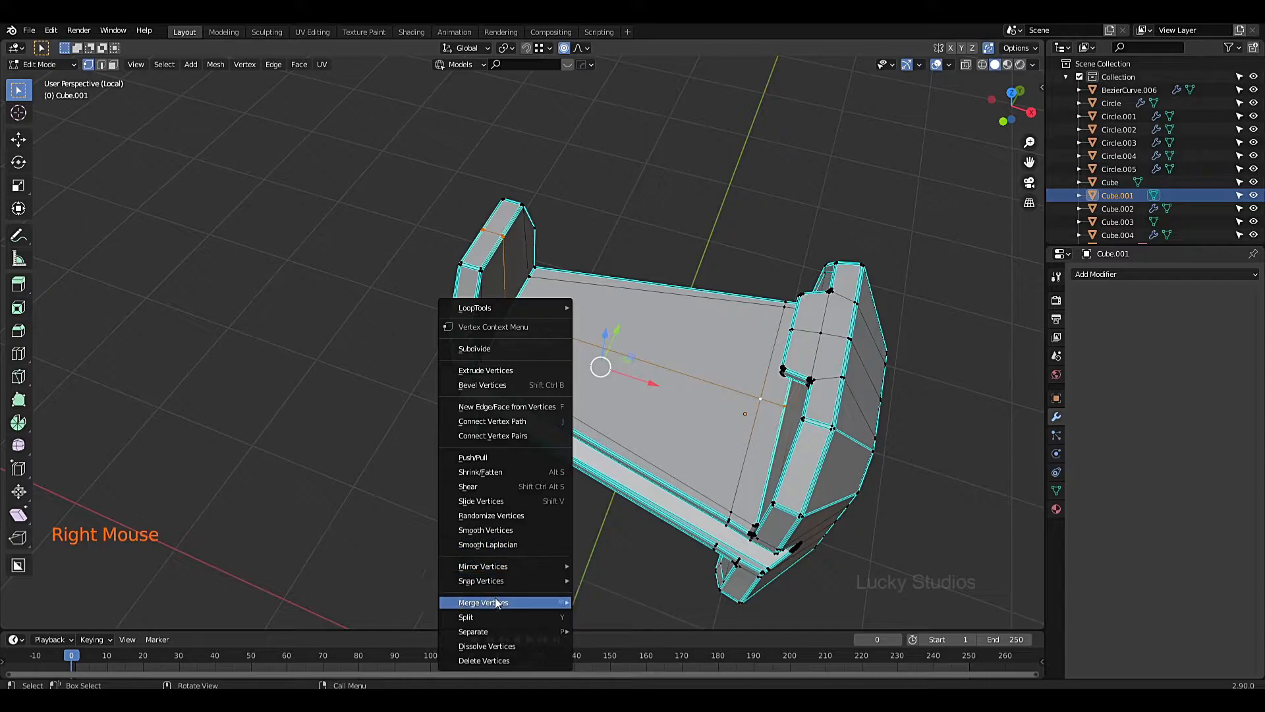
mouse_move(508, 581)
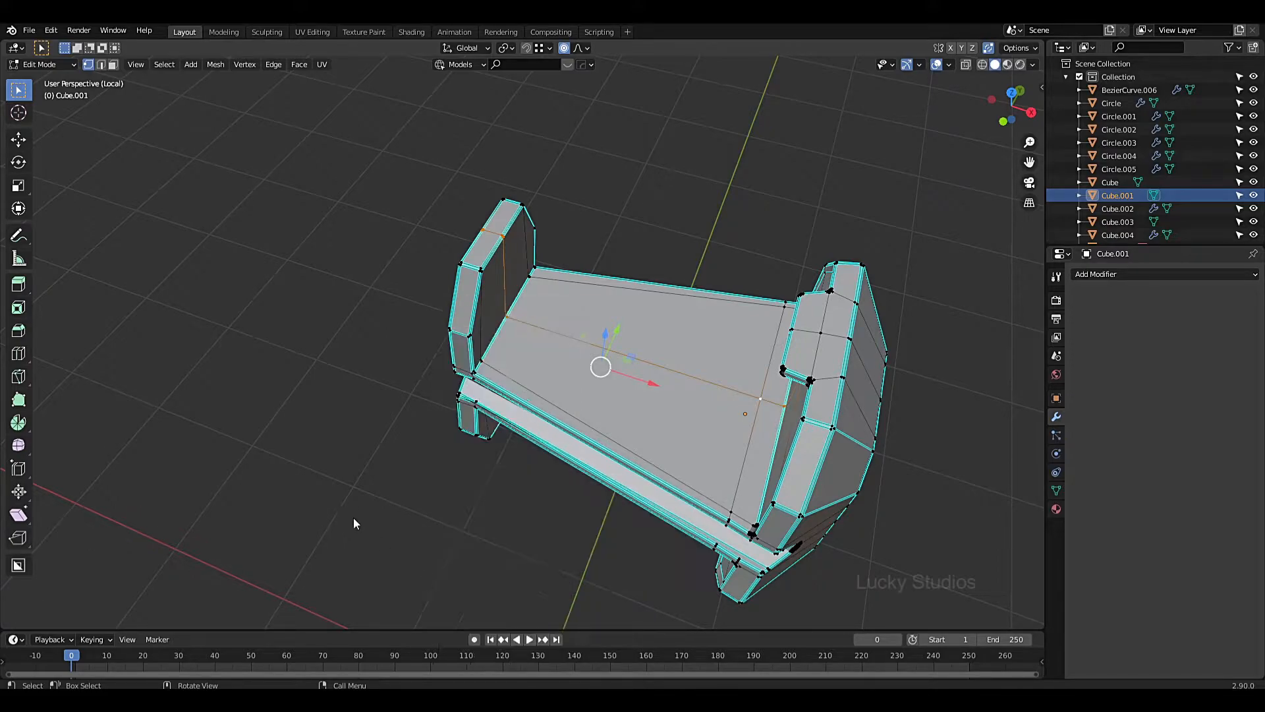
right_click(571, 345)
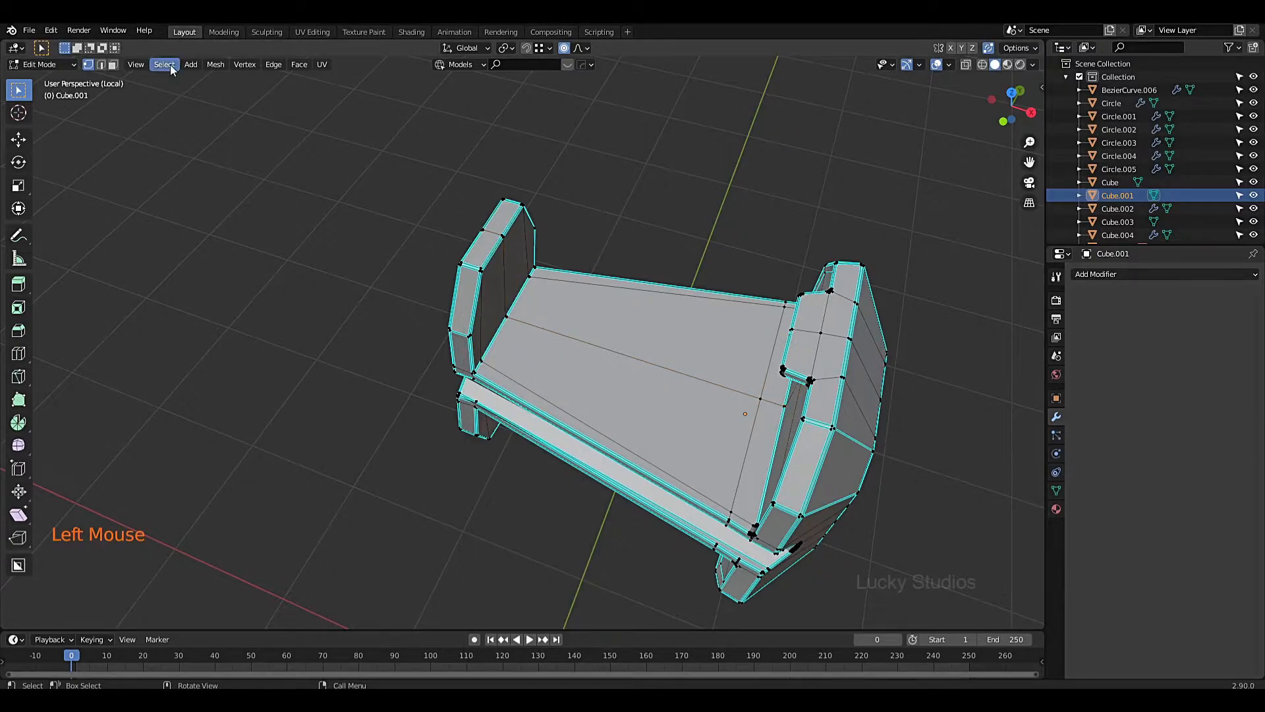
Step: In edge selection mode, mark a seam on the edge loop running down the middle of the frame piece
click(102, 65)
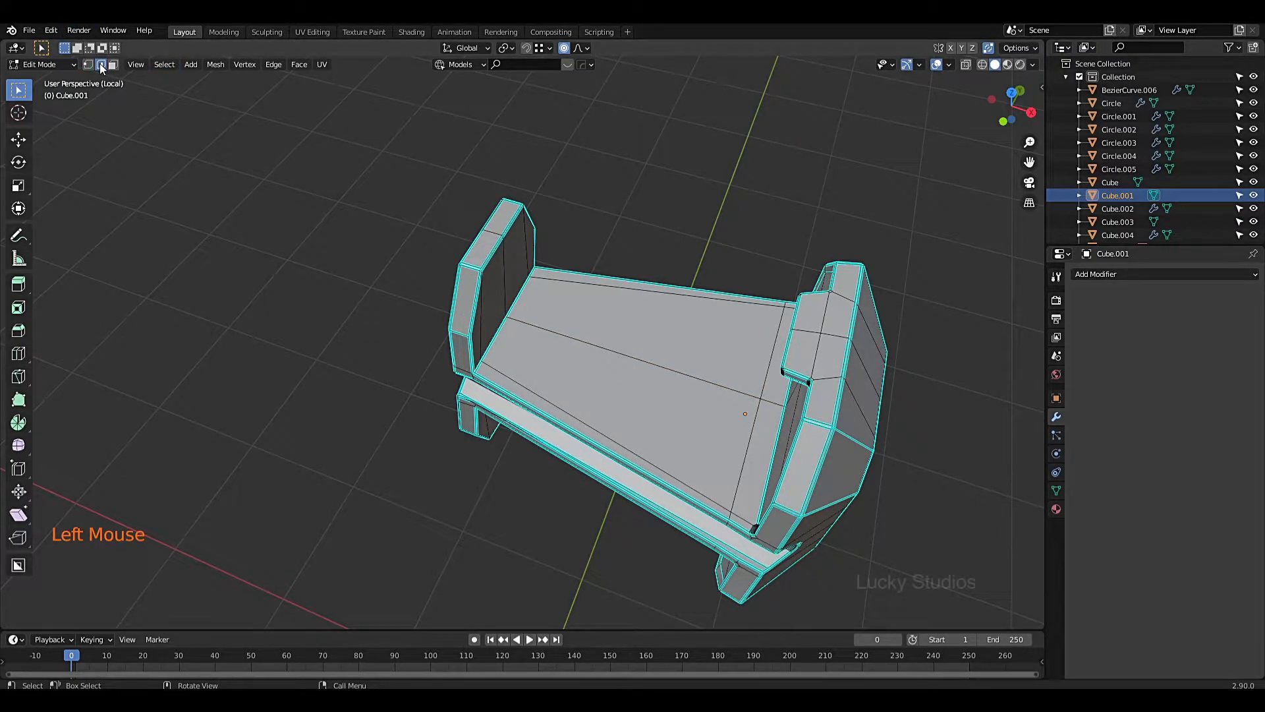
scroll(578, 354, up, 3)
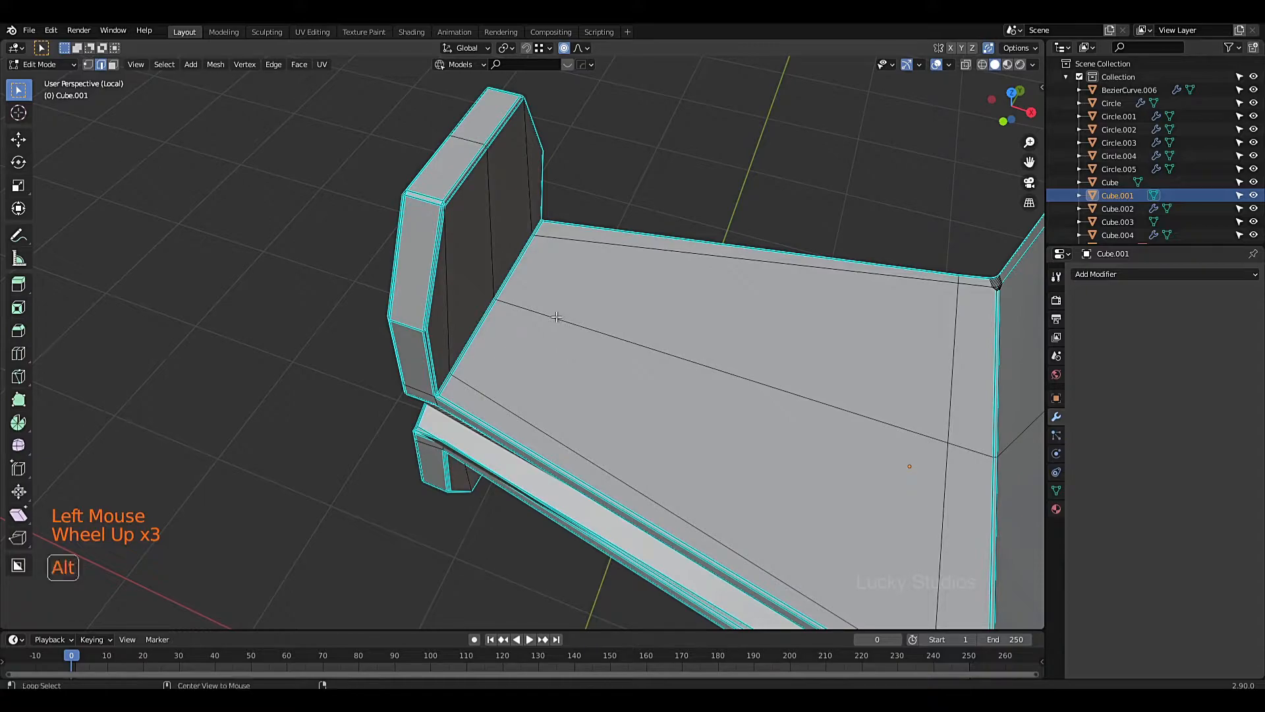
alt+click(555, 317)
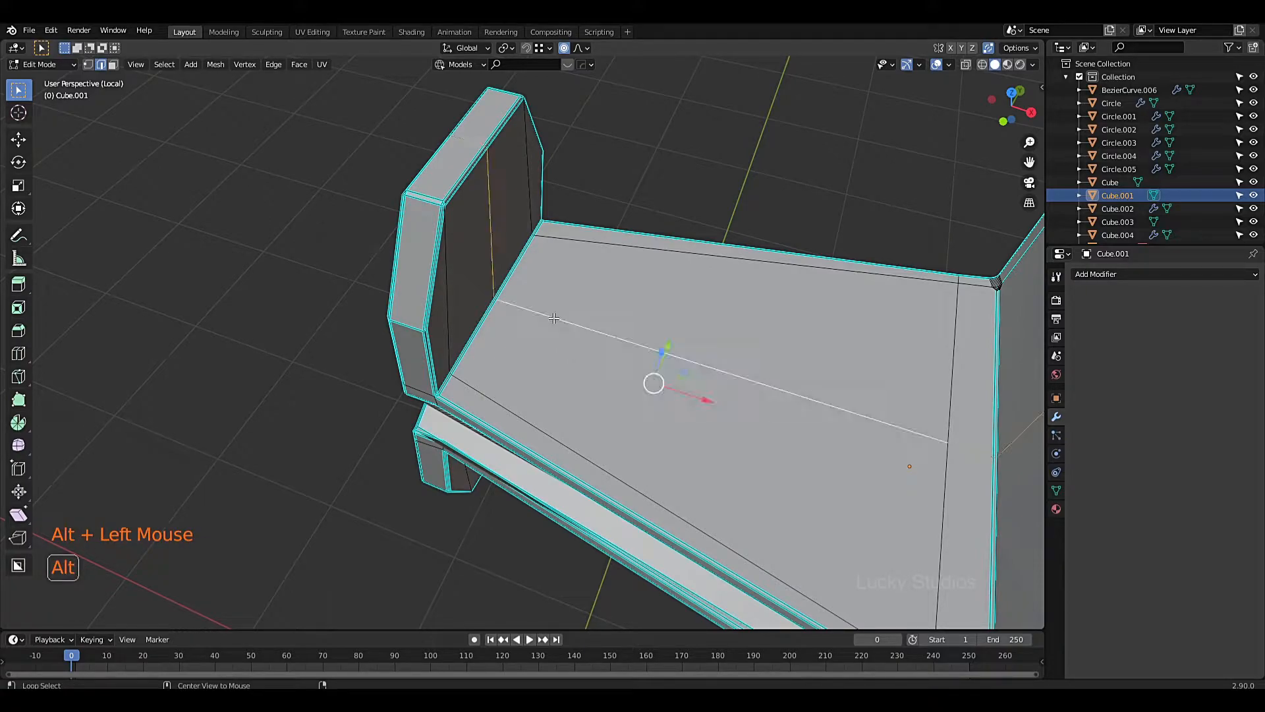
middle_drag(554, 317, 614, 320)
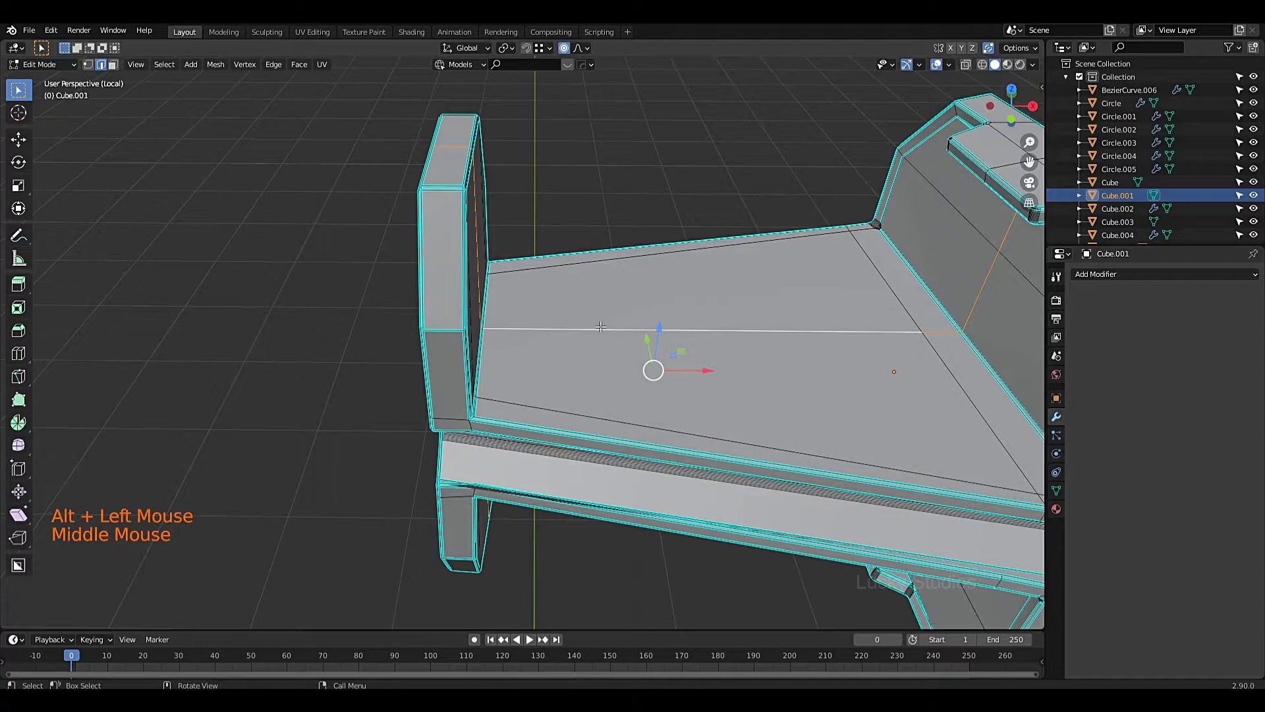
right_click(601, 327)
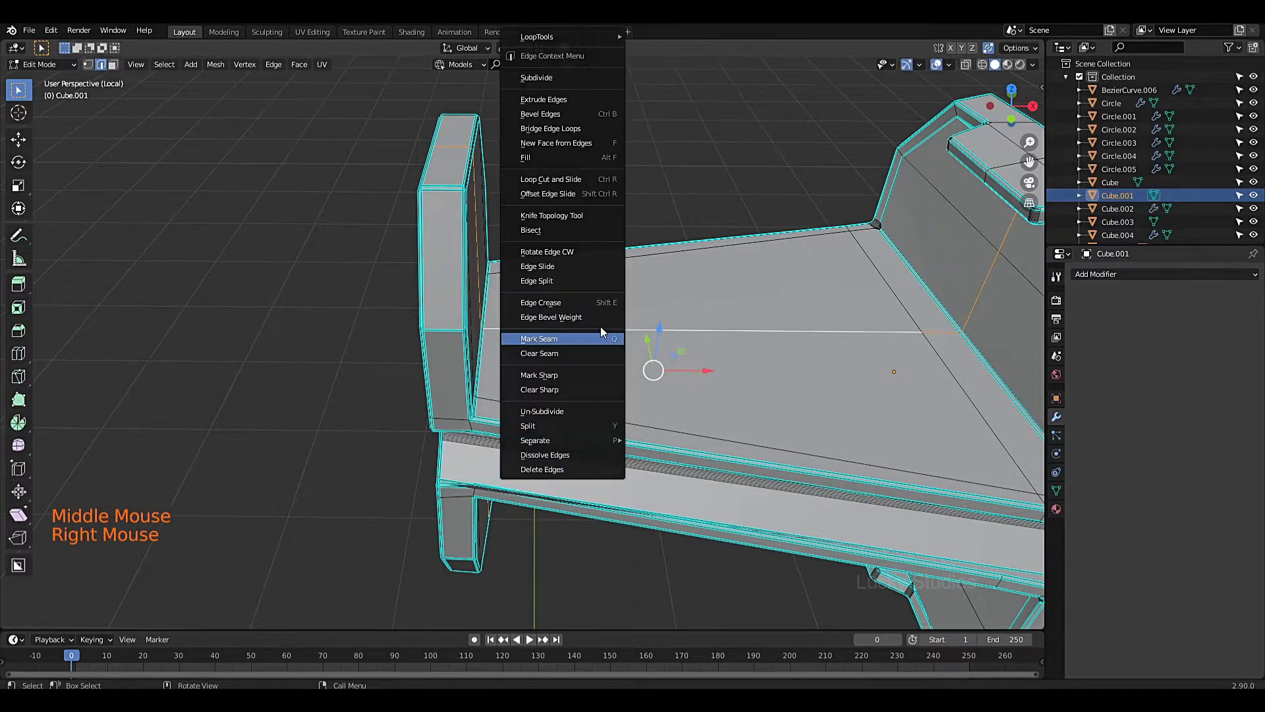
click(558, 338)
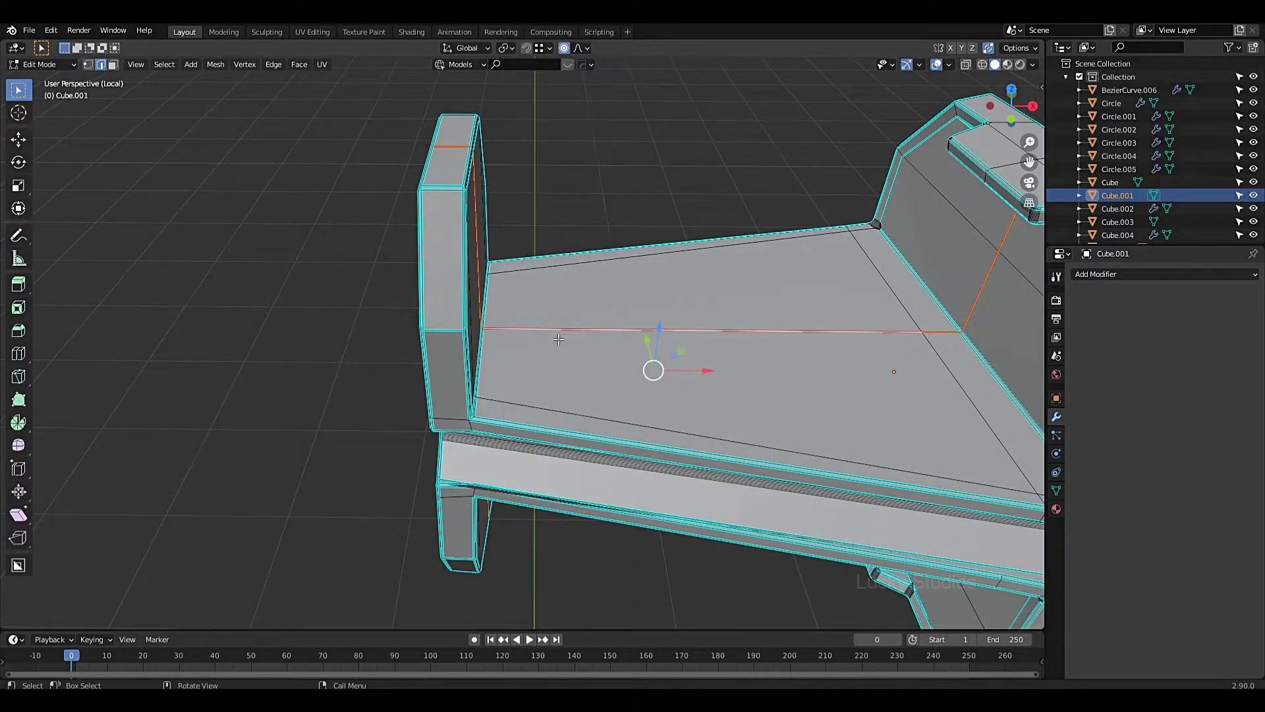
Step: Mark a seam on the outer-face edge loop around the frame's smaller end plate
scroll(564, 333, down, 3)
middle_drag(564, 333, 477, 288)
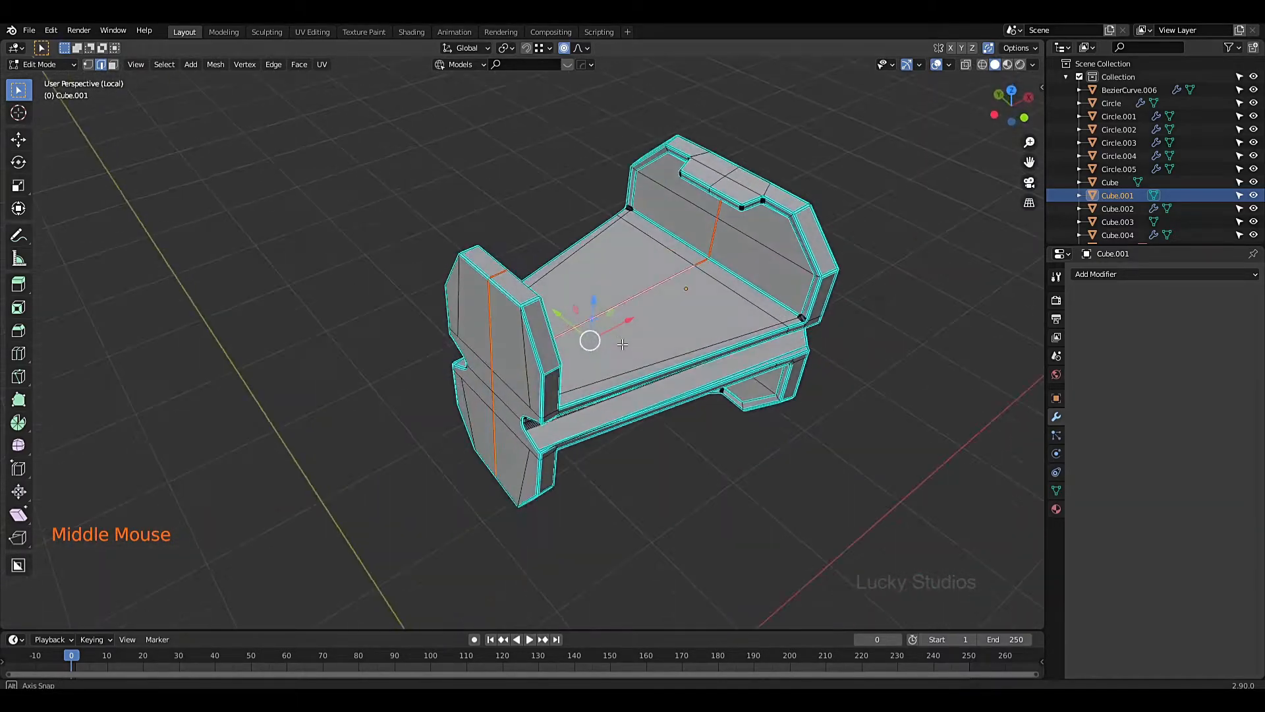
scroll(583, 407, up, 2)
middle_drag(582, 406, 526, 309)
scroll(525, 309, up, 4)
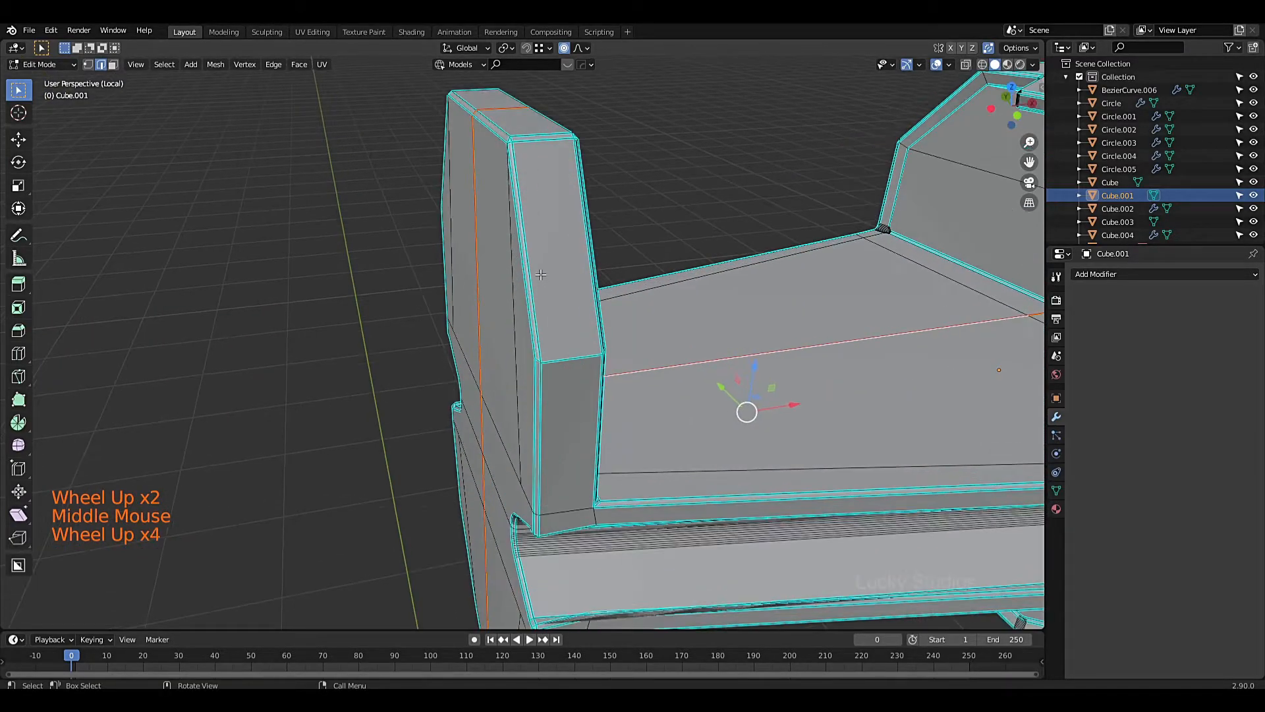
alt+click(523, 224)
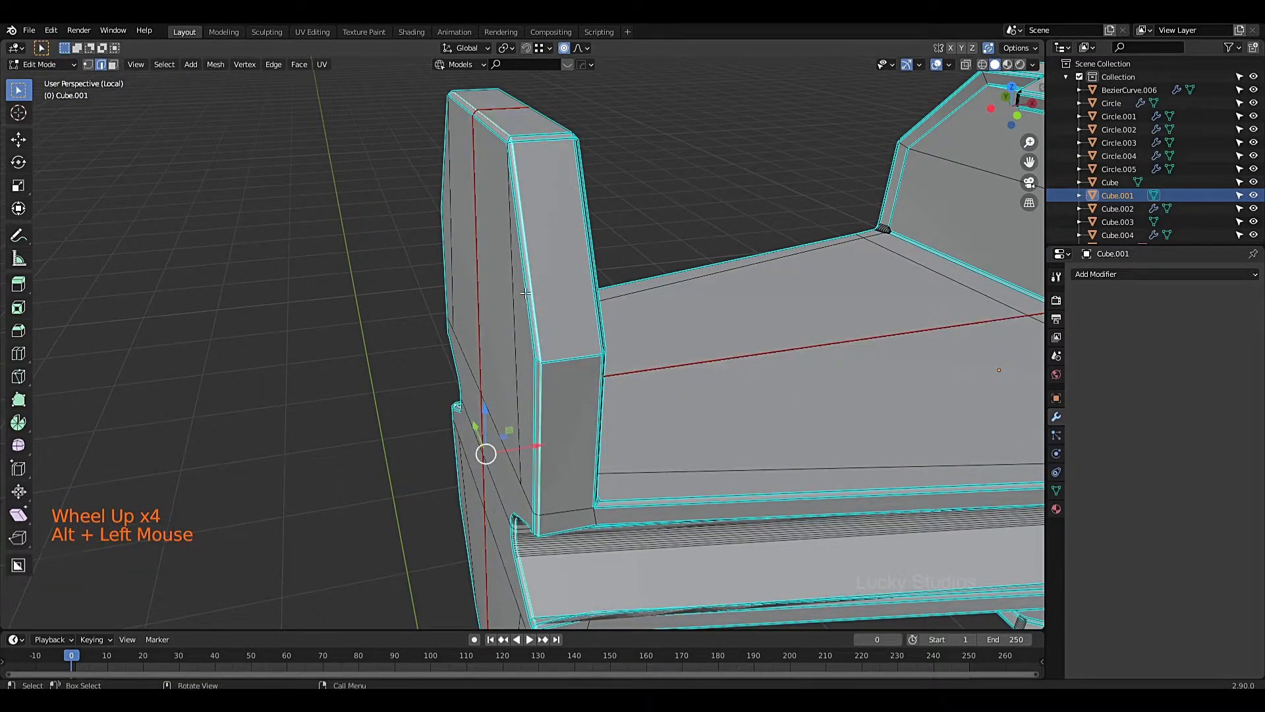
scroll(527, 276, down, 2)
mouse_move(528, 276)
shift+middle_down()
mouse_move(540, 174)
mouse_move(599, 130)
mouse_move(543, 188)
mouse_move(512, 279)
shift+middle_up()
scroll(527, 251, down, 1)
key(q)
Step: Mark a seam on the outer-face edge loop around the frame's larger end plate
scroll(496, 278, down, 3)
shift+middle_drag(823, 316, 565, 373)
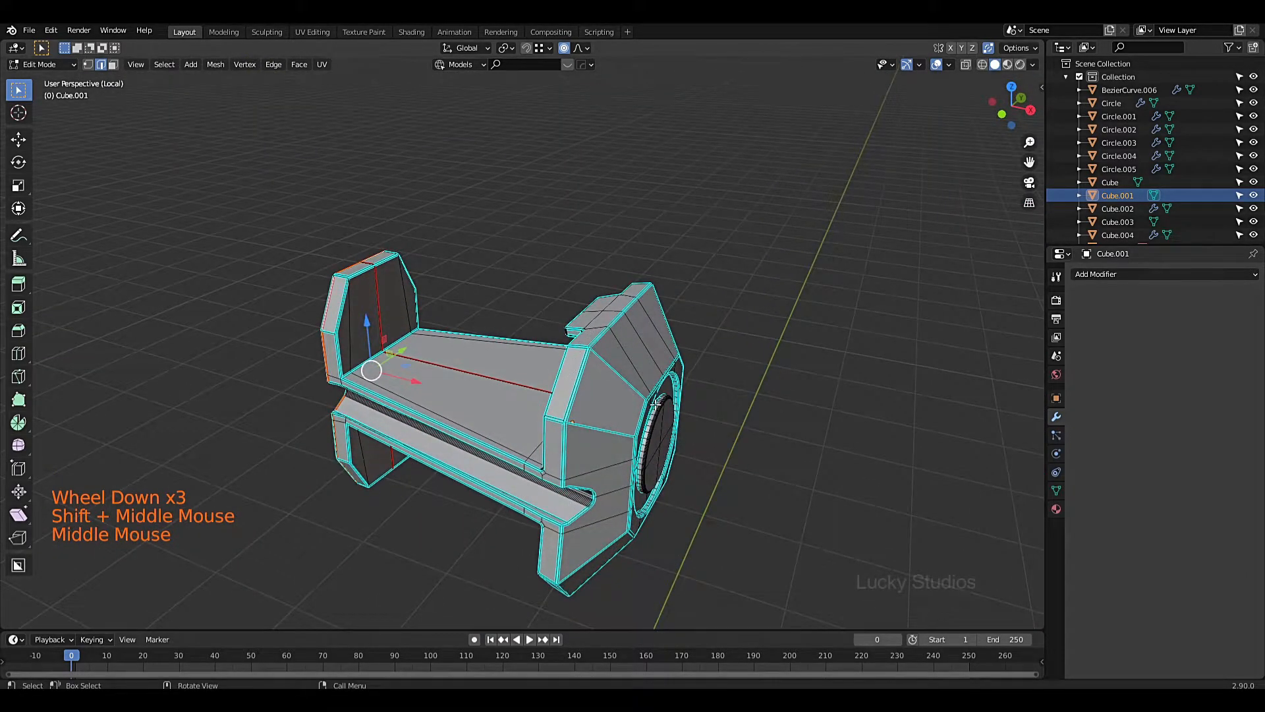
scroll(644, 407, up, 5)
alt+middle_drag(645, 407, 777, 410)
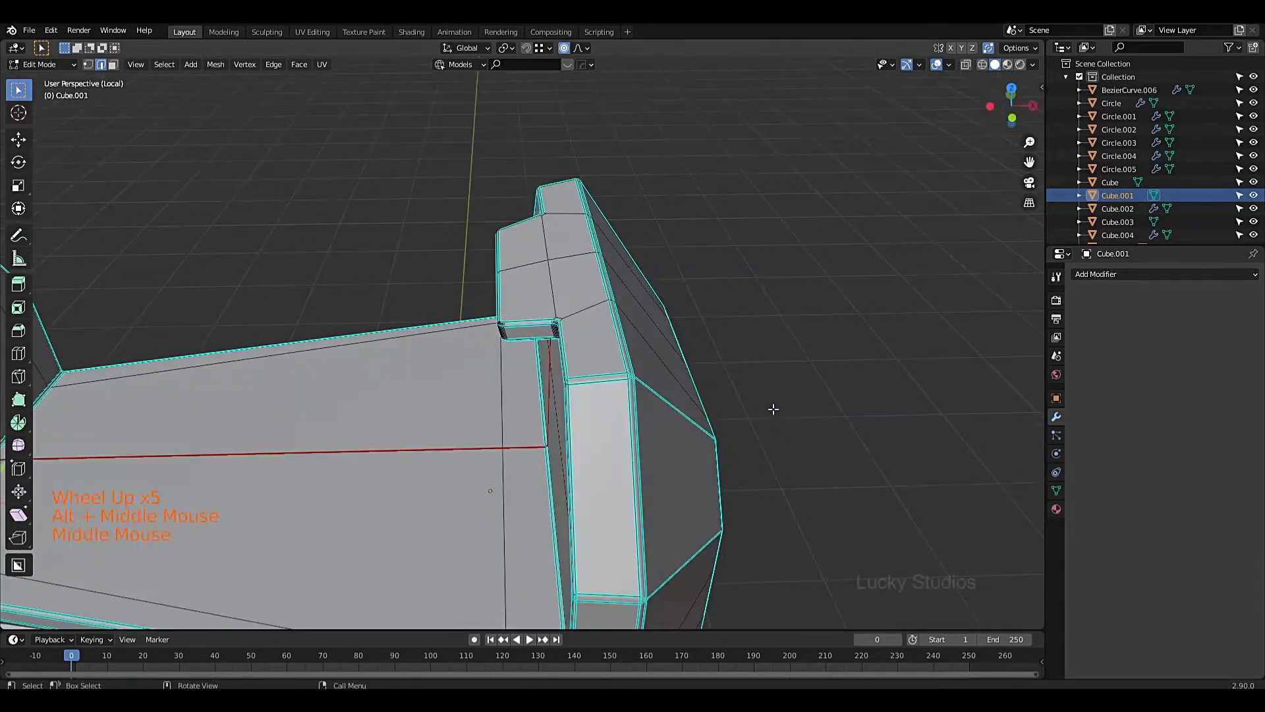
scroll(672, 427, down, 1)
middle_drag(672, 427, 612, 400)
alt+click(611, 401)
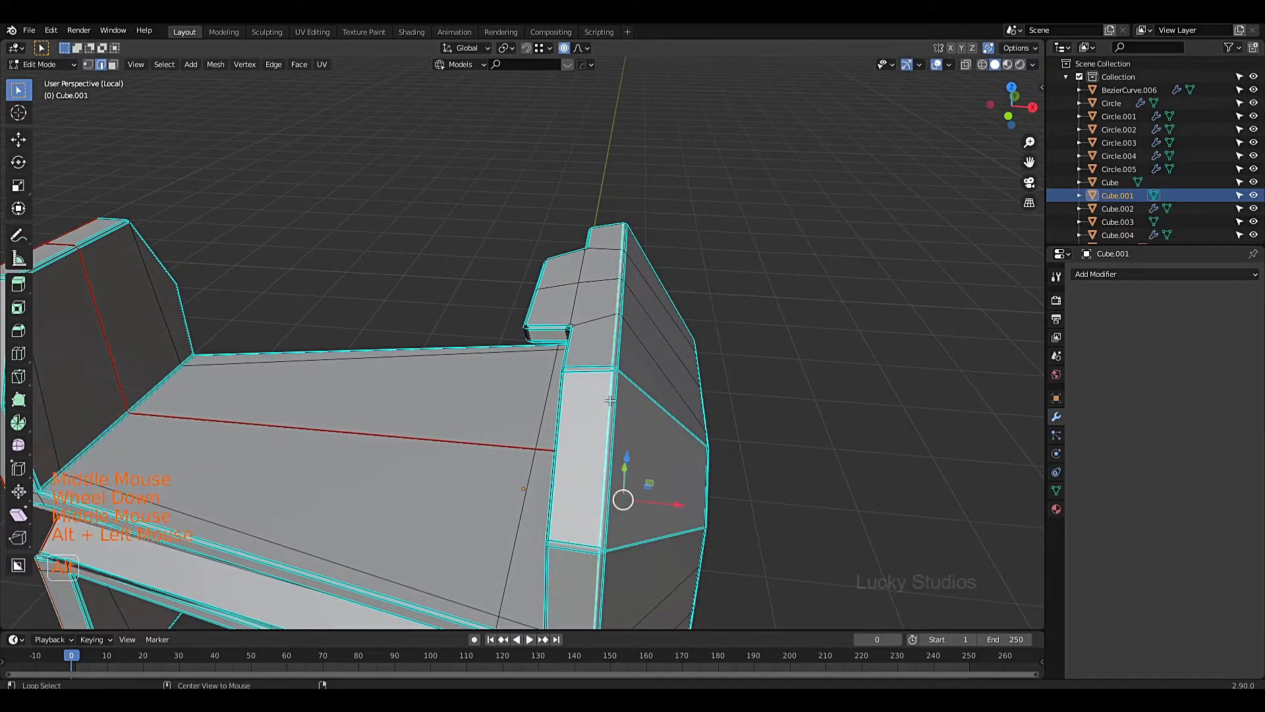
scroll(641, 440, down, 1)
shift+middle_drag(641, 441, 553, 166)
shift+scroll(605, 269, up, 1)
scroll(604, 268, down, 1)
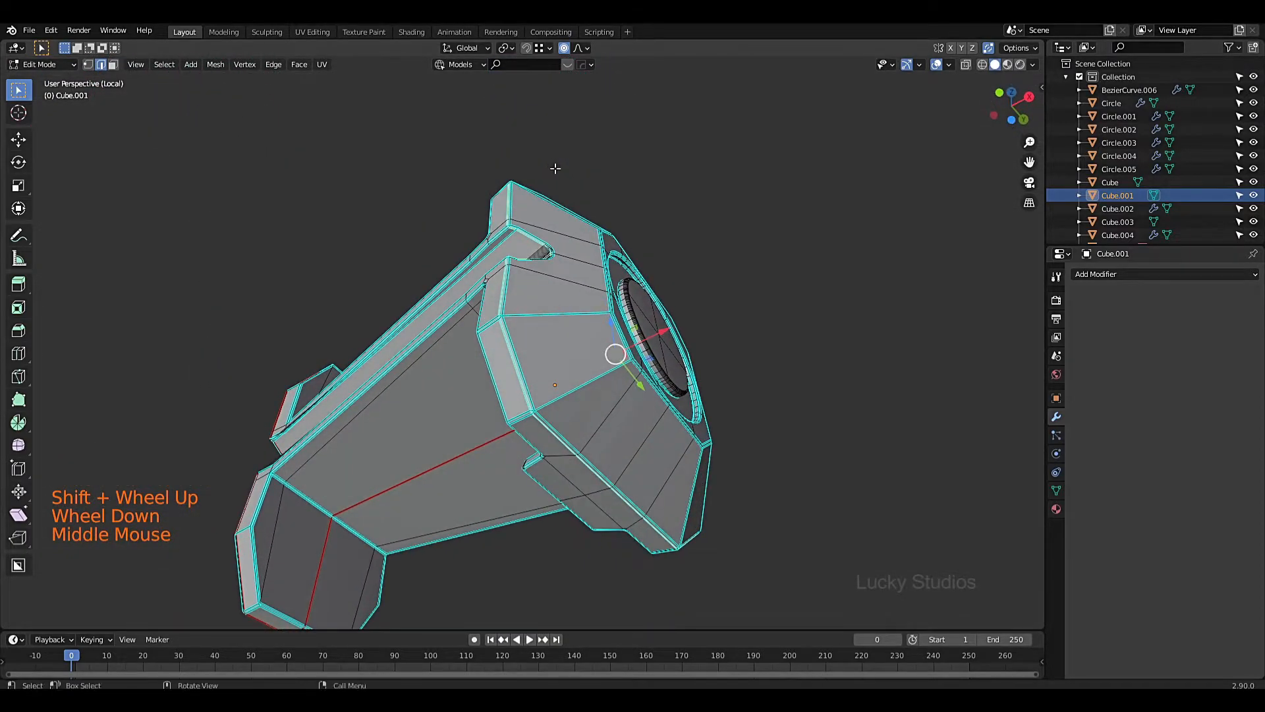
scroll(697, 401, down, 1)
middle_drag(697, 401, 519, 328)
scroll(627, 390, up, 1)
key(q)
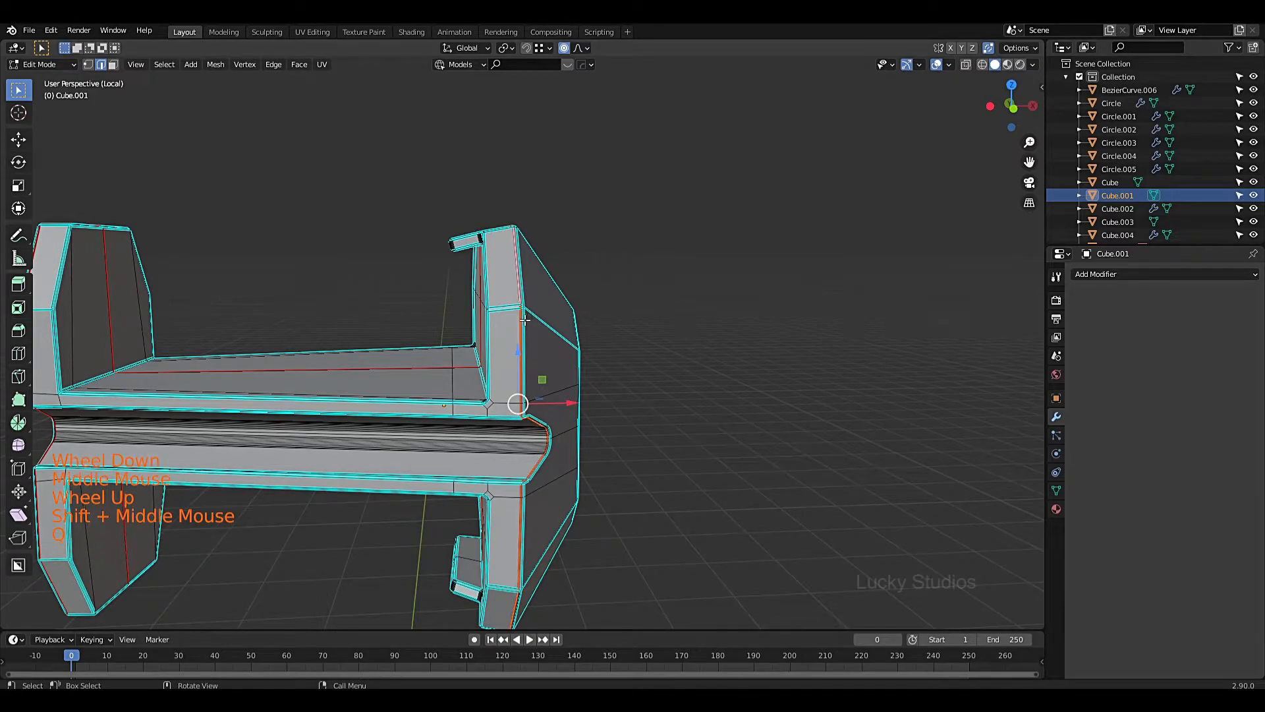
Step: Select the upper inner rim edges of the smaller end plate and extend the selection along the adjoining long side edge
scroll(485, 411, down, 2)
scroll(485, 395, up, 3)
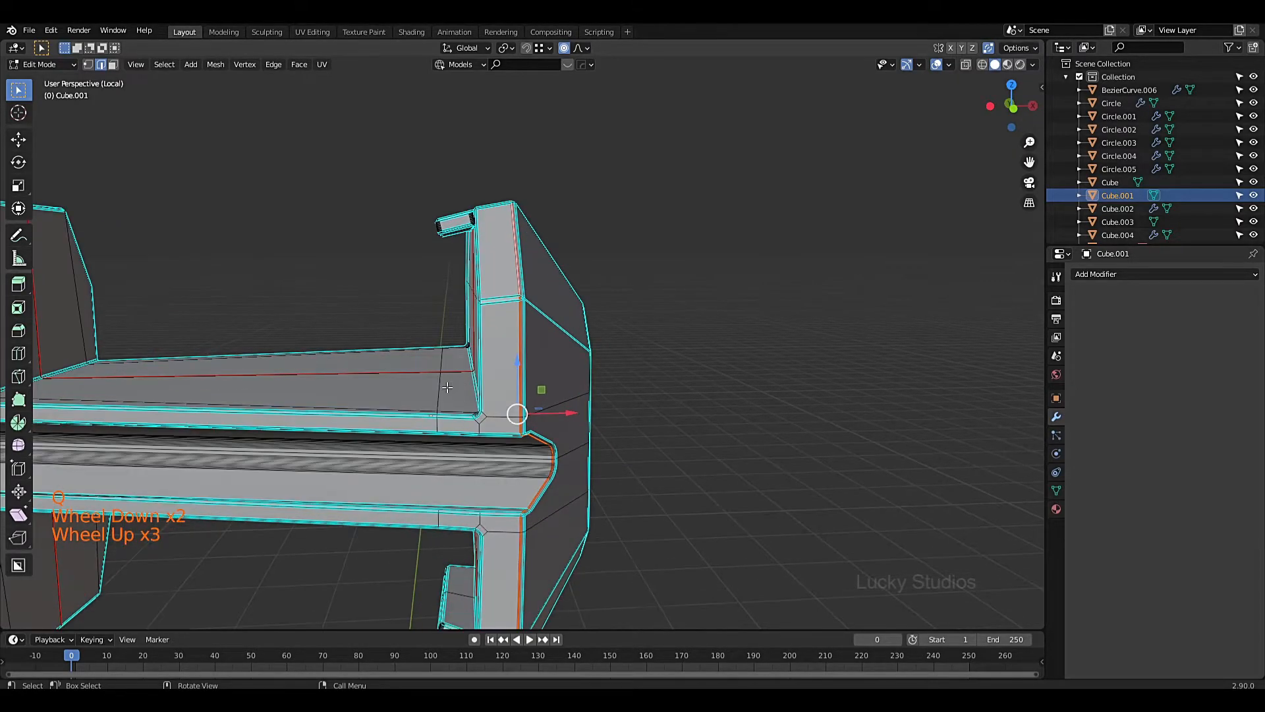
scroll(450, 357, down, 1)
scroll(346, 339, down, 3)
middle_drag(386, 375, 491, 244)
scroll(379, 373, up, 4)
scroll(421, 294, down, 2)
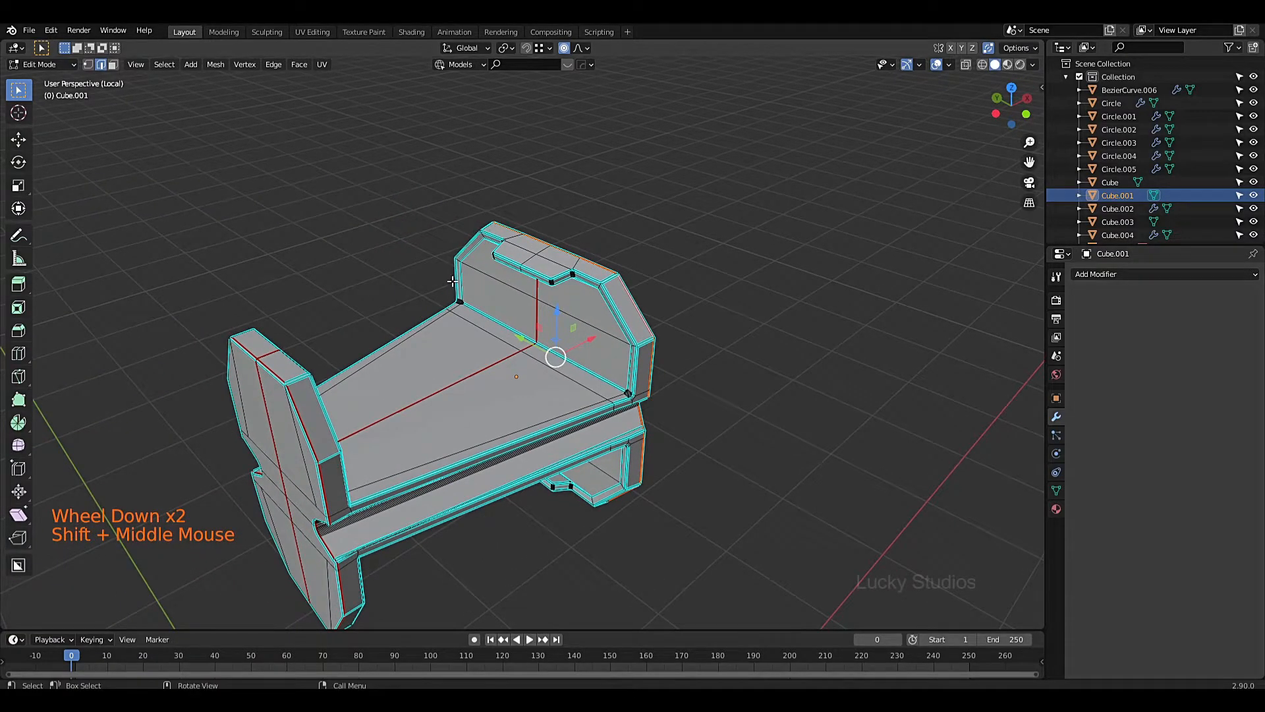
scroll(600, 287, up, 3)
middle_drag(600, 287, 615, 366)
scroll(471, 245, up, 3)
scroll(579, 309, up, 6)
alt+click(613, 299)
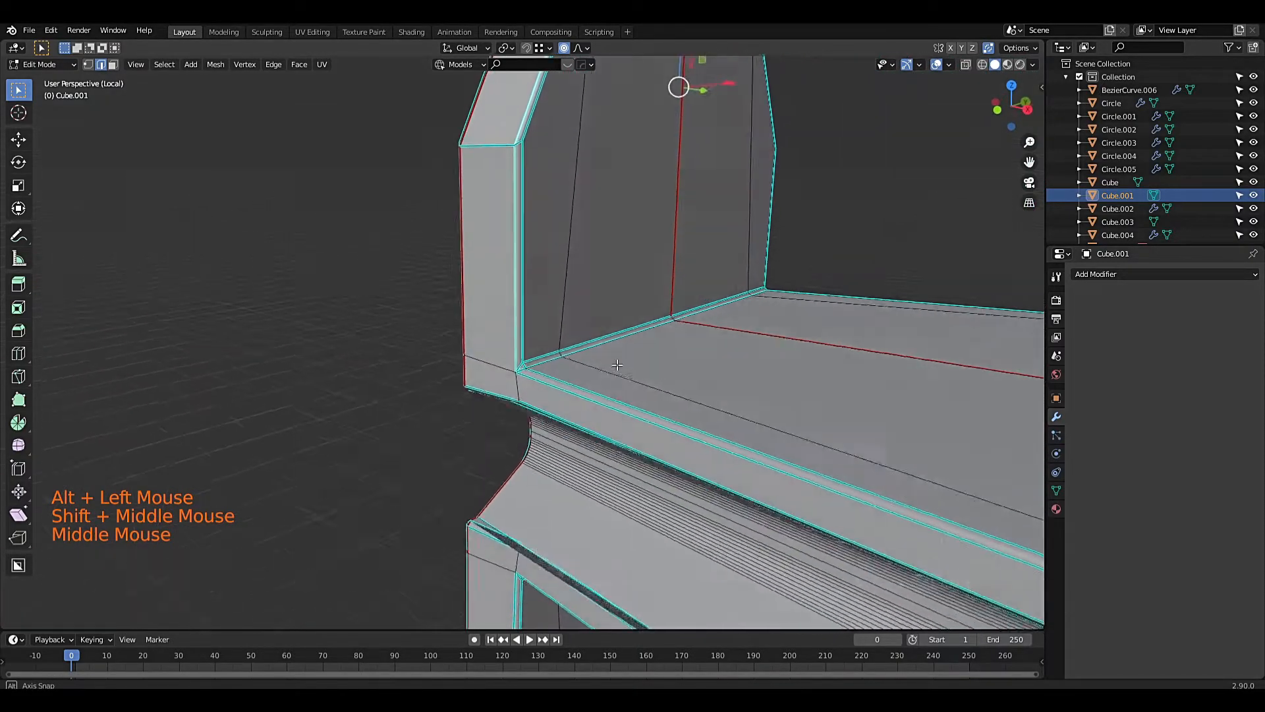
scroll(616, 366, up, 2)
alt+shift+click(545, 400)
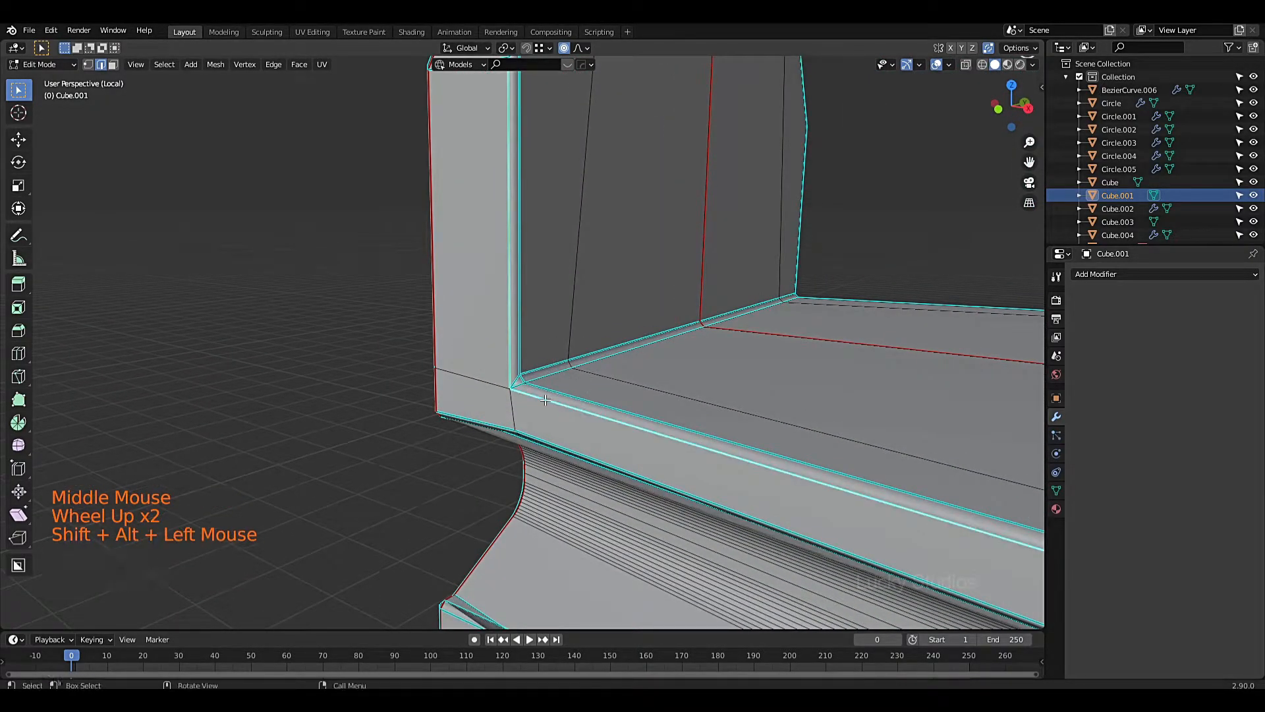
Step: Add the curved corner and the inner vertical rim edge of the larger end plate to the selection
scroll(546, 400, down, 8)
middle_drag(546, 400, 672, 389)
scroll(837, 396, up, 5)
shift+middle_drag(836, 395, 580, 358)
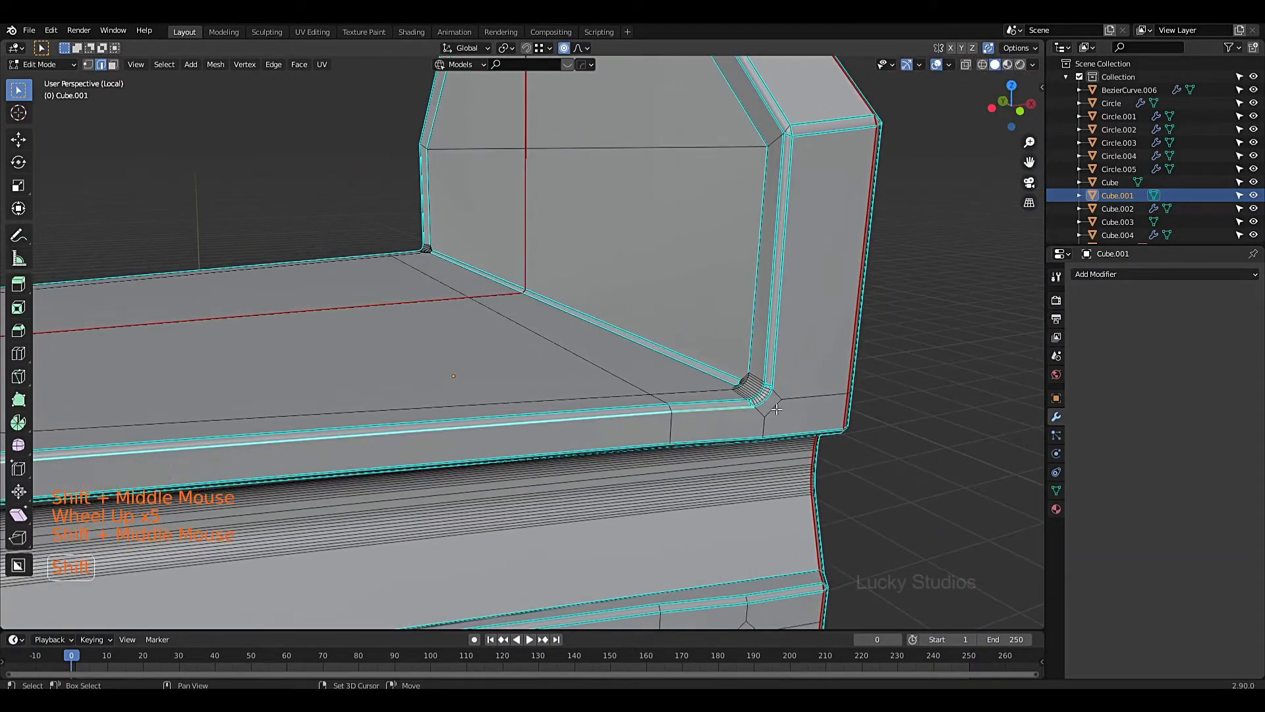
scroll(804, 413, up, 2)
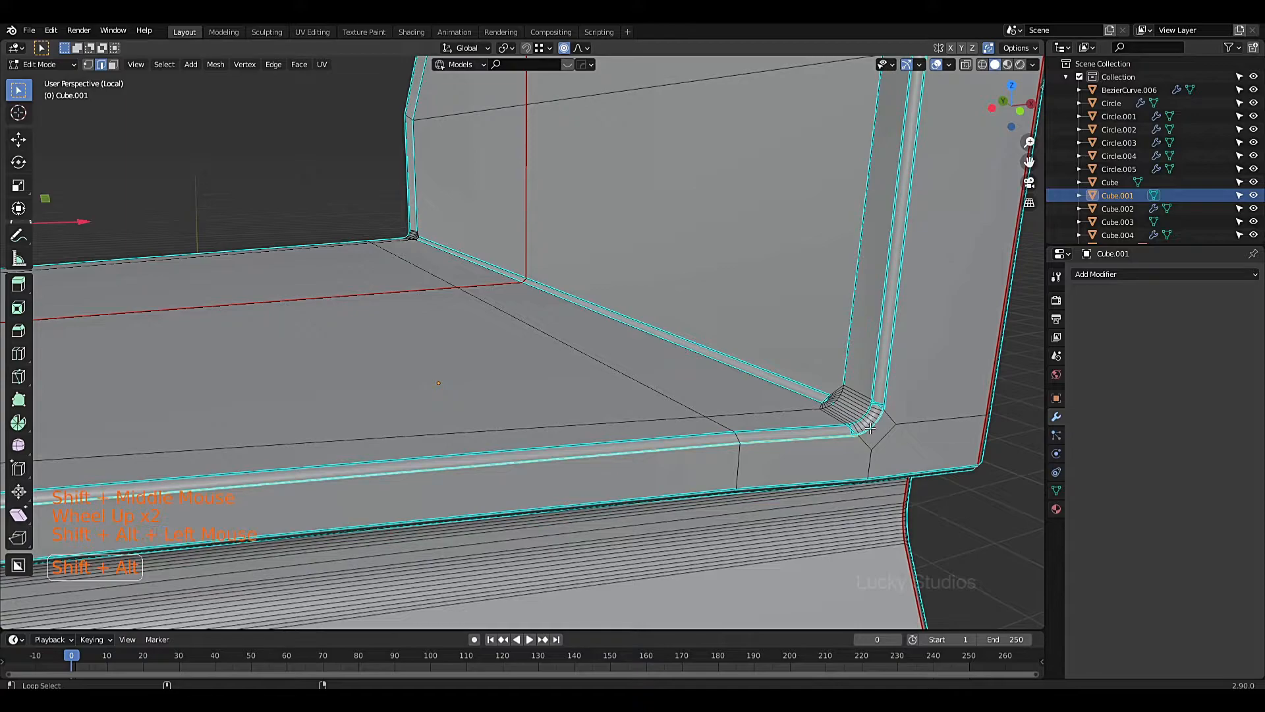
alt+shift+click(889, 370)
scroll(889, 371, down, 4)
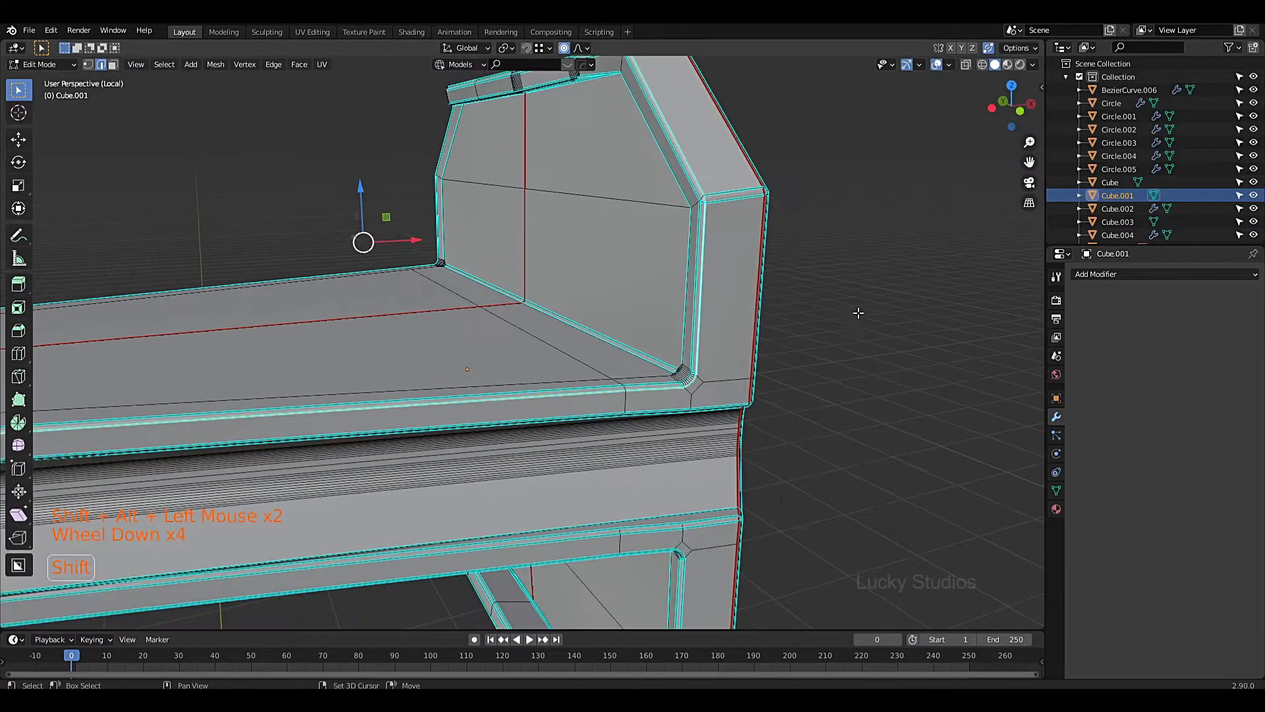
shift+middle_drag(782, 282, 832, 395)
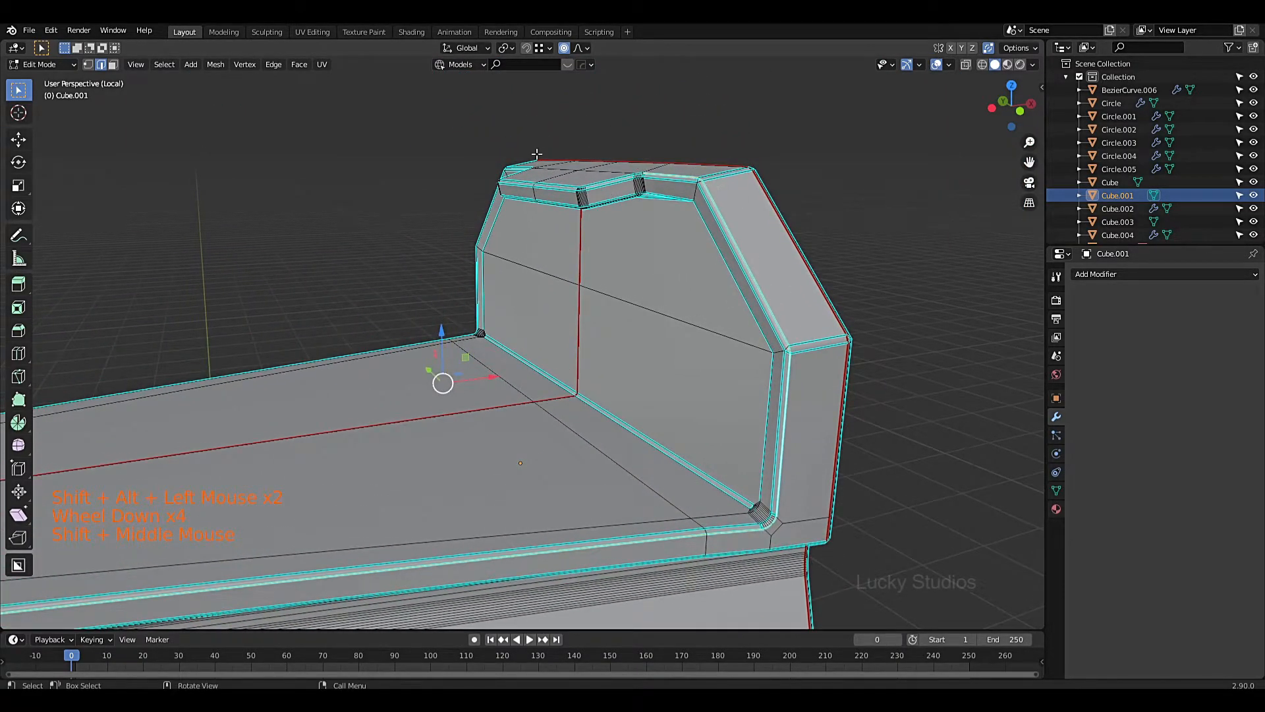
Step: Add the rim edges around the stepped lip on top of the larger end plate to the selection
scroll(540, 271, up, 3)
shift+middle_drag(541, 271, 832, 396)
scroll(832, 396, up, 4)
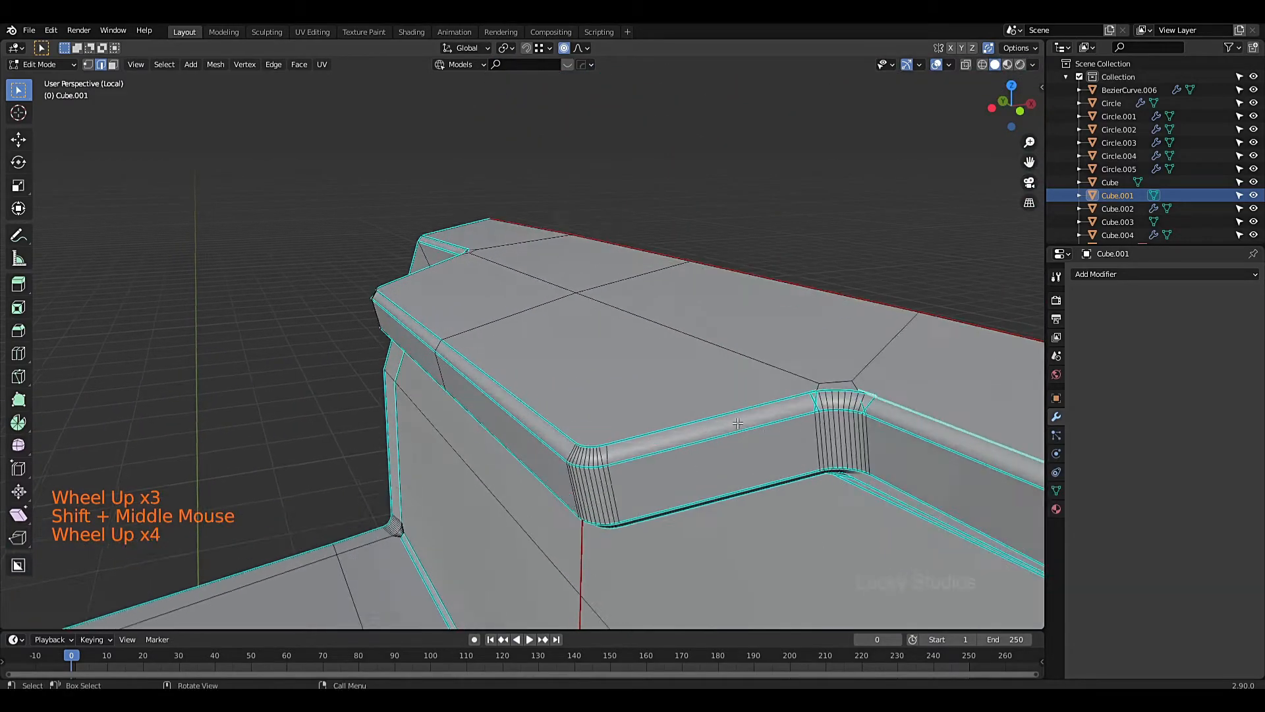
alt+shift+click(834, 390)
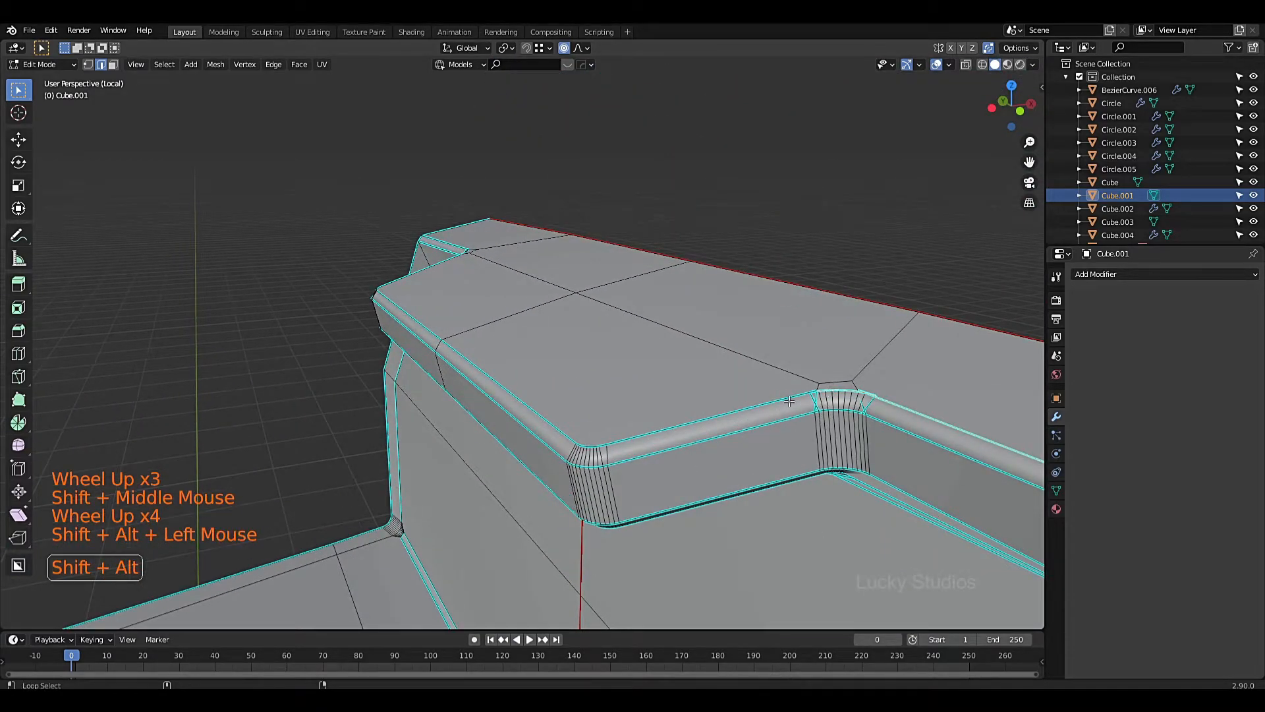
alt+shift+click(755, 405)
scroll(432, 422, down, 3)
shift+middle_drag(432, 422, 828, 496)
scroll(557, 501, up, 1)
scroll(828, 495, up, 1)
alt+shift+click(900, 475)
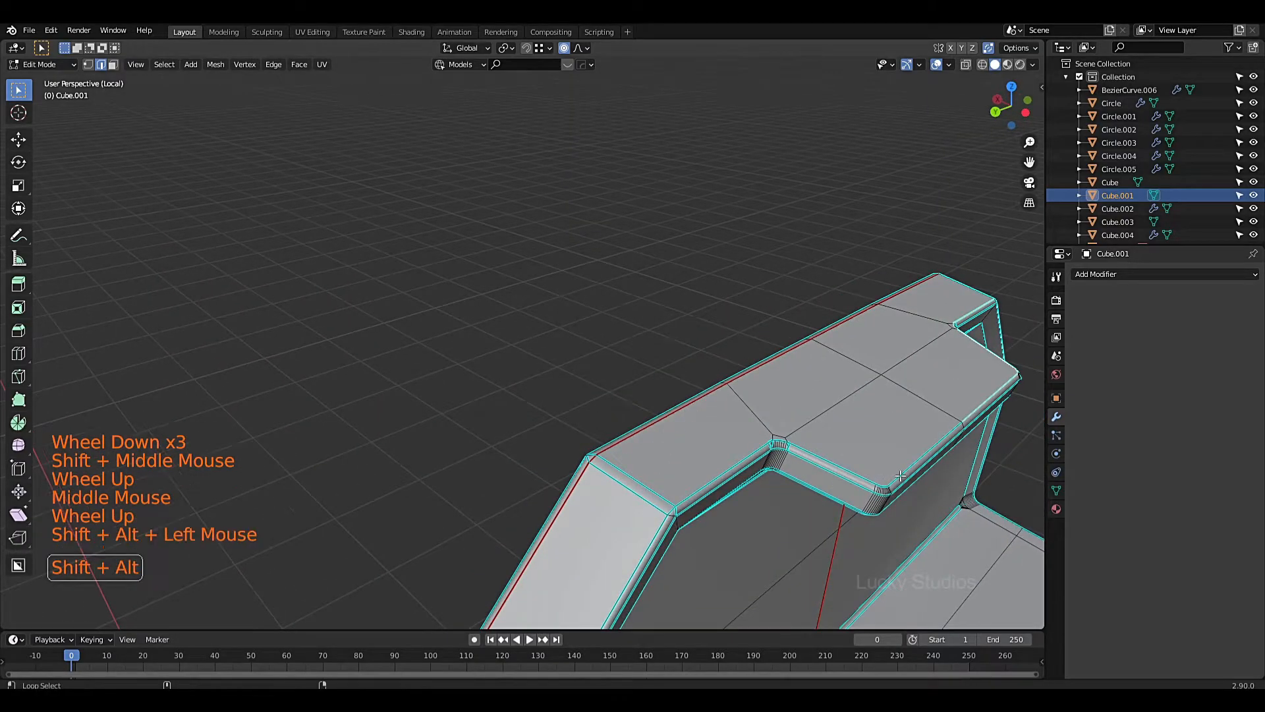
alt+shift+click(756, 453)
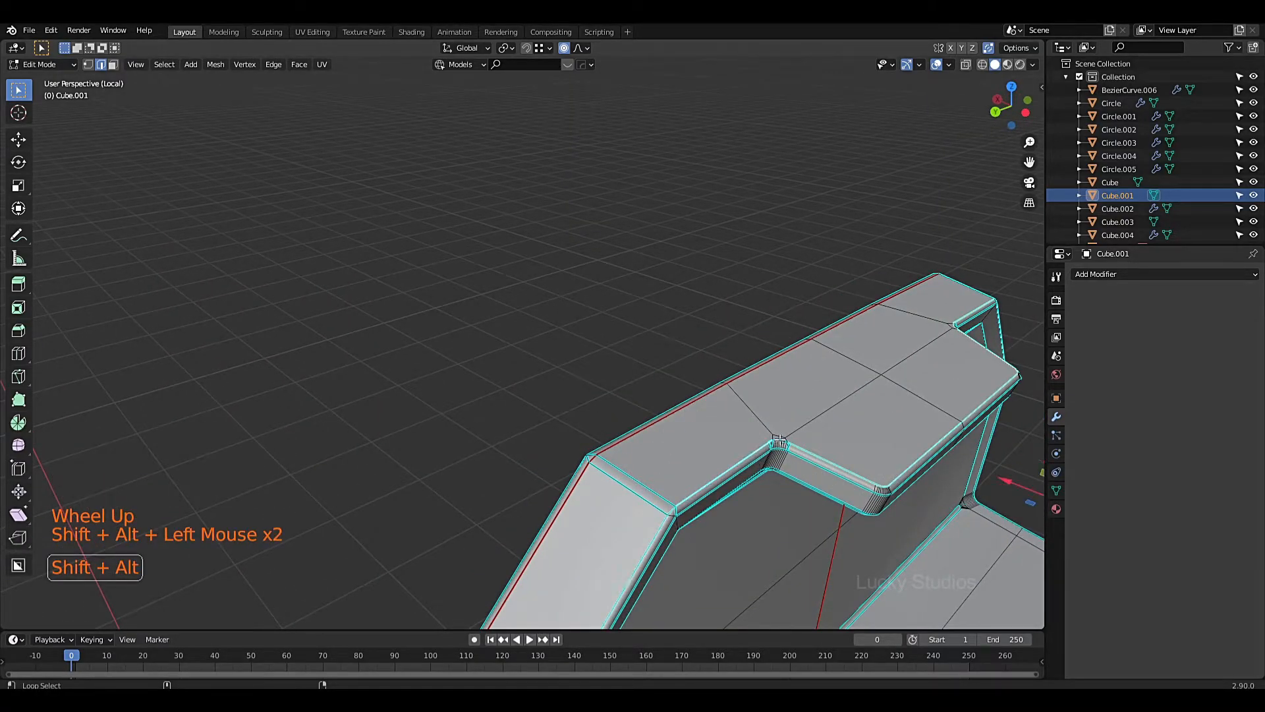
Step: Add the larger end plate's opposite curved corner and the adjoining long side edge to the selection
shift+middle_drag(757, 521, 738, 290)
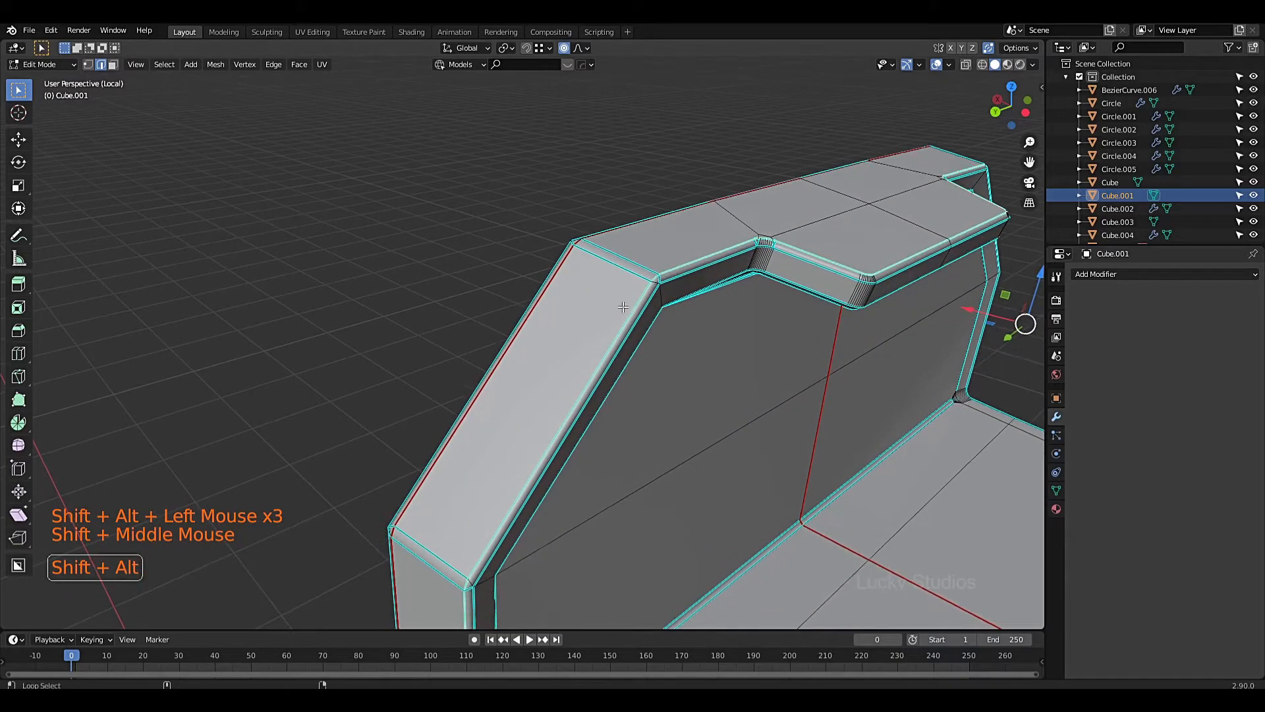
scroll(622, 453, down, 3)
shift+middle_drag(621, 454, 615, 249)
scroll(482, 310, up, 5)
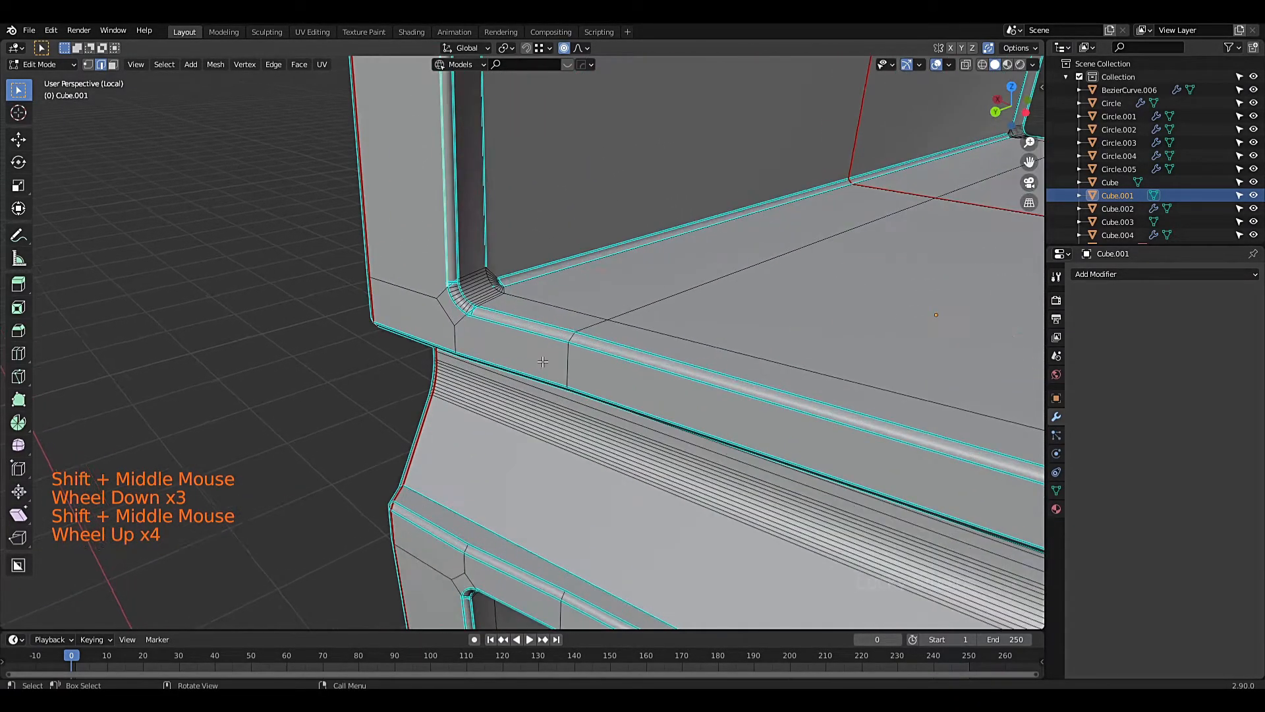
alt+shift+click(447, 302)
alt+shift+click(481, 313)
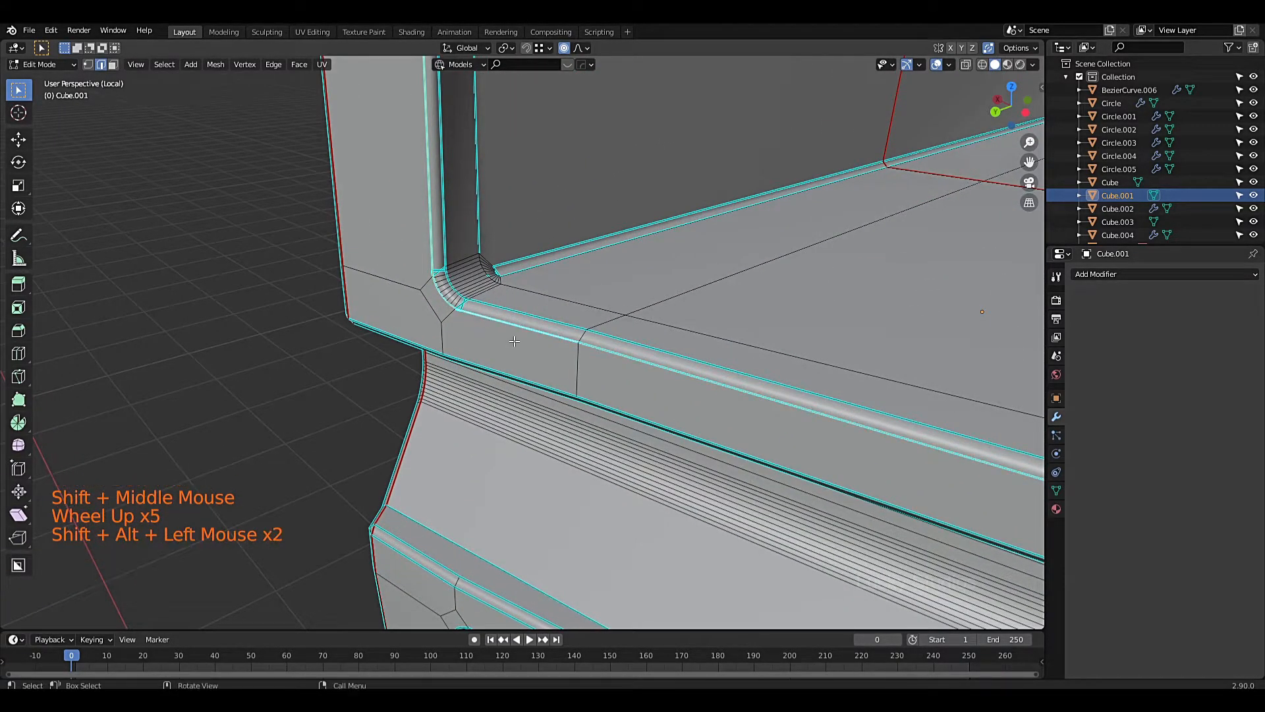
Step: Check the selected rim on the frame's opposite side and include the smaller end plate's rim edge there
scroll(481, 313, down, 6)
middle_drag(481, 313, 824, 454)
scroll(823, 455, up, 1)
shift+middle_drag(823, 455, 494, 442)
shift+middle_drag(848, 356, 780, 438)
scroll(780, 437, down, 2)
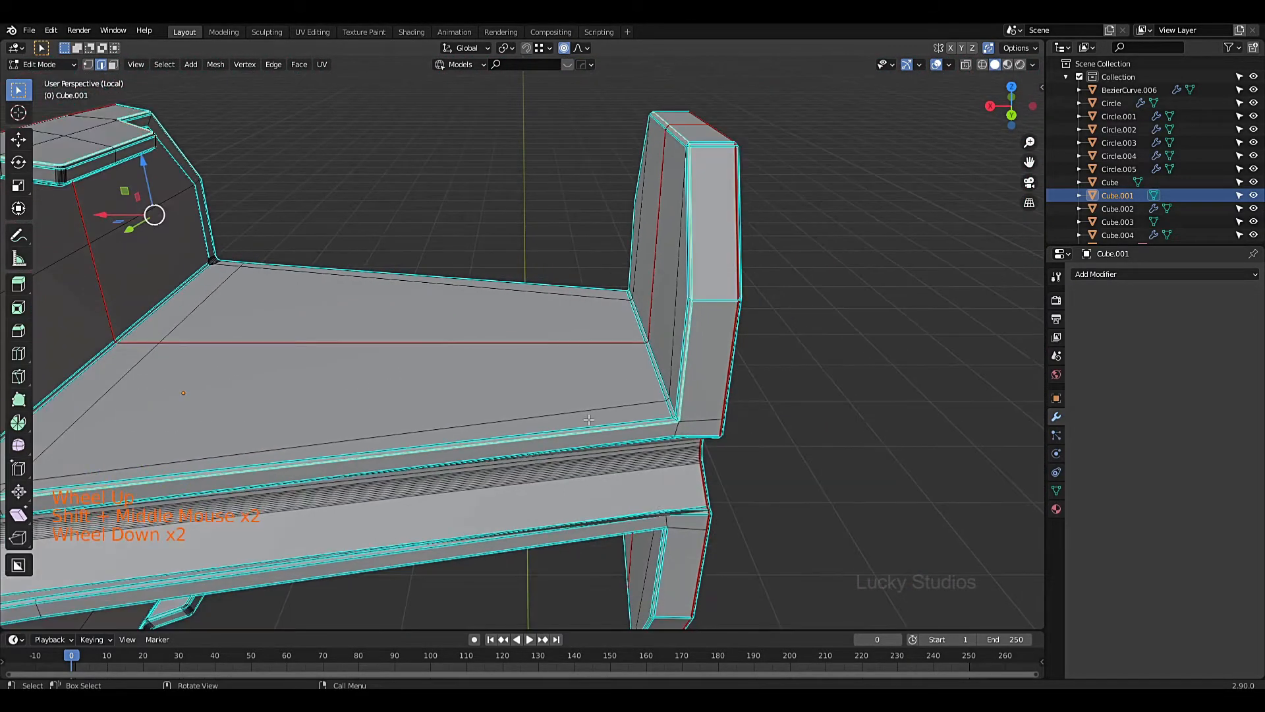
alt+click(707, 322)
Step: Add the inner rim edges of the smaller end plate's lower half and its adjoining side edges to the selection
shift+middle_drag(632, 463, 789, 168)
scroll(537, 344, up, 1)
middle_drag(537, 344, 692, 342)
scroll(725, 448, up, 4)
alt+shift+click(736, 436)
alt+shift+click(685, 299)
scroll(686, 310, down, 2)
middle_drag(692, 461, 877, 593)
alt+shift+click(823, 161)
Step: Extend the selection along the rim edges of the frame's lower half
scroll(902, 390, down, 5)
shift+middle_drag(903, 391, 712, 343)
shift+middle_drag(711, 343, 534, 231)
scroll(533, 230, up, 3)
shift+middle_drag(534, 230, 543, 156)
alt+shift+click(543, 156)
alt+shift+click(537, 156)
Step: Add the corner and stepped-lip rim edges on the underside of the larger end plate to the selection
middle_drag(375, 590, 626, 360)
scroll(531, 469, up, 5)
shift+middle_drag(390, 528, 357, 389)
alt+shift+click(357, 390)
alt+shift+click(470, 445)
scroll(470, 445, down, 3)
shift+middle_drag(472, 444, 494, 462)
middle_drag(494, 461, 633, 313)
scroll(522, 481, up, 4)
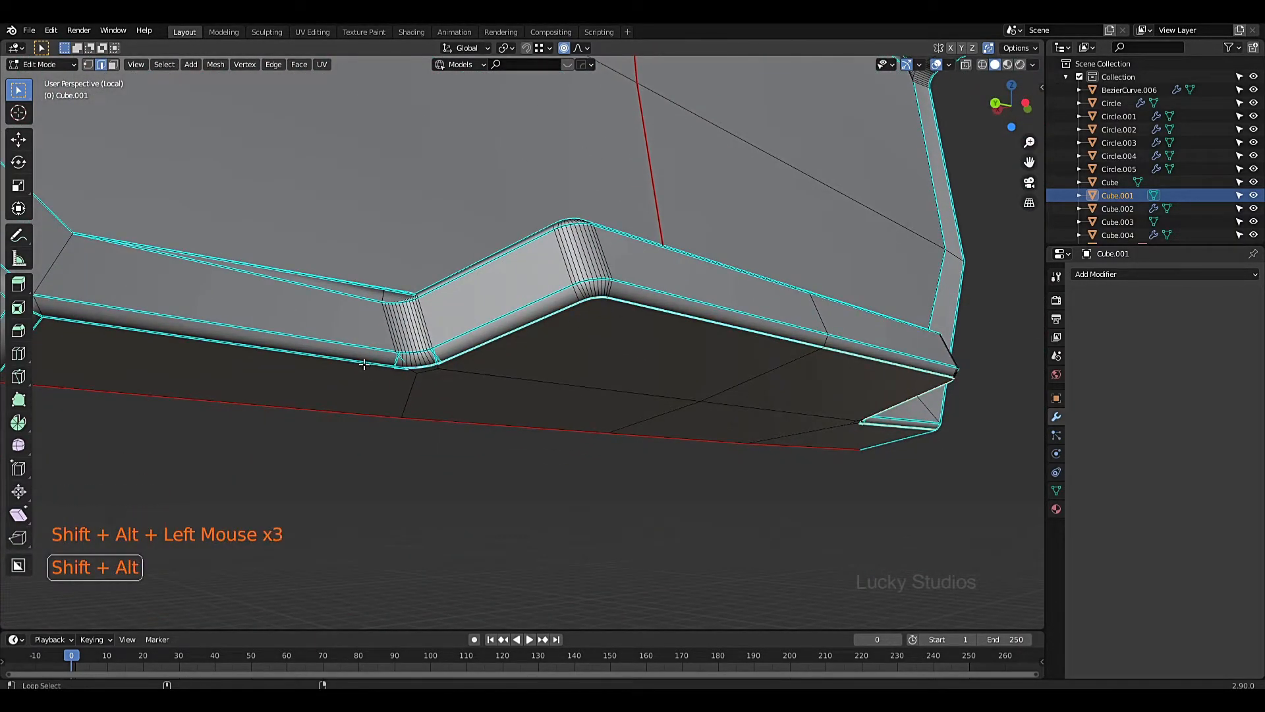
alt+shift+click(364, 364)
Step: Add the last lower rim edge and mark all the selected inner rim edges as a seam
scroll(364, 364, down, 3)
shift+middle_drag(250, 237, 352, 372)
scroll(353, 373, down, 4)
shift+middle_drag(276, 283, 330, 370)
scroll(330, 371, up, 4)
shift+middle_drag(277, 192, 462, 401)
alt+shift+click(283, 335)
alt+shift+scroll(283, 336, down, 1)
scroll(284, 335, down, 3)
shift+middle_drag(461, 402, 384, 429)
key(q)
Step: Inspect the marked seams around the whole frame piece, leaving and re-entering Edit Mode
scroll(389, 429, down, 1)
scroll(375, 389, up, 3)
scroll(379, 402, down, 6)
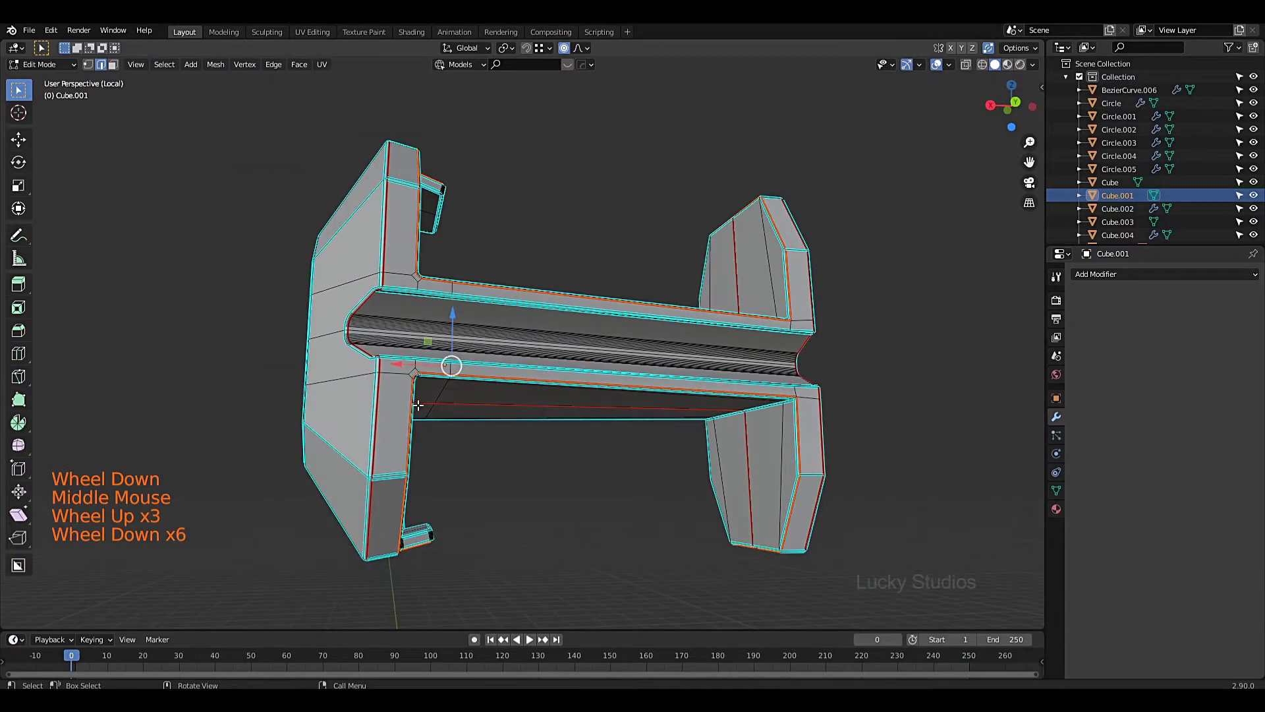
scroll(415, 406, up, 2)
key(Tab)
scroll(430, 403, down, 2)
key(Tab)
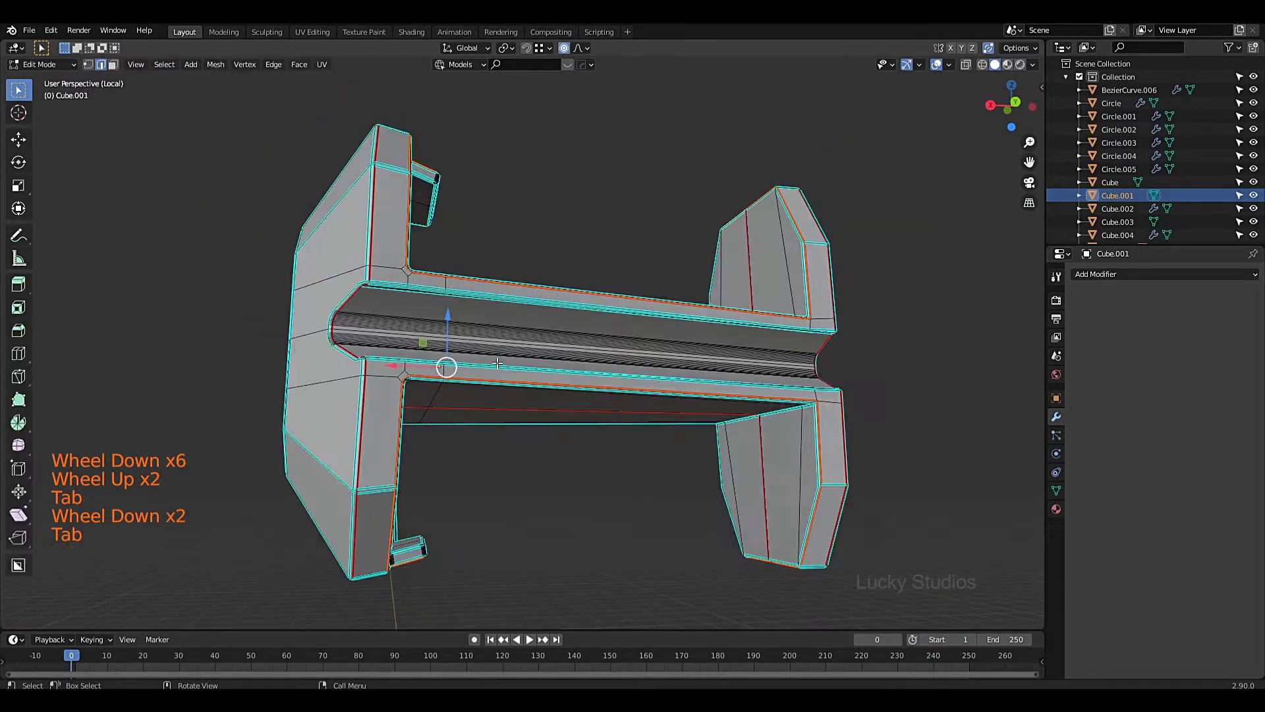
Step: Split the 3D viewport vertically into two side-by-side areas
scroll(497, 363, down, 2)
middle_drag(497, 364, 548, 367)
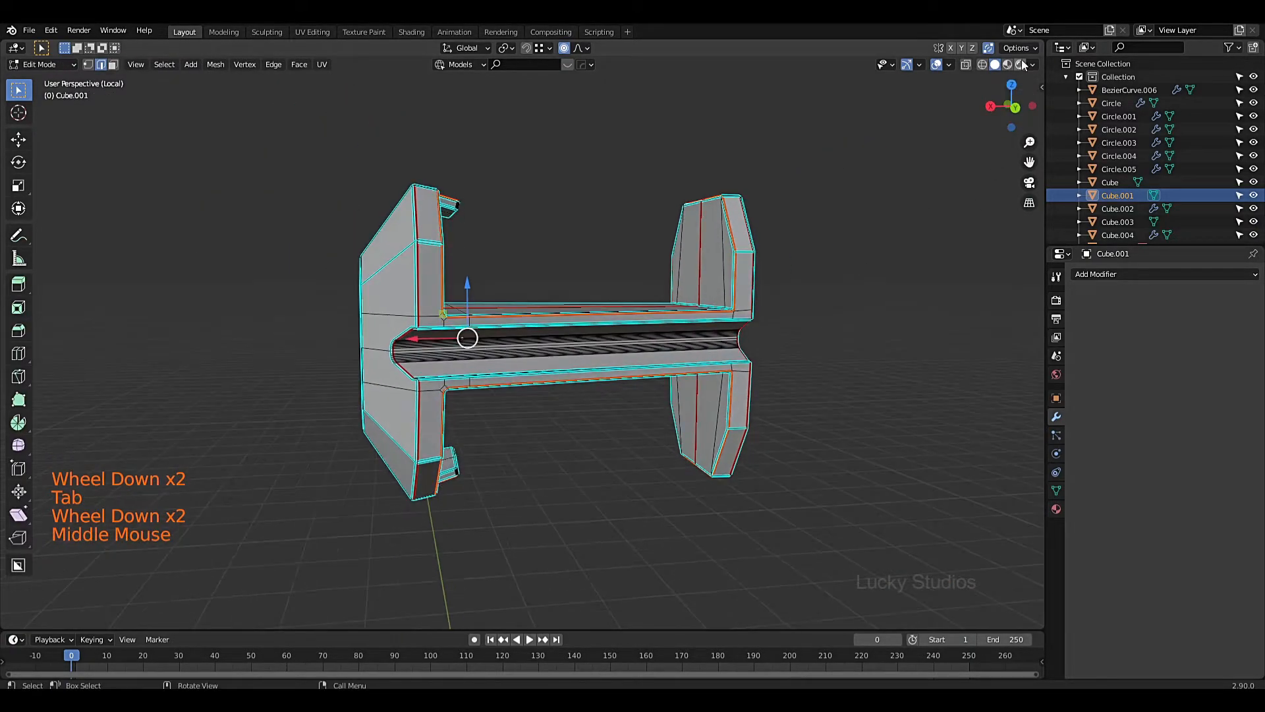
click(1040, 42)
drag(1032, 44, 509, 98)
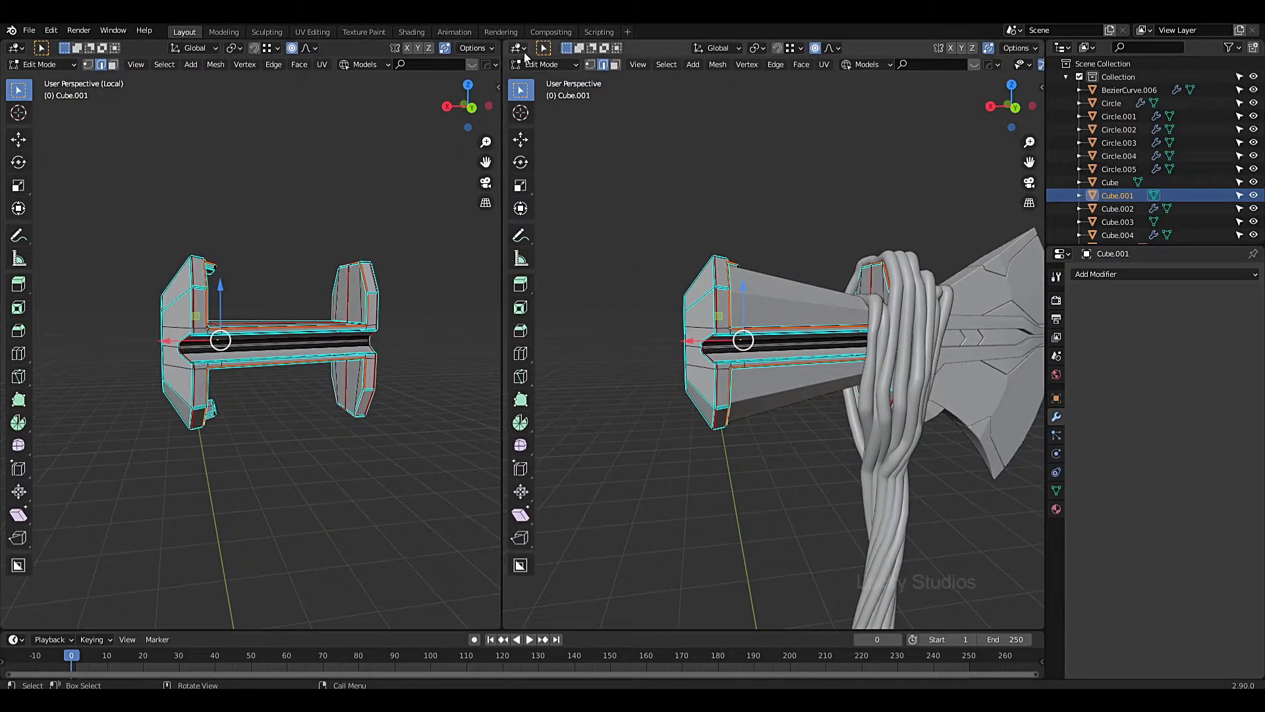
Step: Turn the second area into a UV Editor and select the whole frame mesh in Edit Mode
click(518, 47)
click(544, 126)
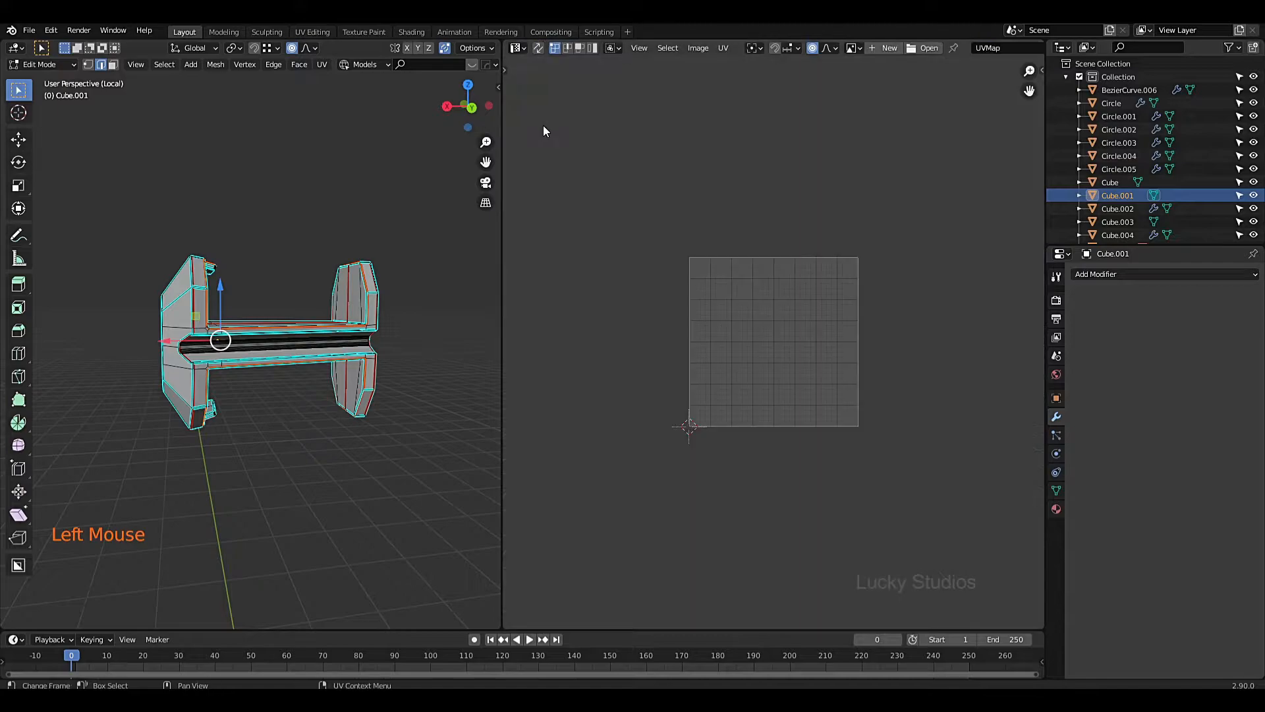
scroll(252, 351, up, 1)
key(a)
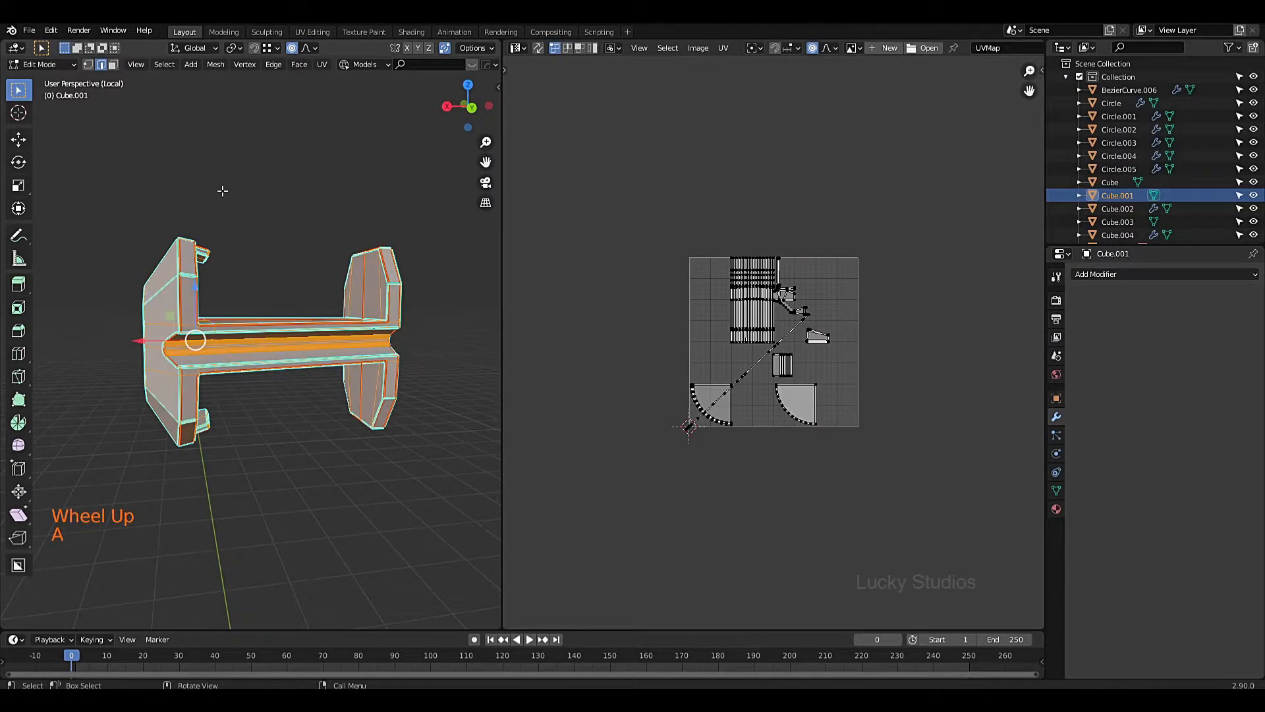
Step: Select all of the frame piece's UVs and unwrap them along the marked seams
scroll(411, 398, down, 1)
scroll(411, 397, up, 1)
click(725, 311)
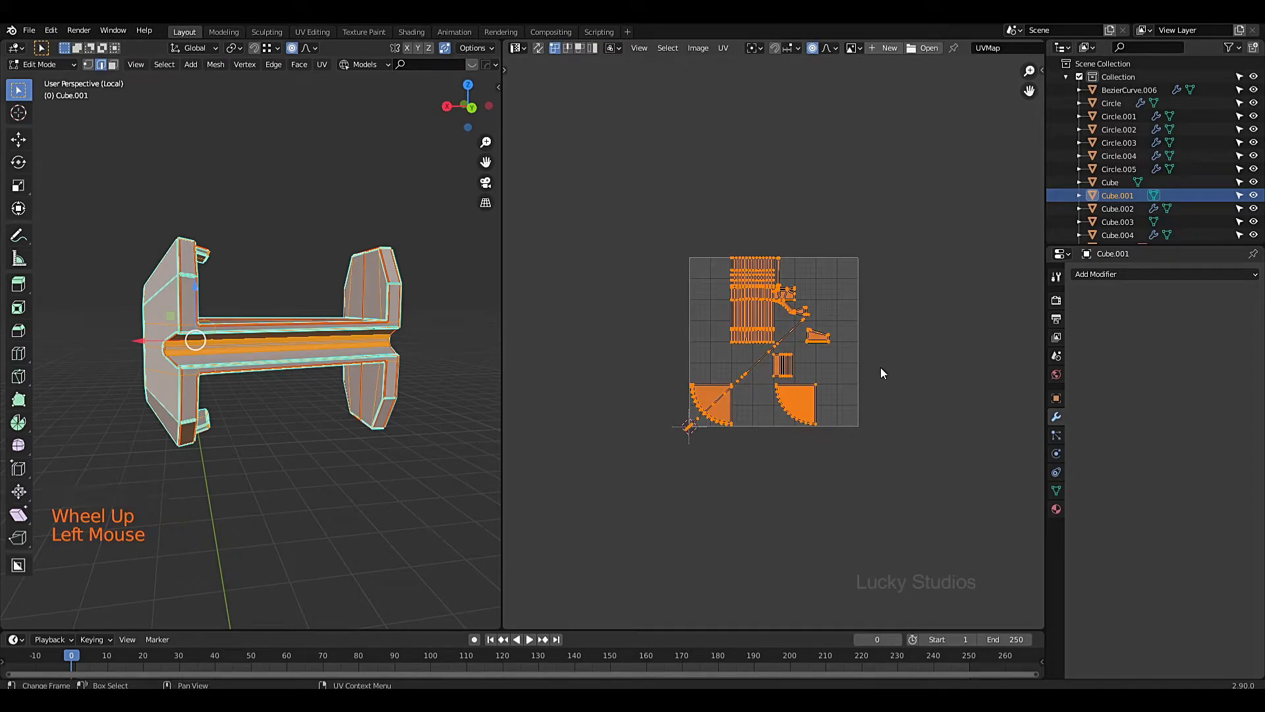
key(u)
click(916, 352)
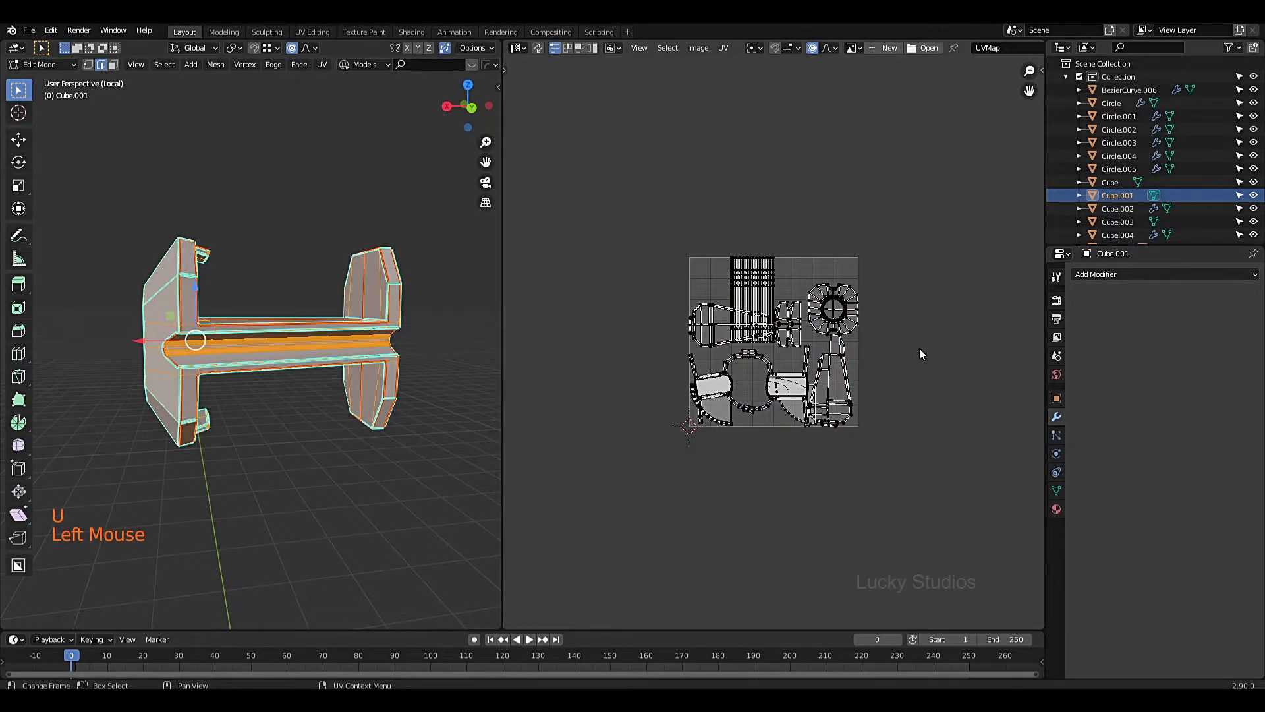
Step: Average the scale of all the frame's UV islands and unwrap the selected UVs again
drag(682, 208, 908, 471)
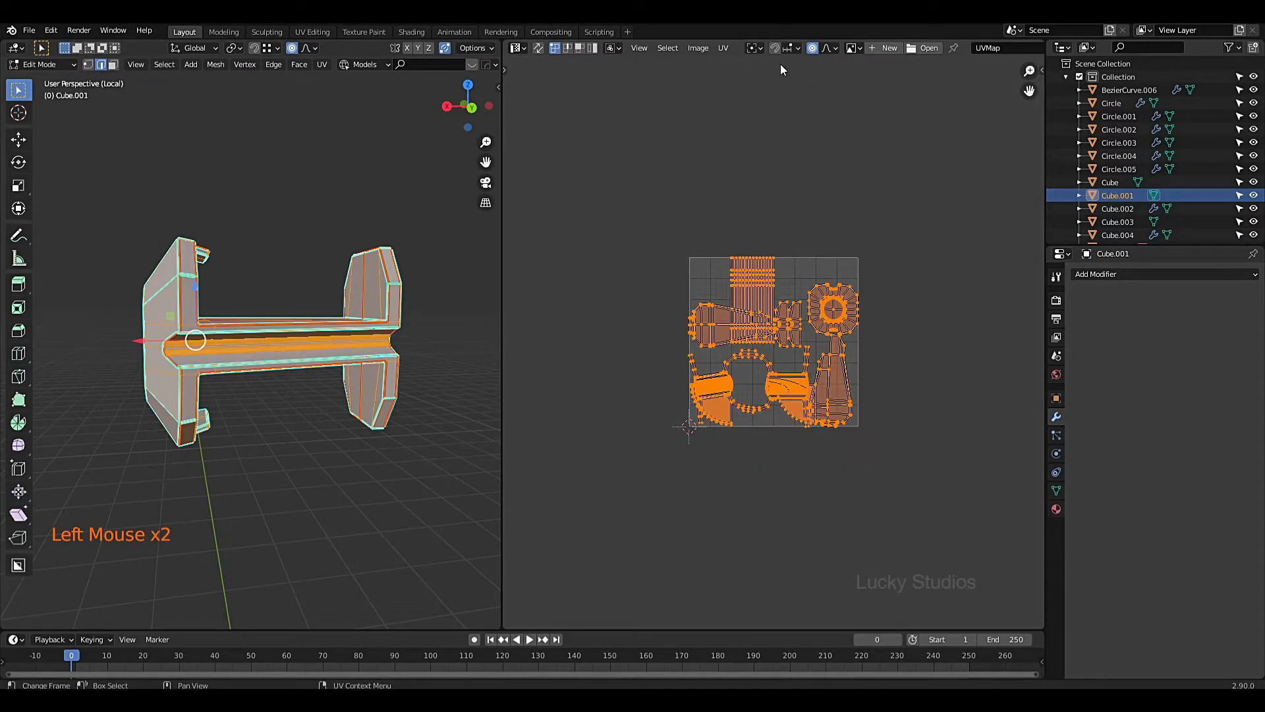
click(724, 49)
click(778, 289)
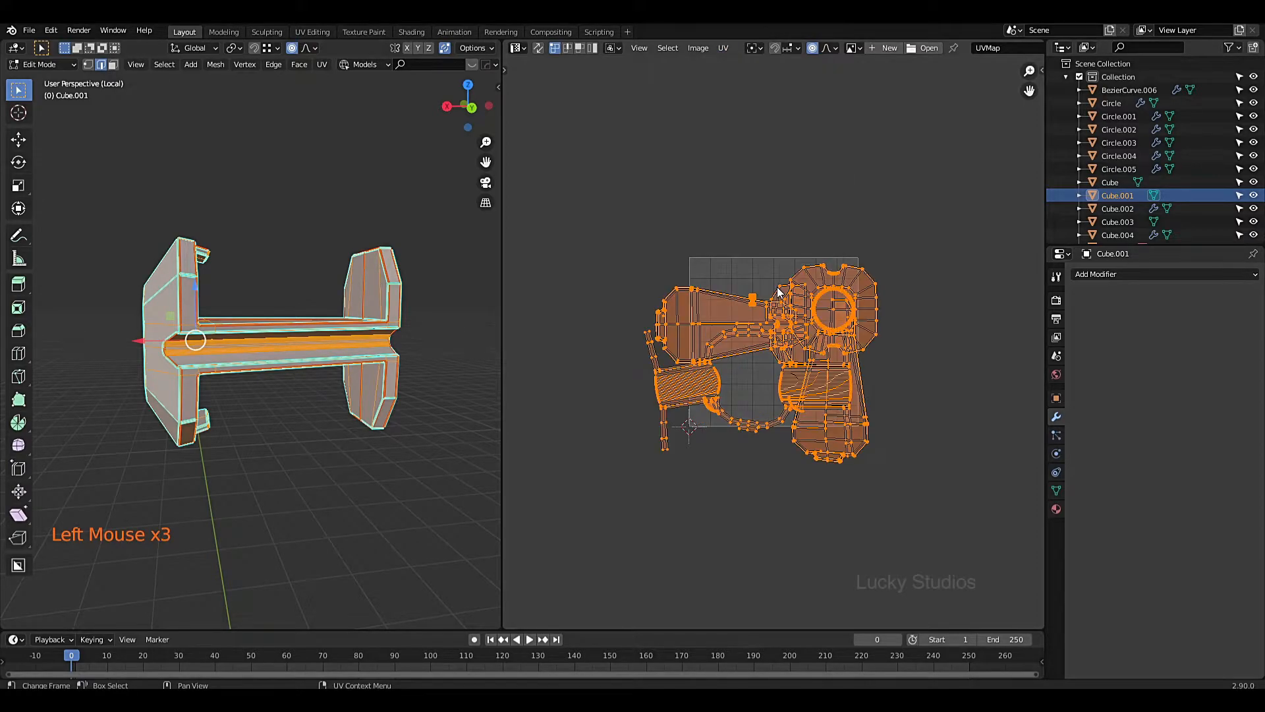
key(u)
click(930, 330)
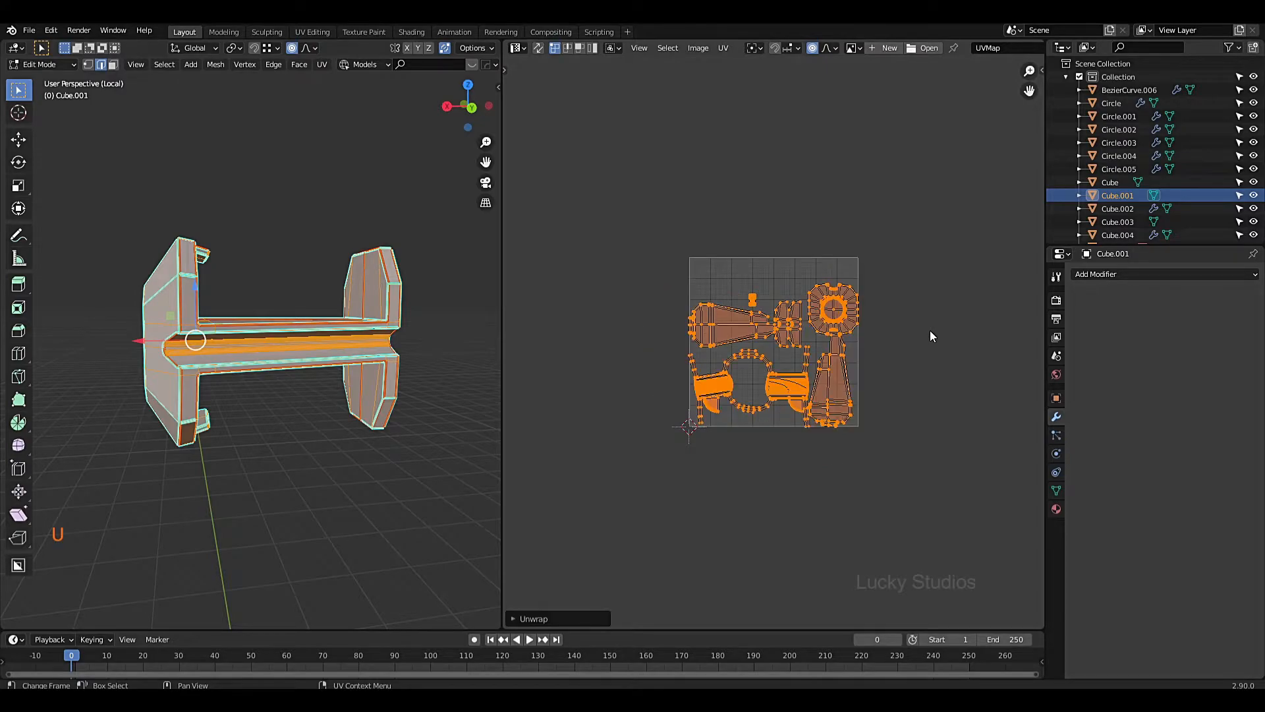
Step: Select the complete quarter-circle UV island below the left curved strip patch by growing a partial selection of its arc
click(938, 367)
scroll(942, 370, up, 1)
scroll(942, 370, up, 3)
shift+middle_drag(824, 413, 852, 128)
scroll(785, 319, up, 2)
scroll(786, 319, down, 1)
shift+scroll(785, 319, down, 1)
scroll(884, 245, up, 1)
drag(901, 248, 894, 202)
drag(630, 246, 568, 196)
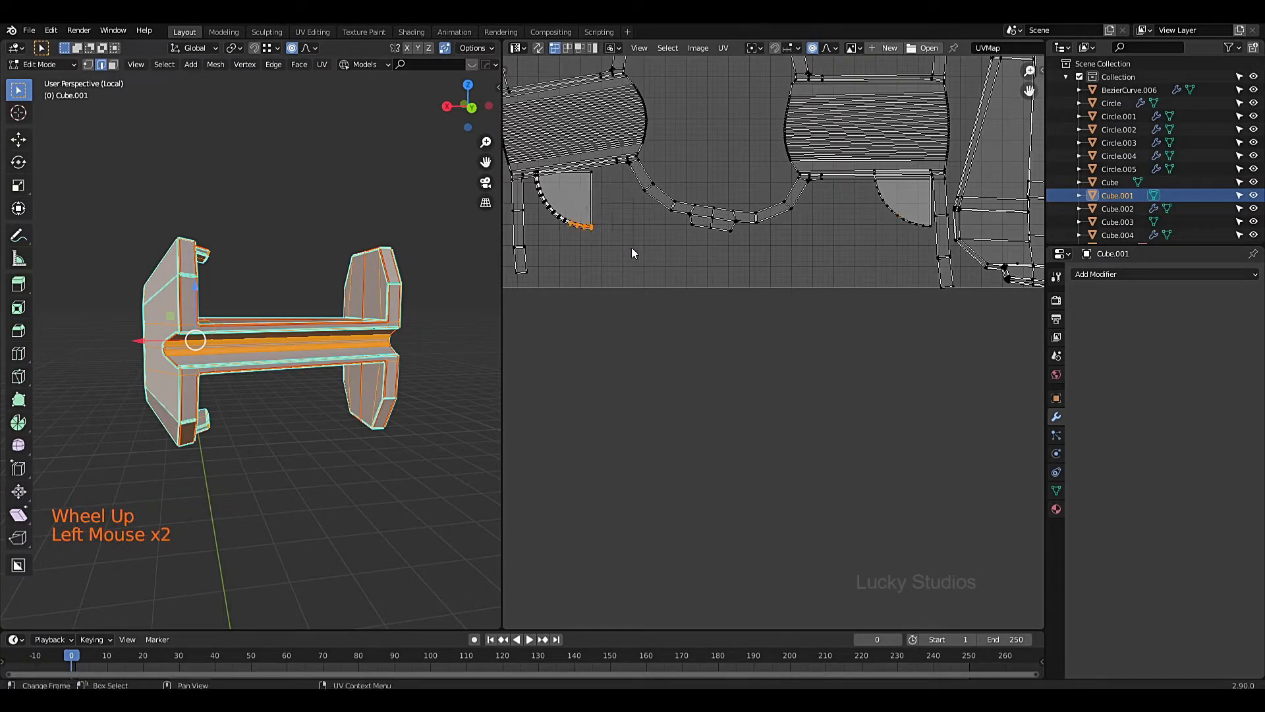
drag(627, 247, 551, 189)
key(ctrl+KP_Add)
key(ctrl+KP_Add)
key(ctrl+KP_Add)
key(ctrl+KP_Add)
key(ctrl+KP_Add)
key(ctrl+KP_Add)
key(ctrl+KP_Add)
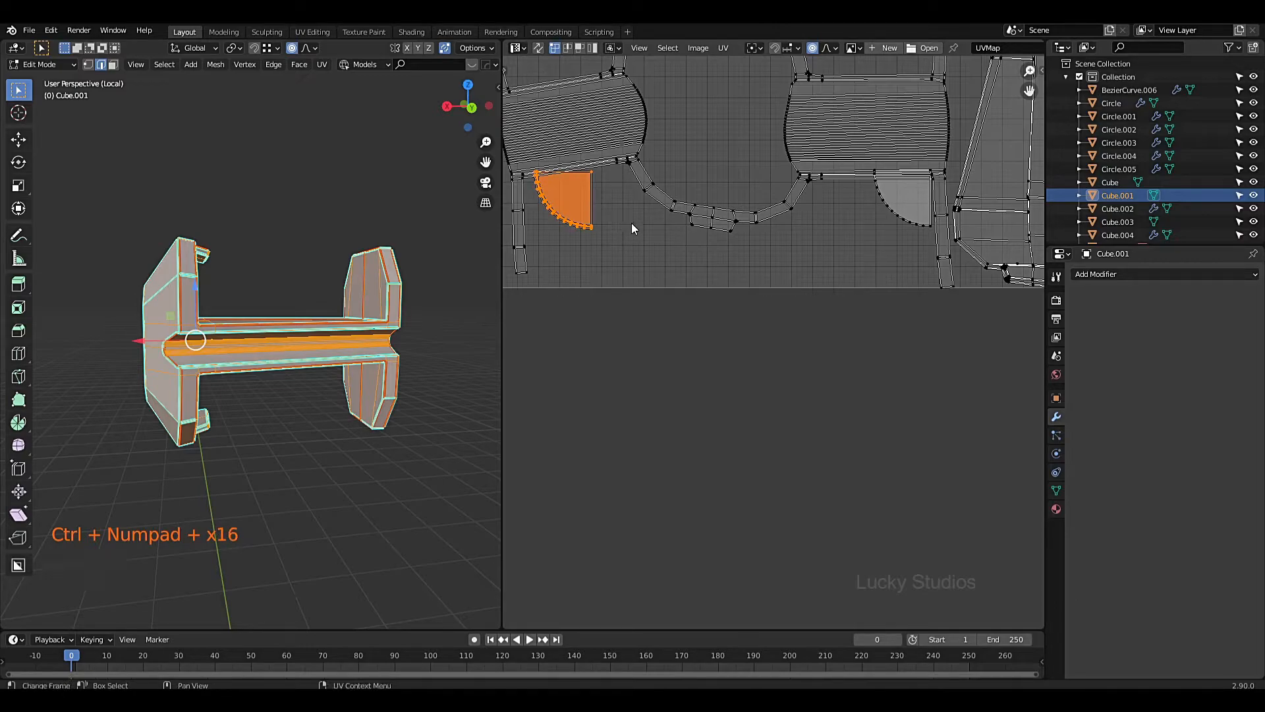
Step: Turn off proportional editing for UVs and move the selected quarter-circle island about 0.08 down, clear of the strip patch
key(g)
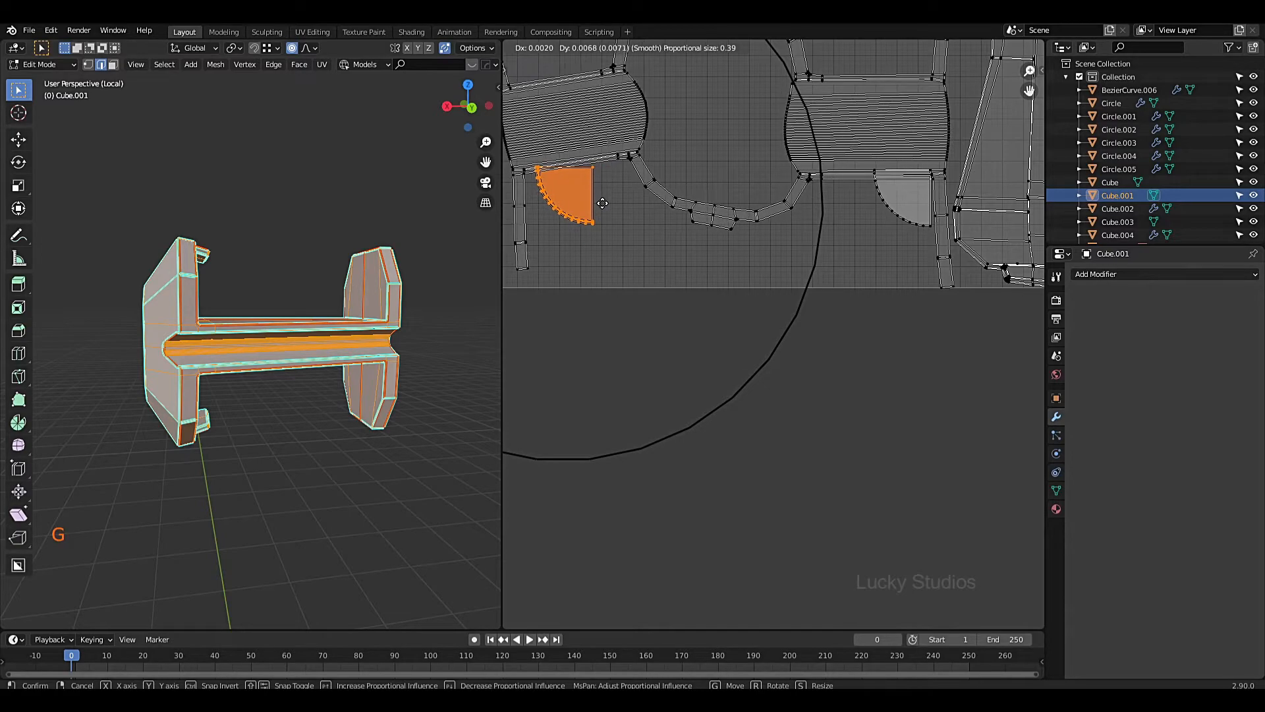
click(602, 205)
shift+middle_drag(643, 219, 734, 350)
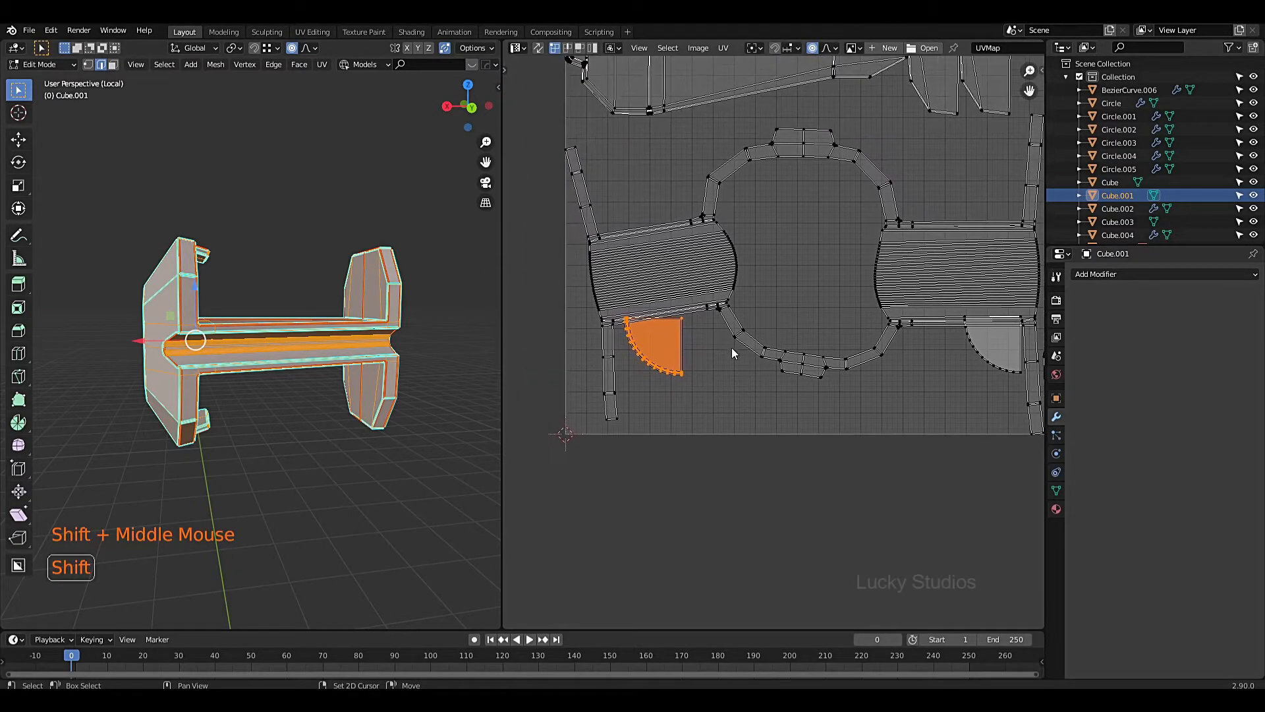
click(812, 48)
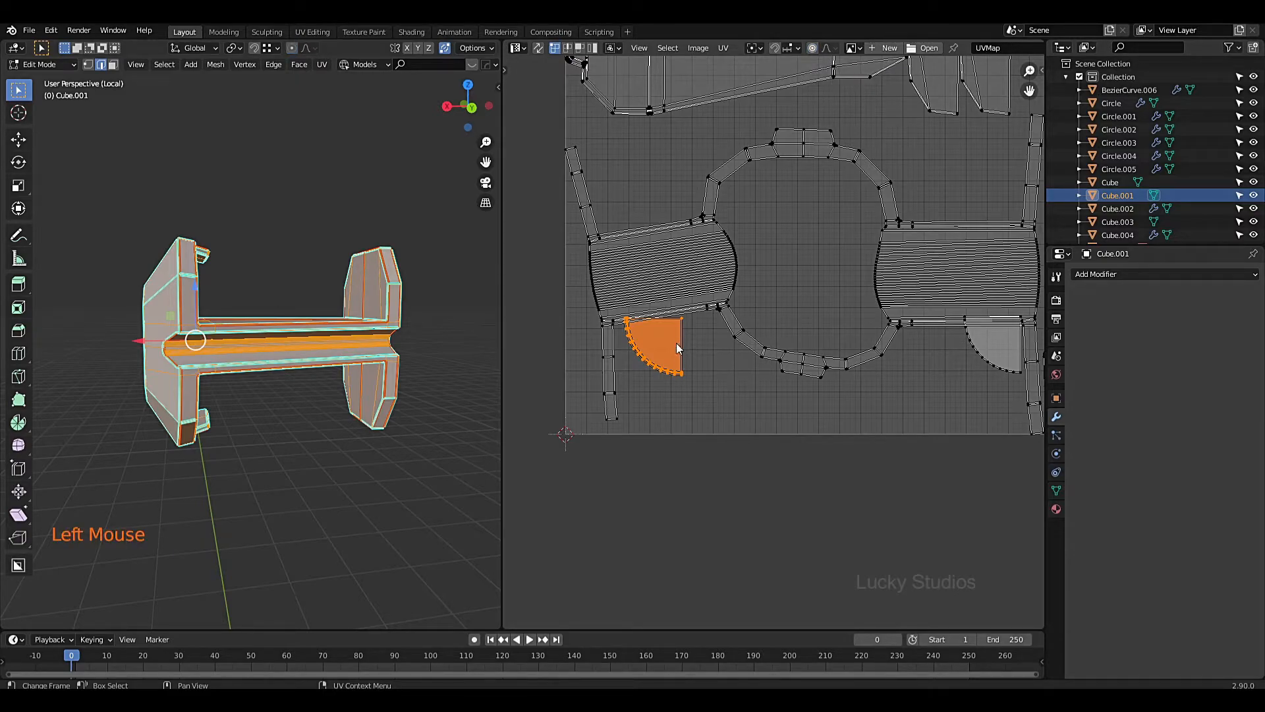
key(g)
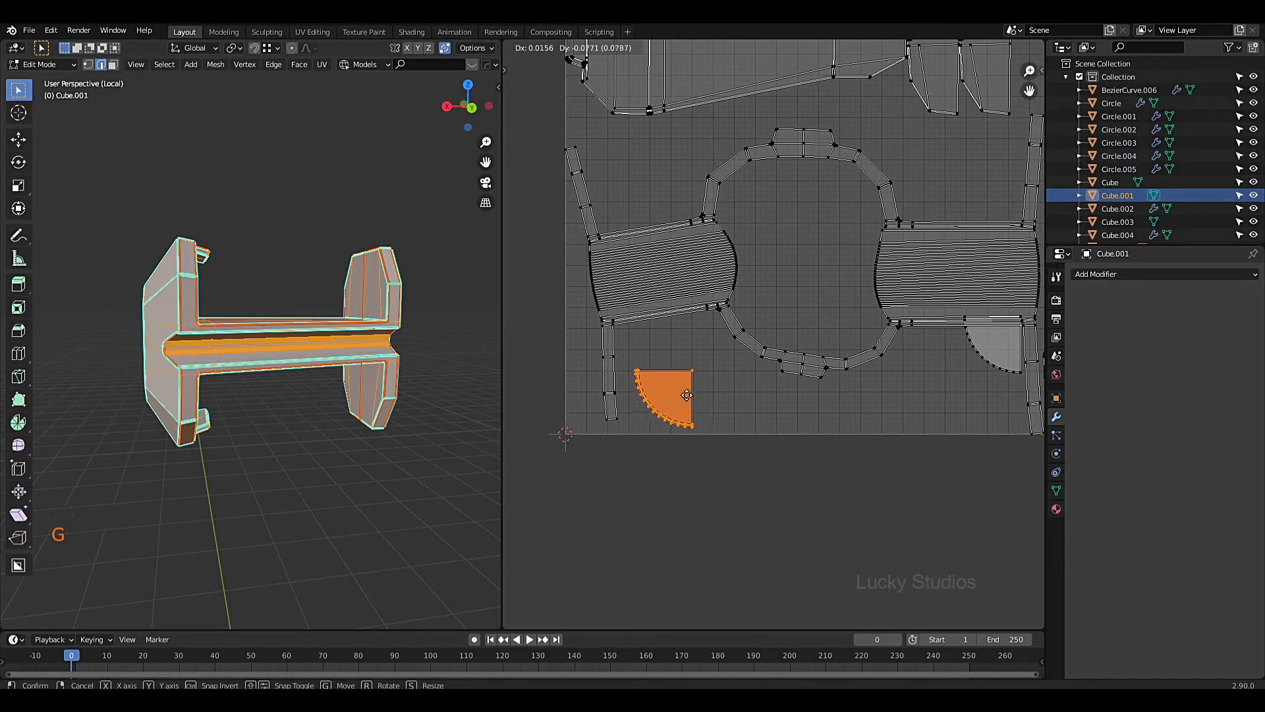
click(689, 398)
Step: Select the whole second quarter-circle island by growing the selection and move it about 0.1 down and left, clear of its neighbours
click(995, 346)
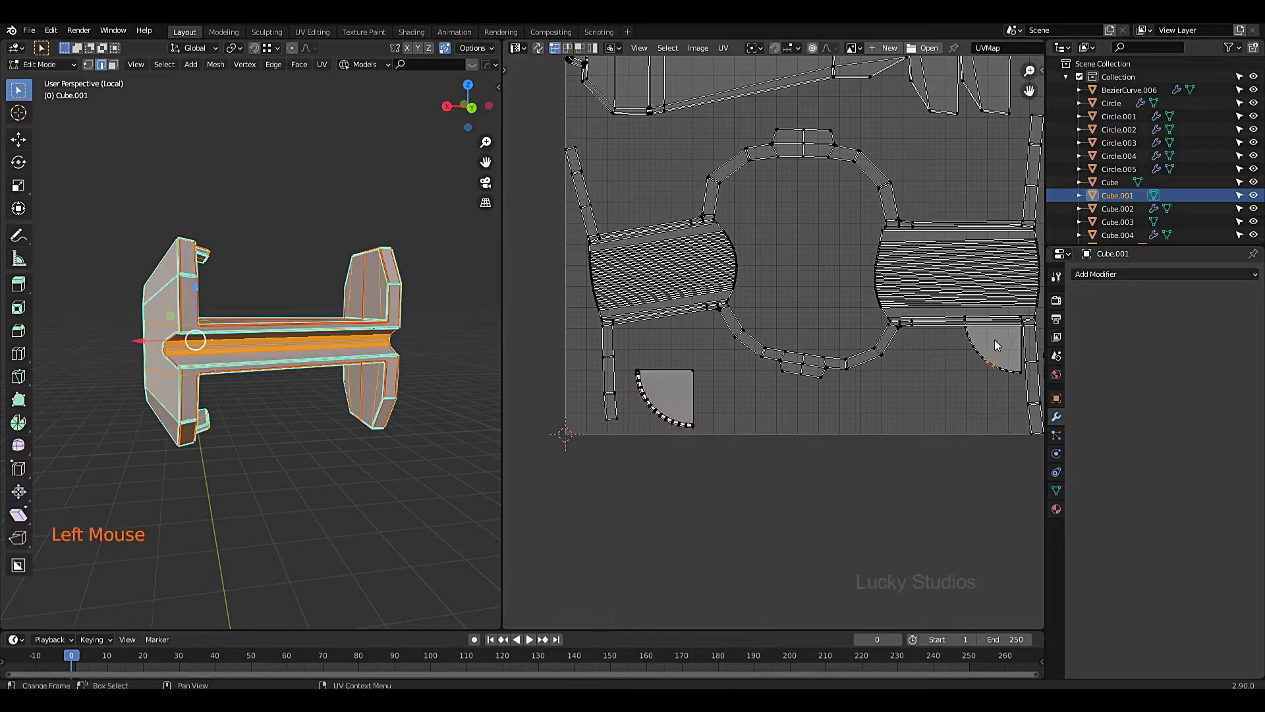
key(ctrl+KP_Add)
key(ctrl+KP_Add)
key(ctrl+KP_Add)
key(ctrl+KP_Add)
key(ctrl+KP_Add)
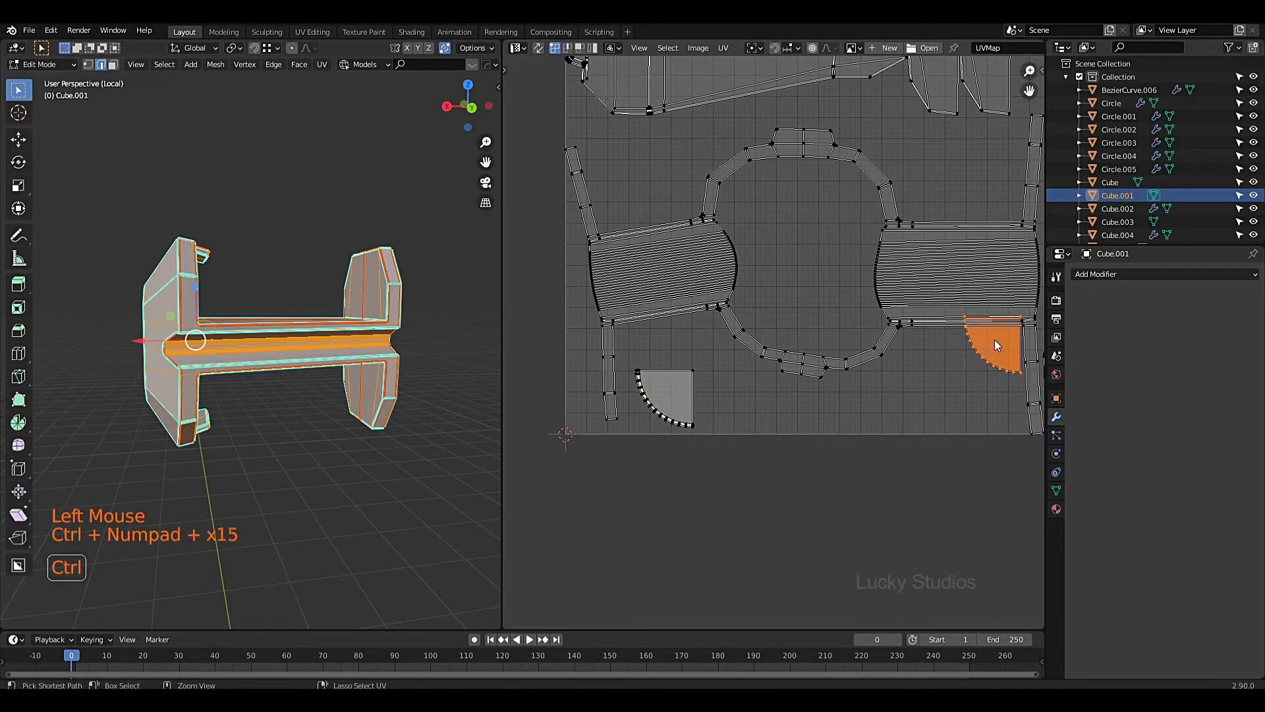
key(ctrl+KP_Add)
key(ctrl+KP_Add)
key(ctrl+KP_Add)
key(g)
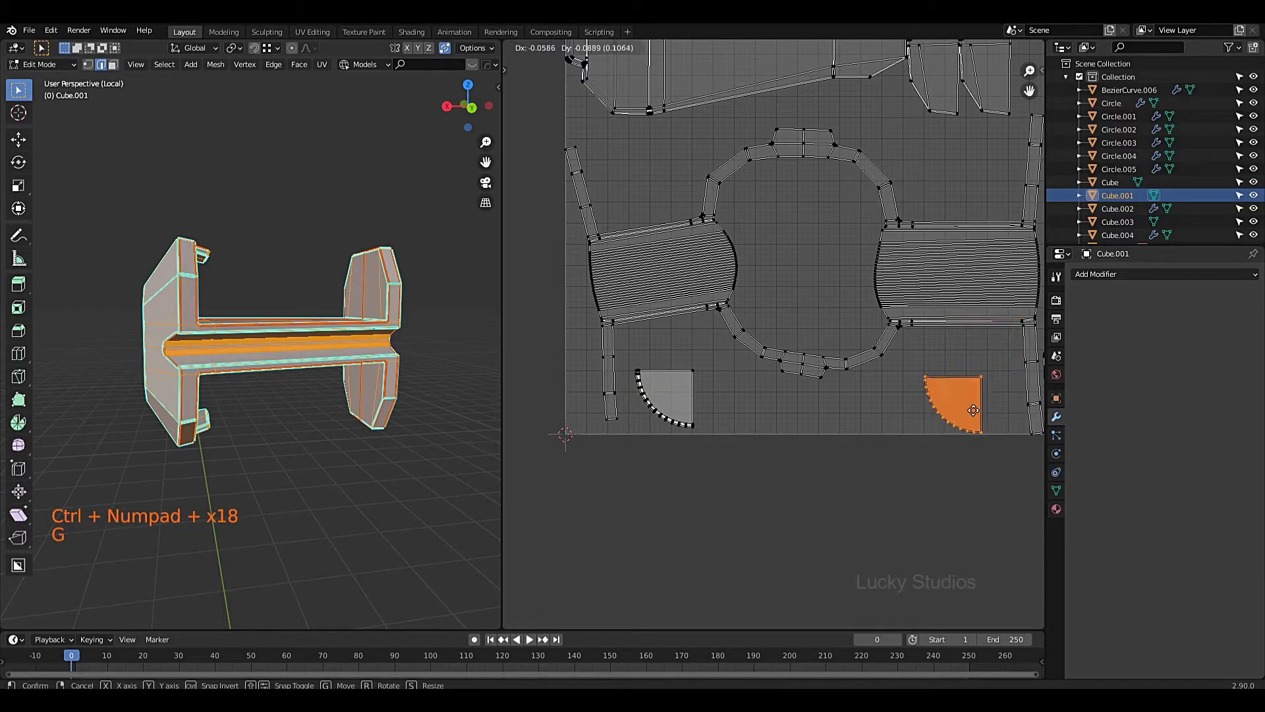
click(967, 406)
Step: Examine the frame's complete UV layout for overlapping islands and the spacing between them
scroll(928, 306, down, 4)
scroll(925, 301, up, 2)
scroll(924, 301, up, 2)
shift+middle_drag(925, 301, 873, 330)
scroll(841, 263, down, 3)
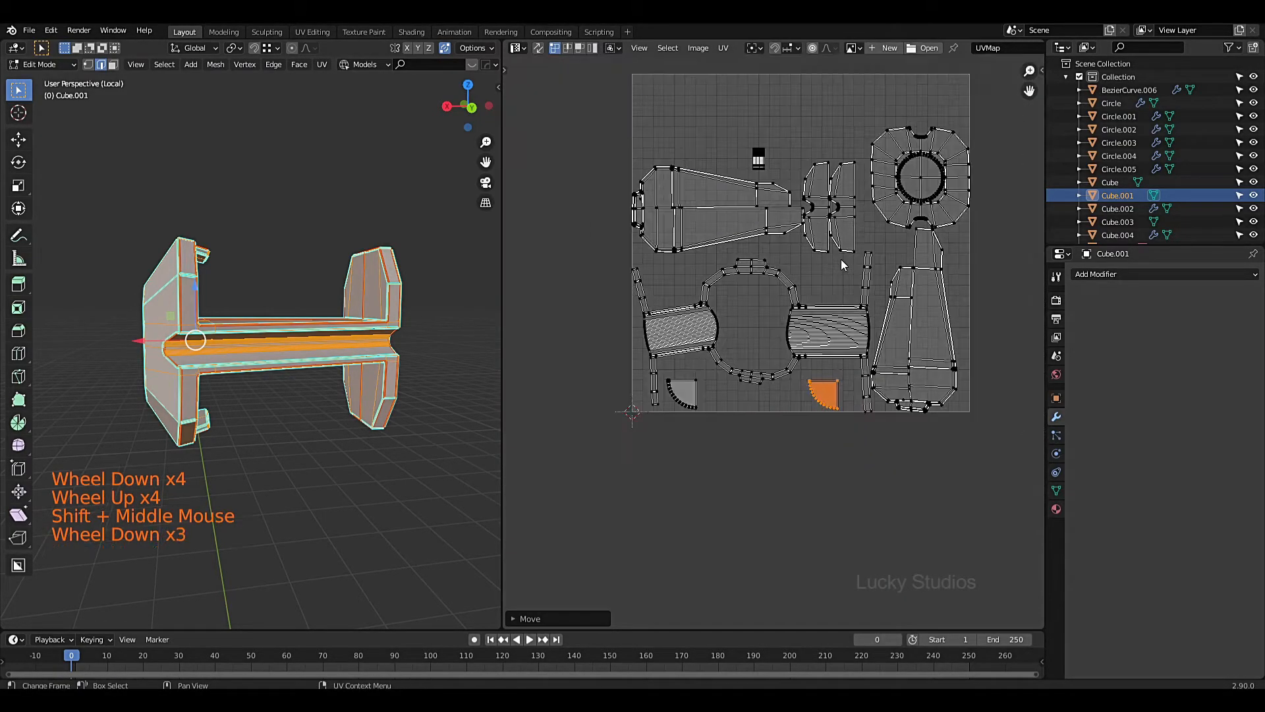
scroll(841, 261, down, 1)
scroll(942, 250, up, 2)
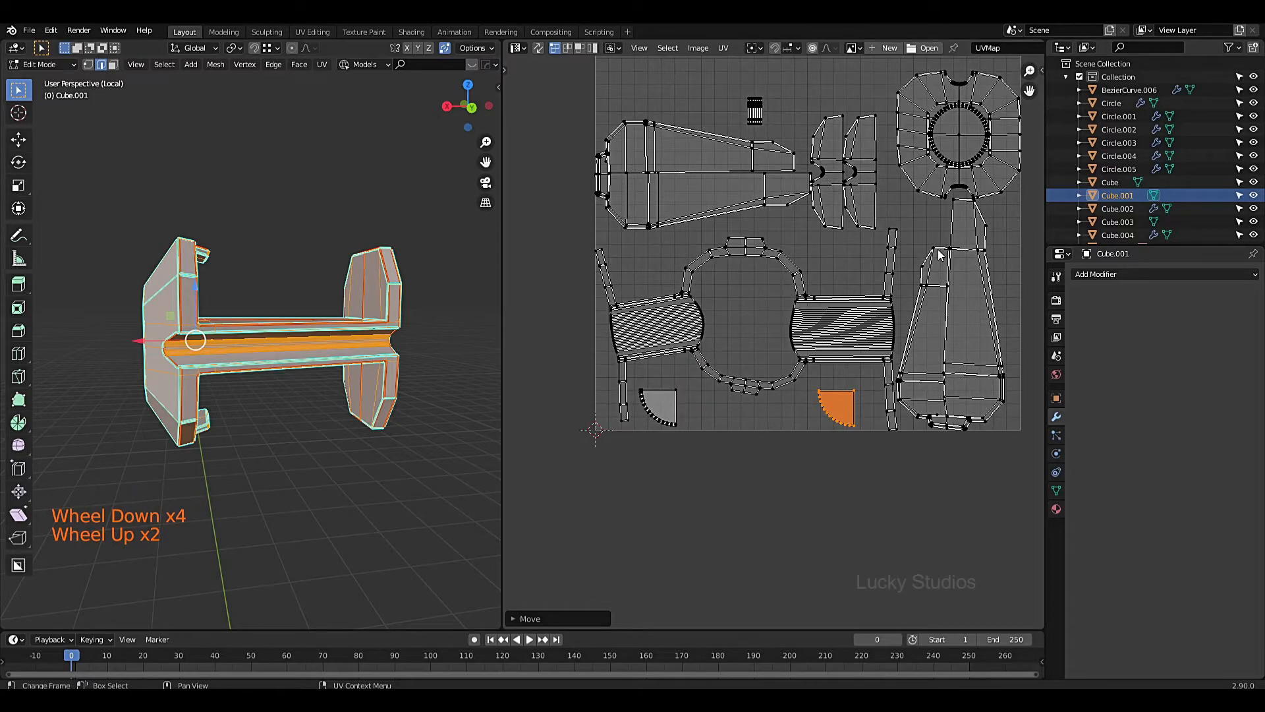
scroll(939, 253, down, 2)
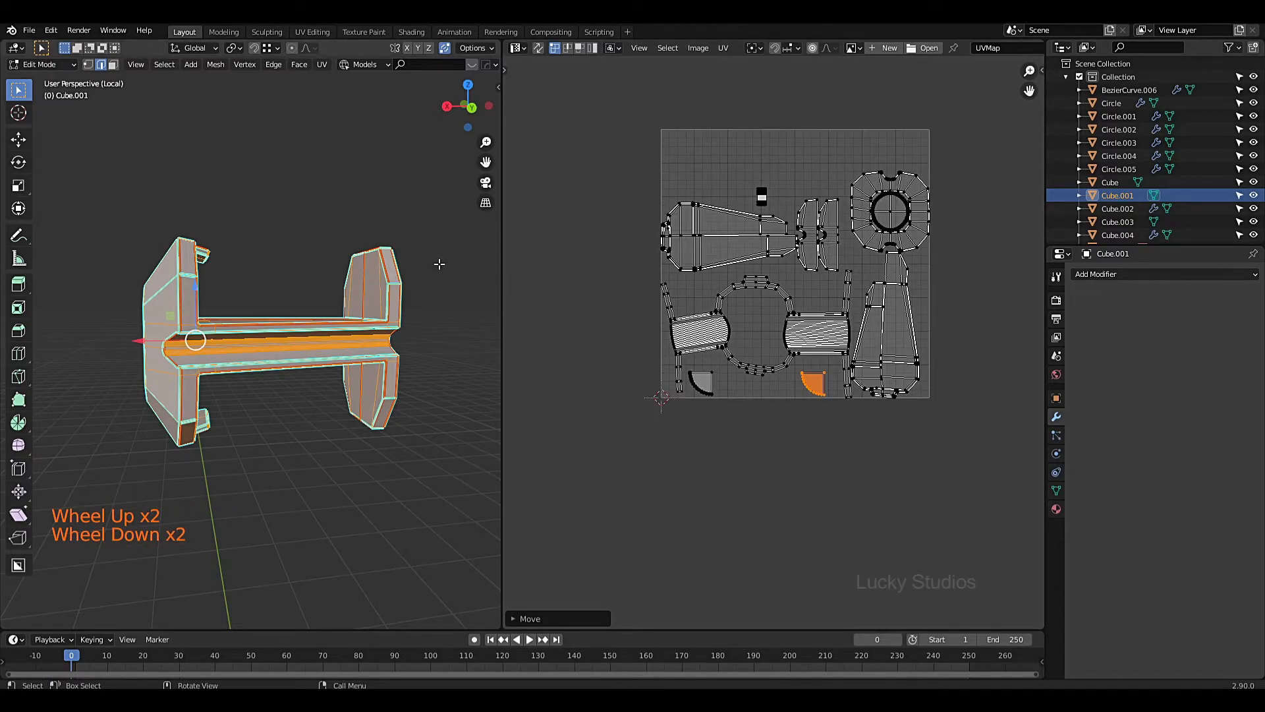
Step: Exit the frame piece's local view to show the whole axe and return to Object Mode
key(KP_Divide)
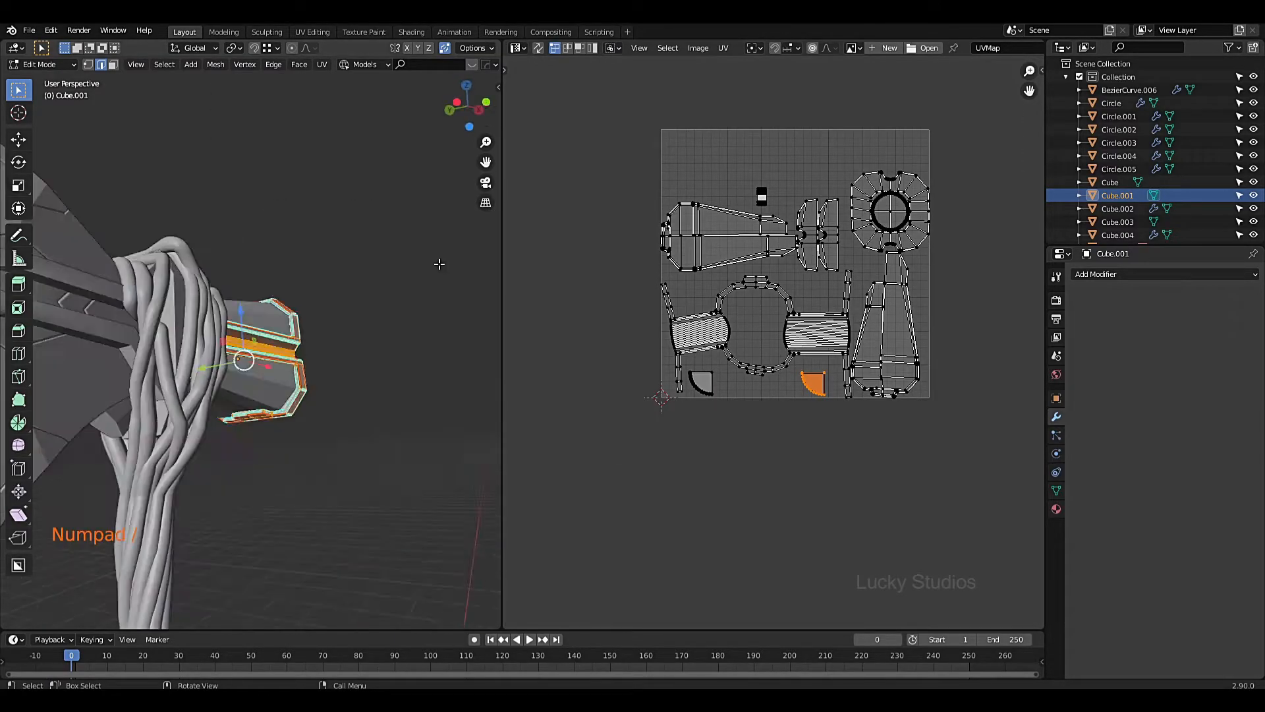
middle_drag(274, 393, 279, 432)
key(Tab)
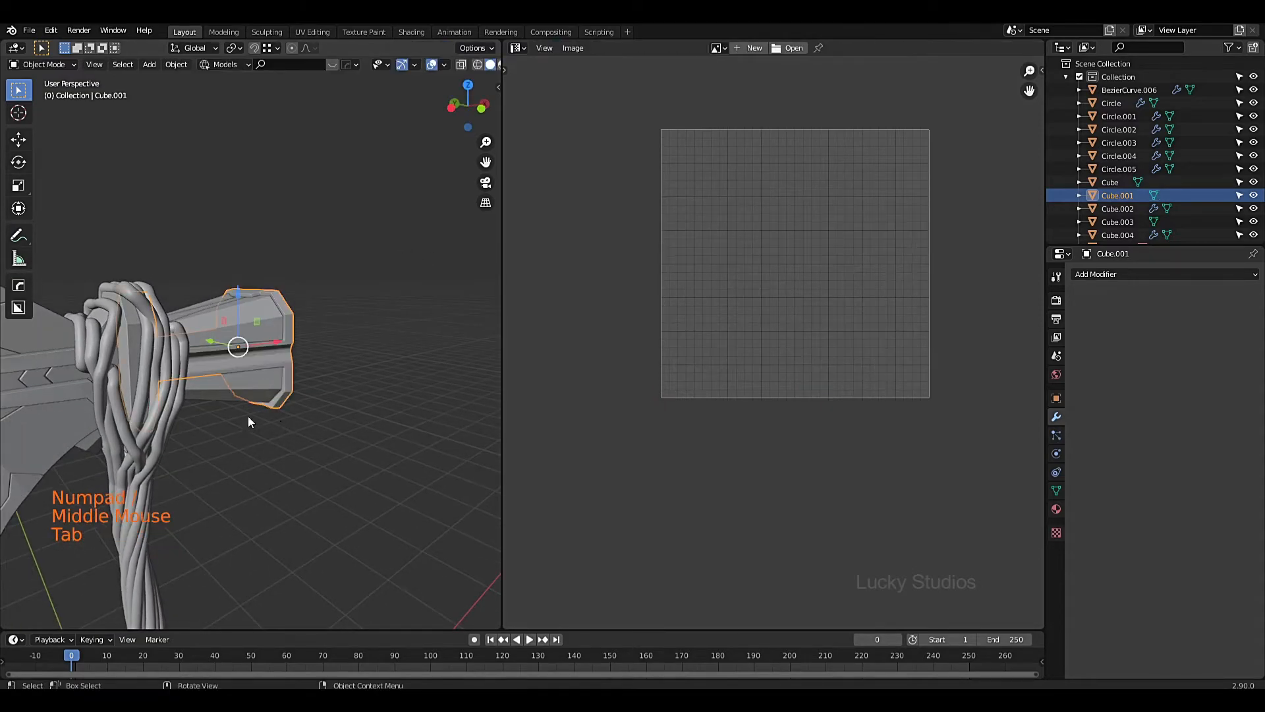
Step: Select the tapered side panels of the hammer end (Cube.003) and isolate them in local view in Edit Mode
scroll(228, 378, up, 3)
shift+middle_drag(228, 379, 353, 402)
shift+scroll(331, 362, down, 1)
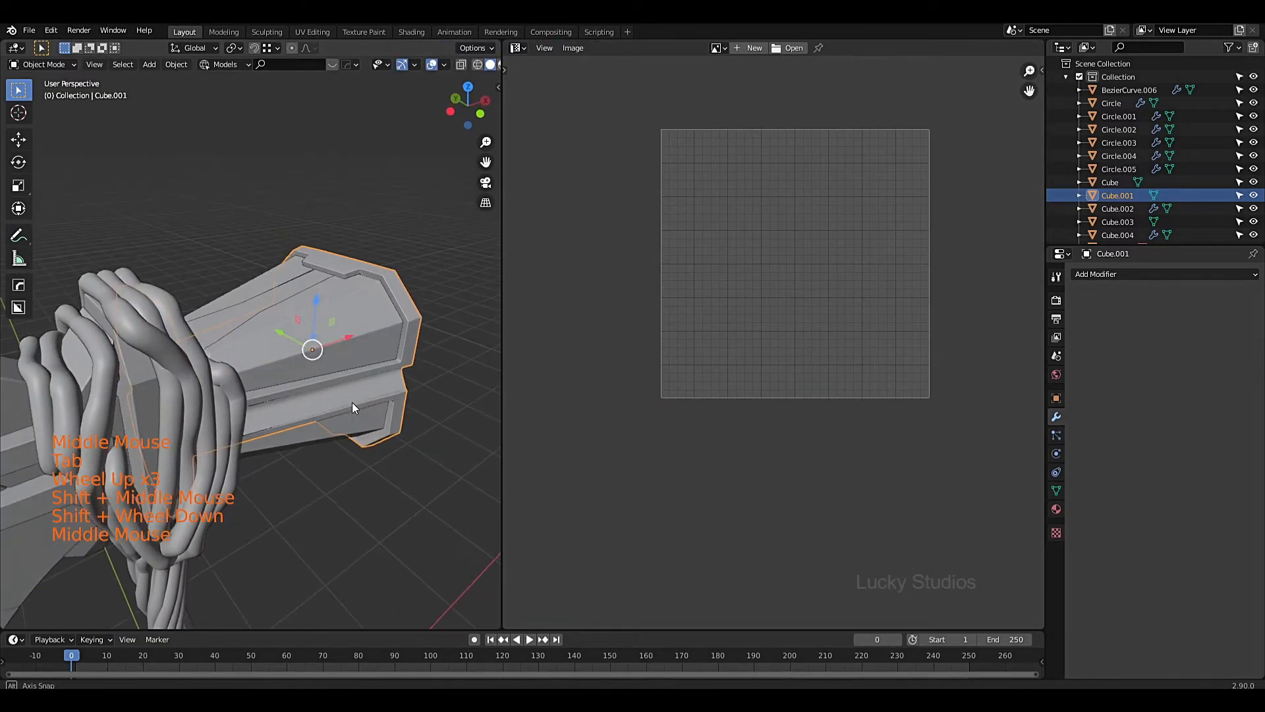
click(289, 347)
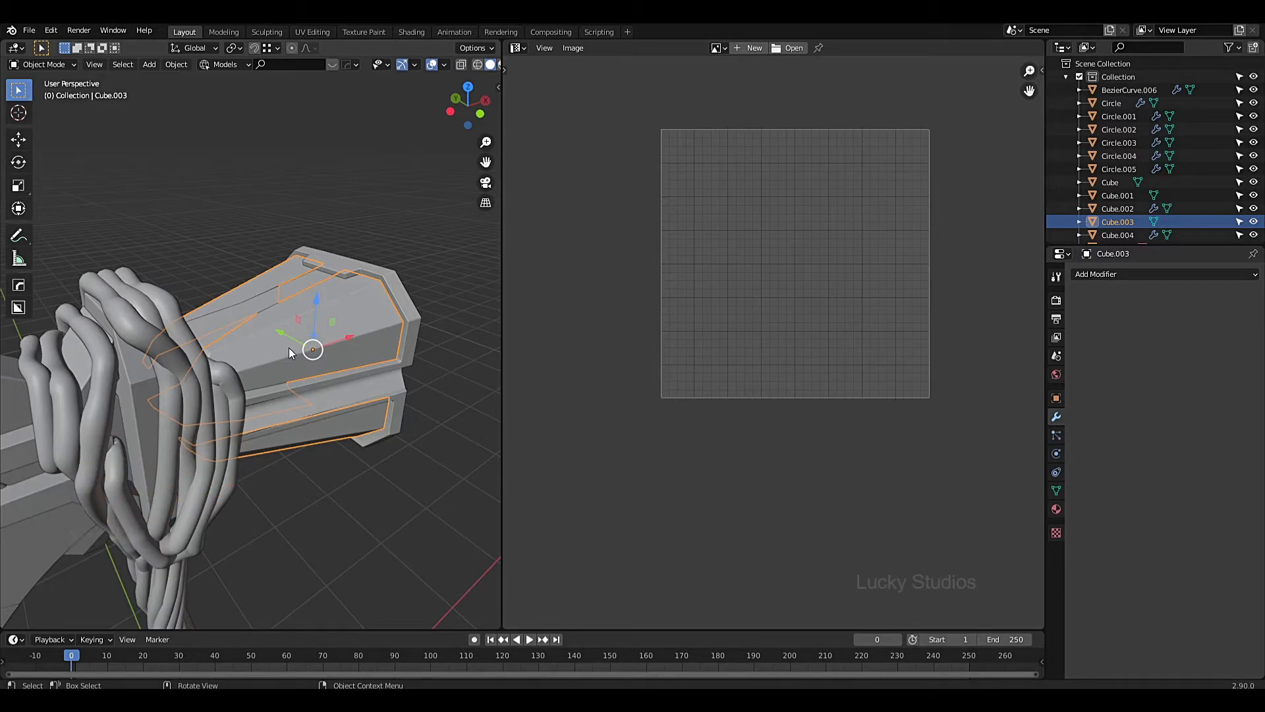
key(Tab)
key(KP_Divide)
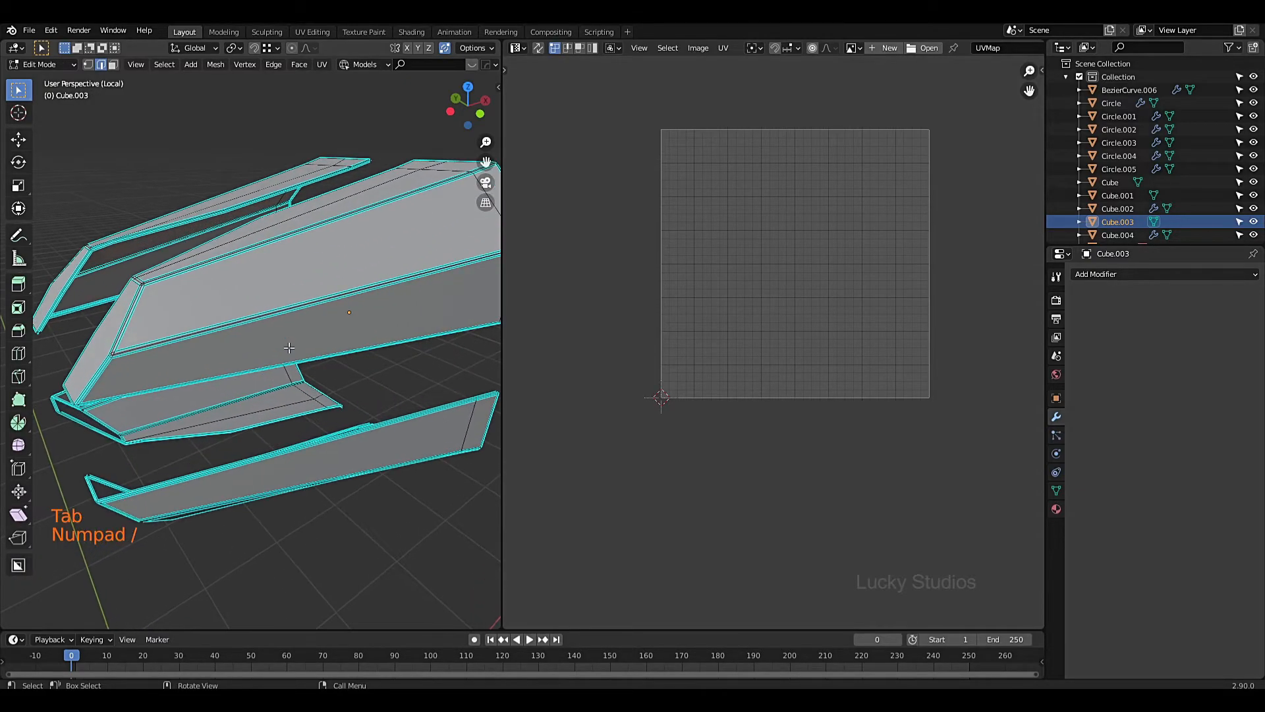
Step: Select the tapered panels' entire mesh and all their UVs, and unwrap them
scroll(209, 343, down, 2)
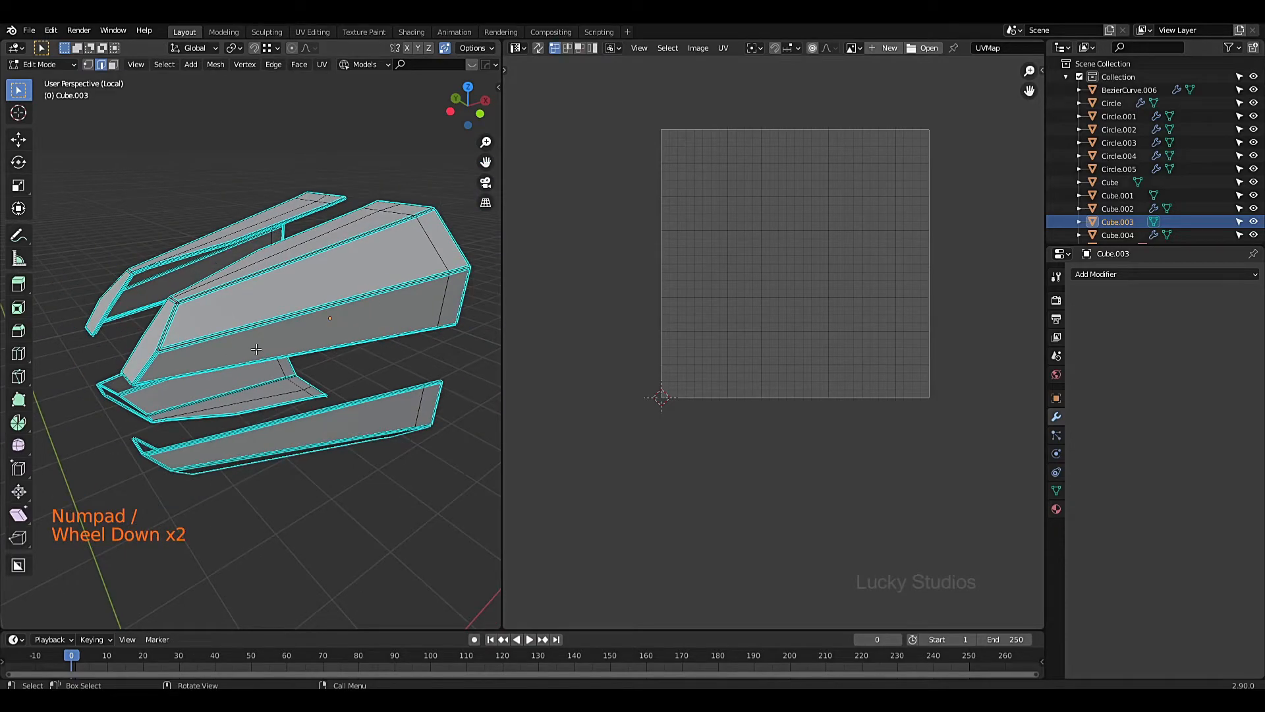
key(a)
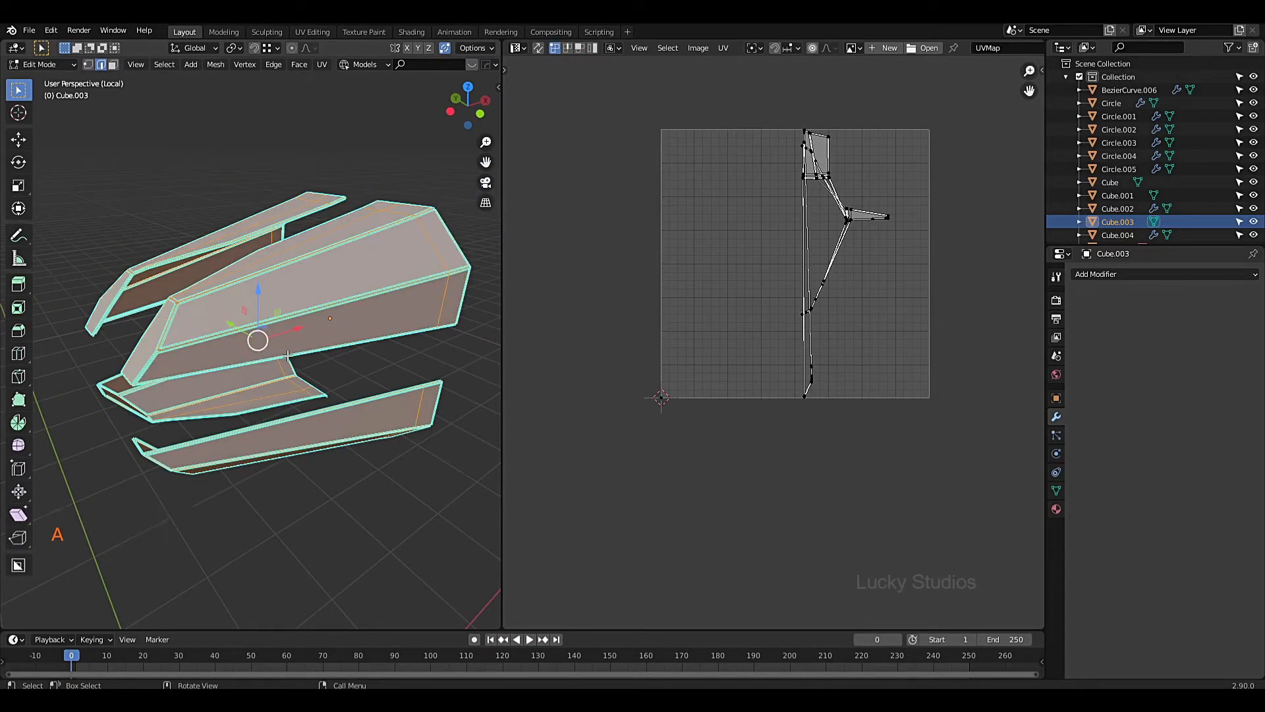
shift+middle_drag(258, 346, 270, 356)
scroll(270, 356, down, 2)
drag(729, 98, 951, 449)
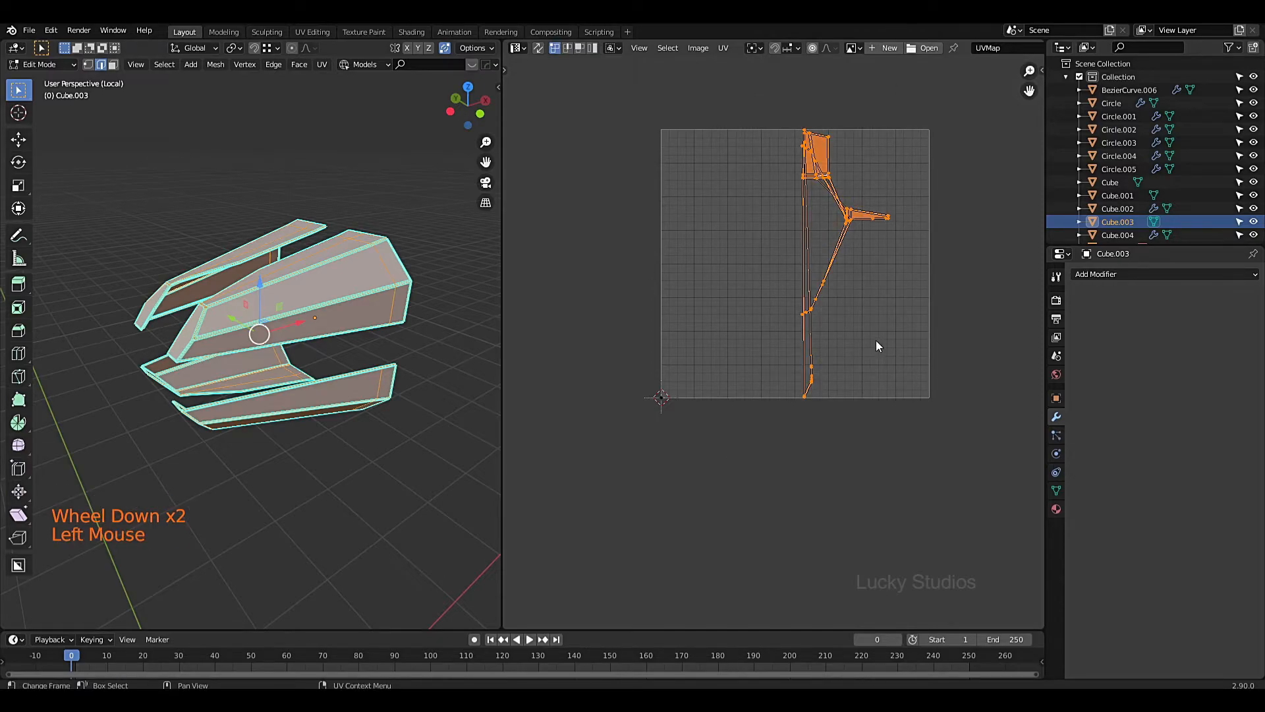
key(u)
click(952, 284)
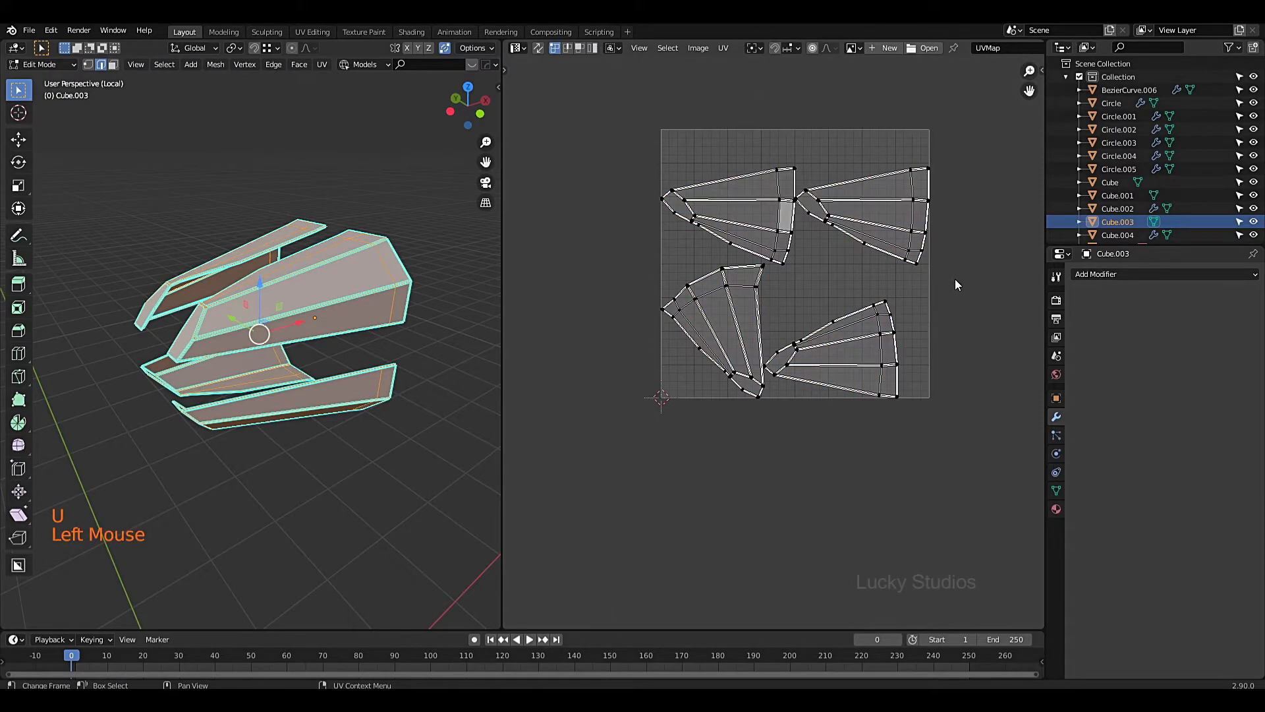
Step: Select all of the tapered panels' UV islands and average their scale
drag(634, 106, 1028, 496)
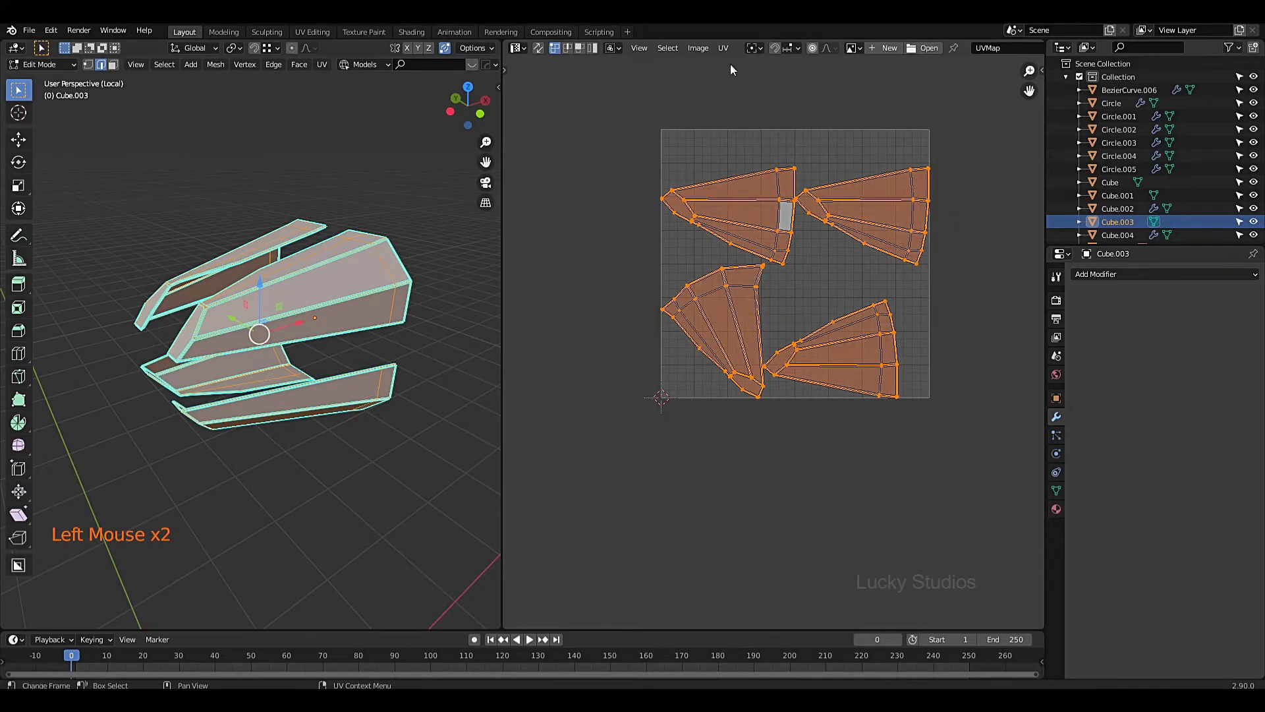
click(723, 48)
click(770, 293)
drag(589, 124, 993, 417)
Step: Leave the tapered panels' editing and local view, and isolate the narrow strip piece (Cube) in Edit Mode
key(Tab)
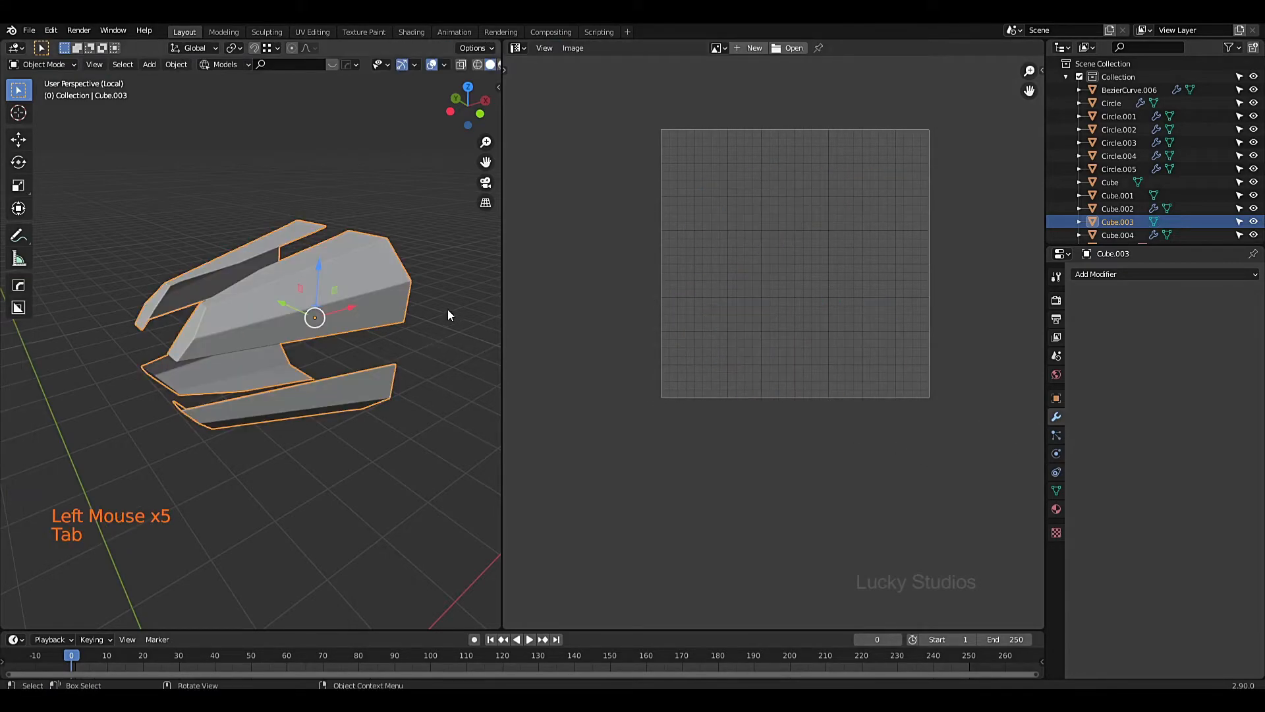
key(KP_Divide)
click(223, 323)
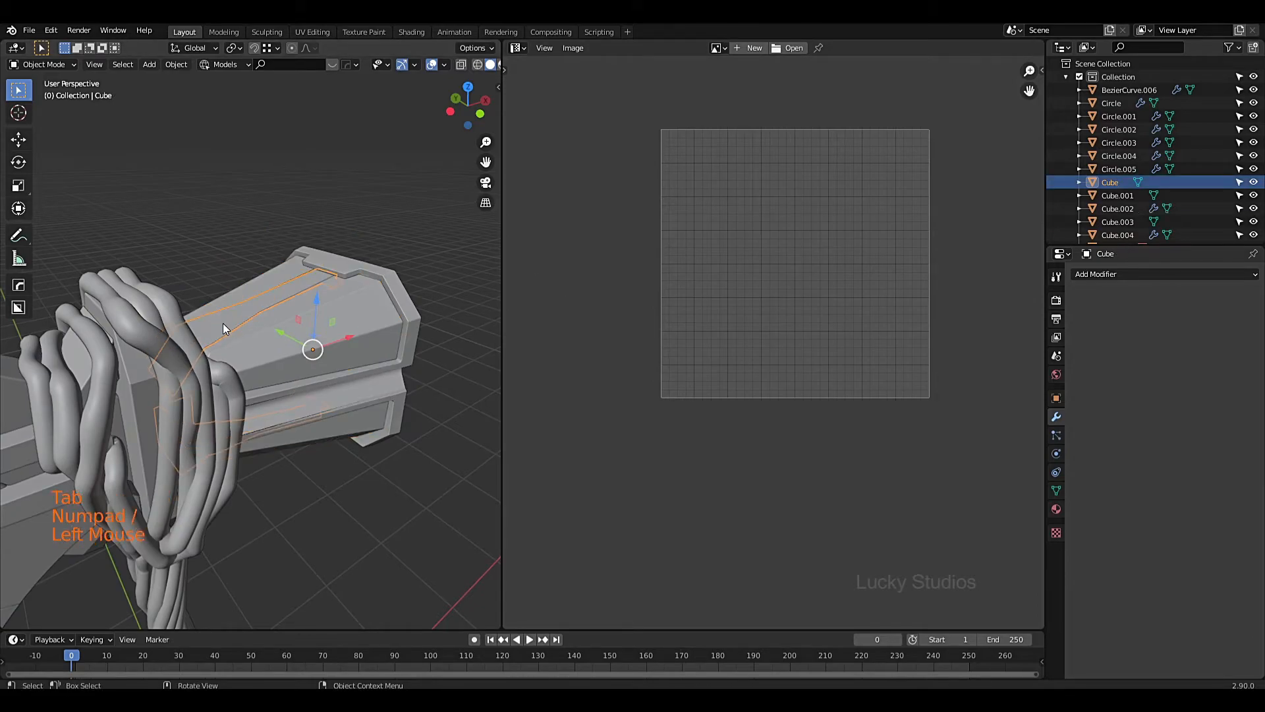
scroll(261, 334, up, 1)
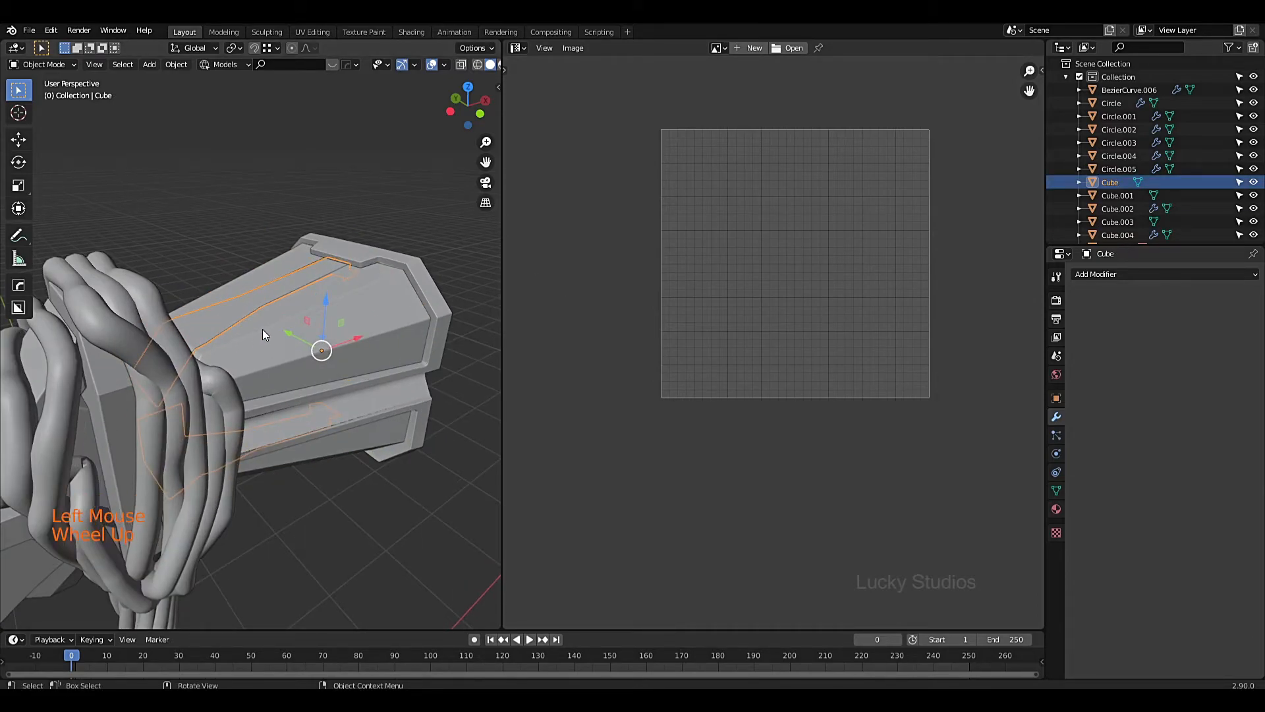
key(KP_Divide)
key(Tab)
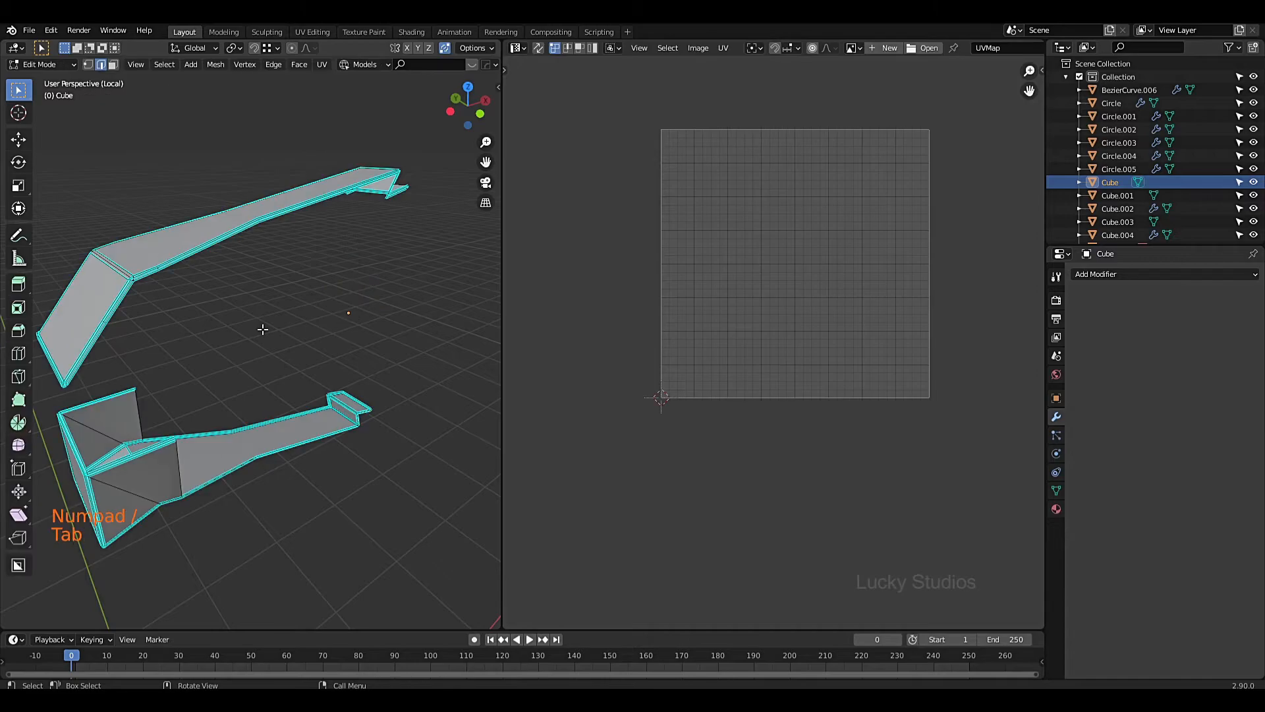
Step: Unwrap the narrow strip piece's entire mesh with all its UVs selected, and average the scale of the resulting islands
key(a)
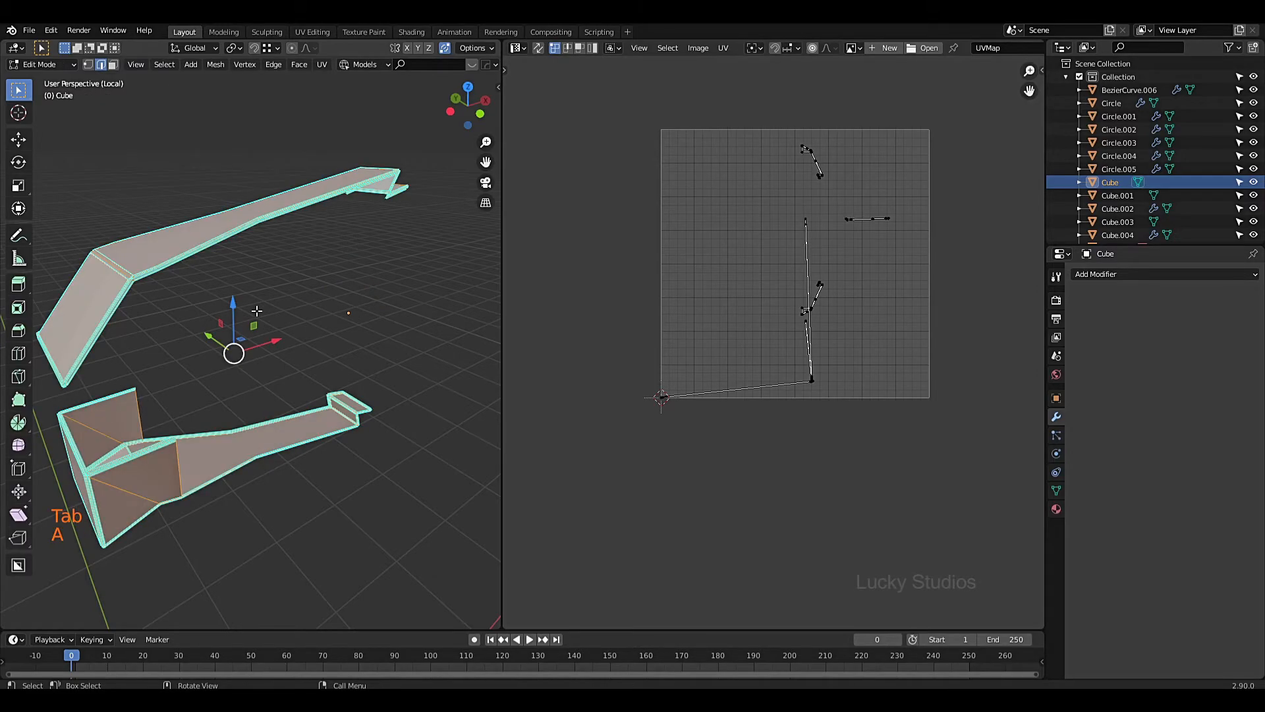
drag(609, 107, 984, 458)
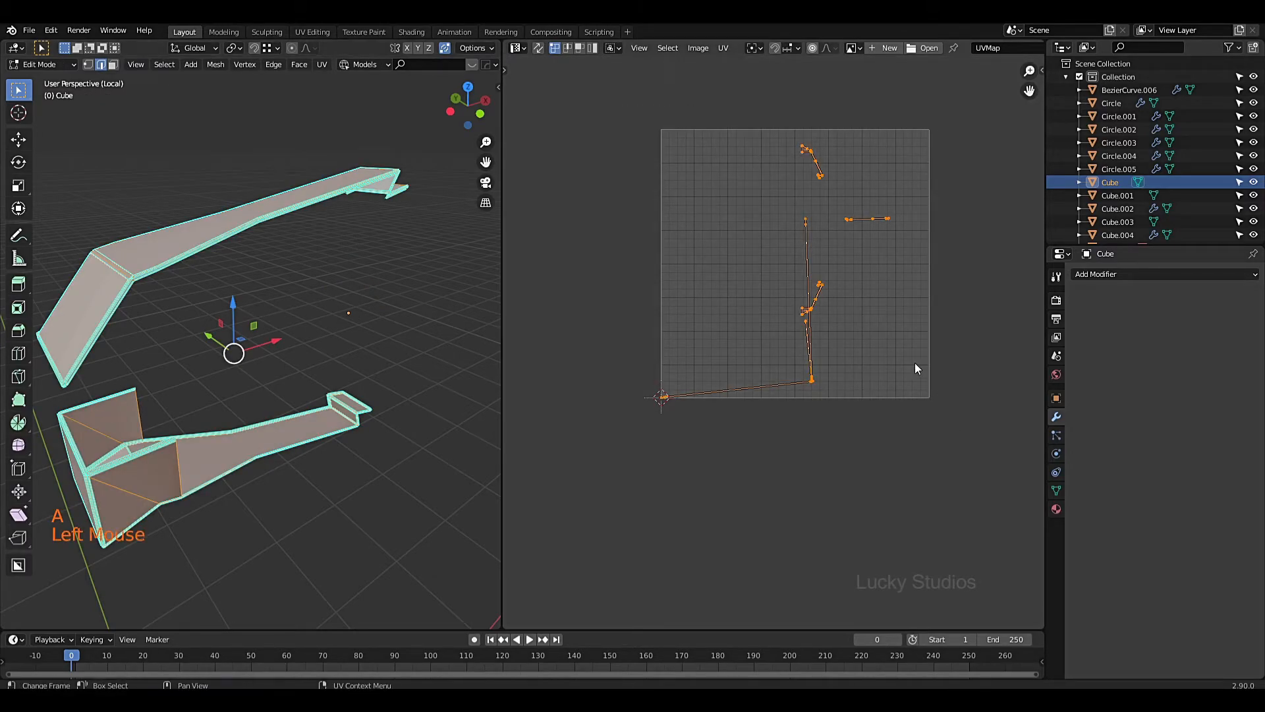
key(u)
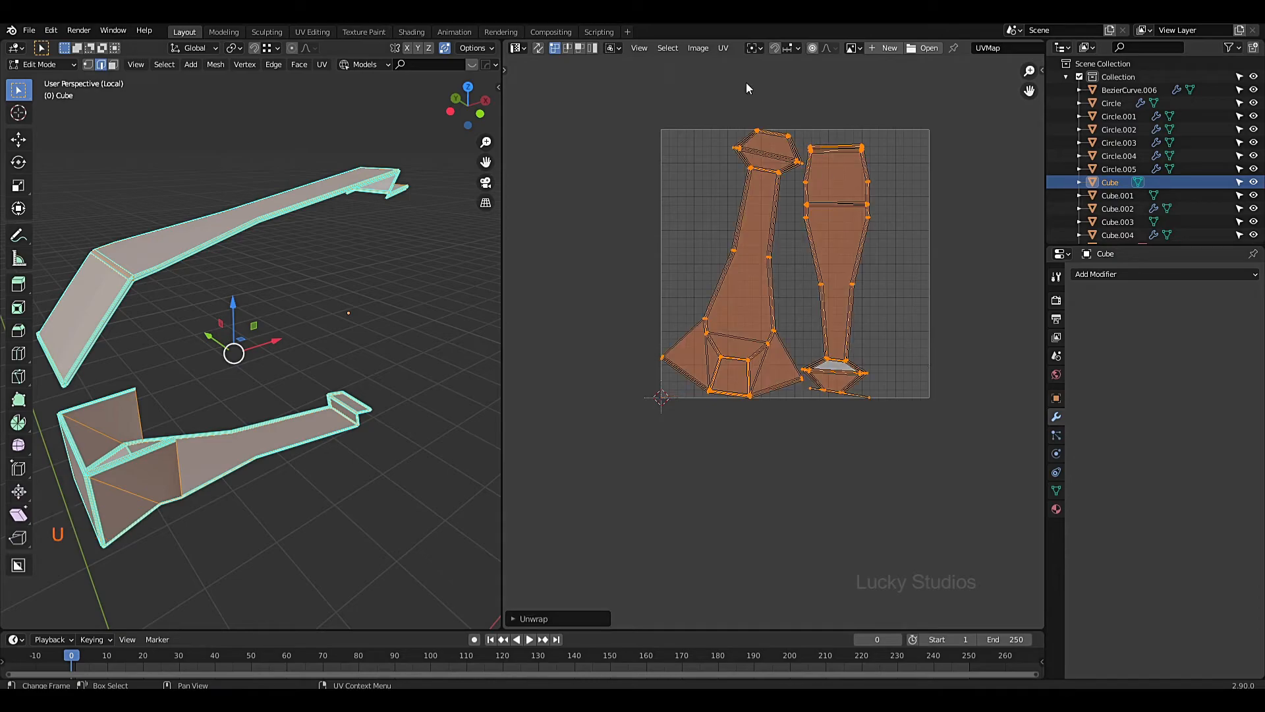
click(722, 47)
click(758, 280)
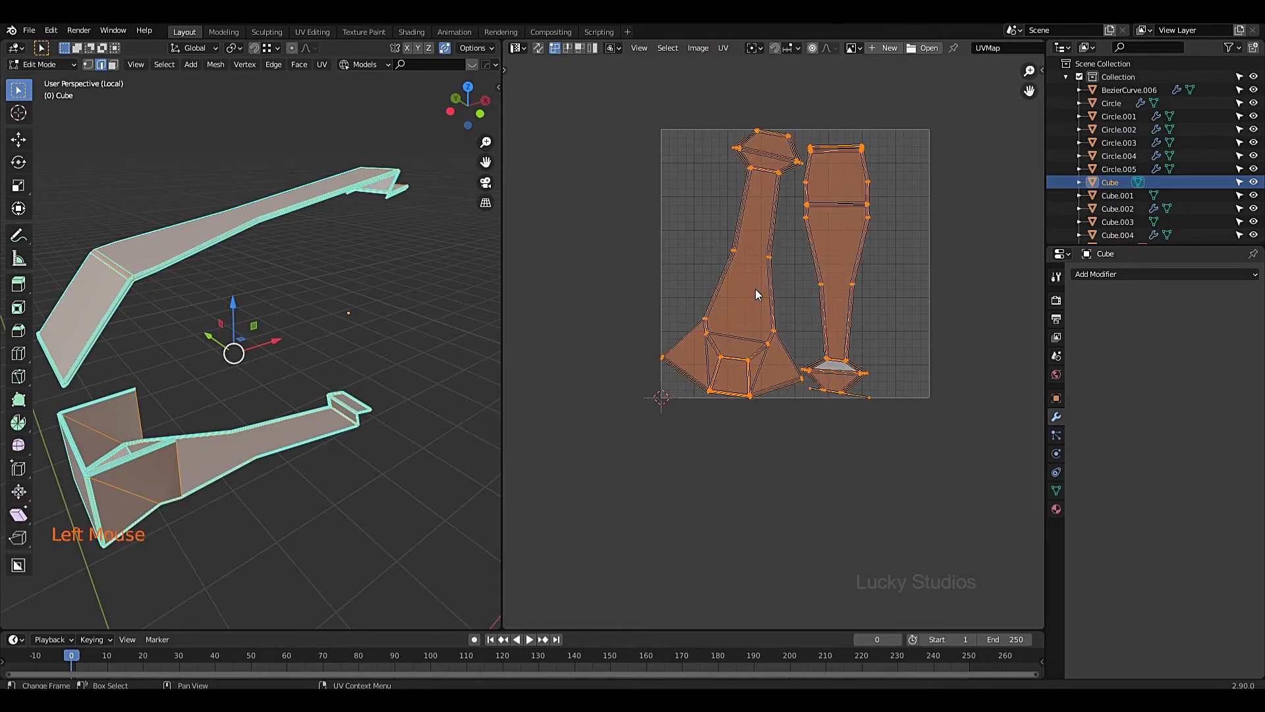
Step: Leave the strip piece's local view and bring back the rest of the axe
key(Tab)
key(Tab)
key(KP_Divide)
Step: Examine the complete axe model, including its blade, handle and hammer end, from several angles
scroll(398, 445, down, 2)
scroll(398, 445, down, 1)
mouse_move(398, 445)
middle_down()
mouse_move(378, 437)
mouse_move(396, 421)
middle_up()
scroll(395, 421, up, 1)
drag(262, 211, 405, 461)
scroll(402, 462, down, 1)
middle_drag(398, 463, 535, 454)
scroll(348, 448, up, 1)
scroll(295, 411, down, 1)
middle_drag(295, 411, 273, 402)
drag(135, 248, 307, 527)
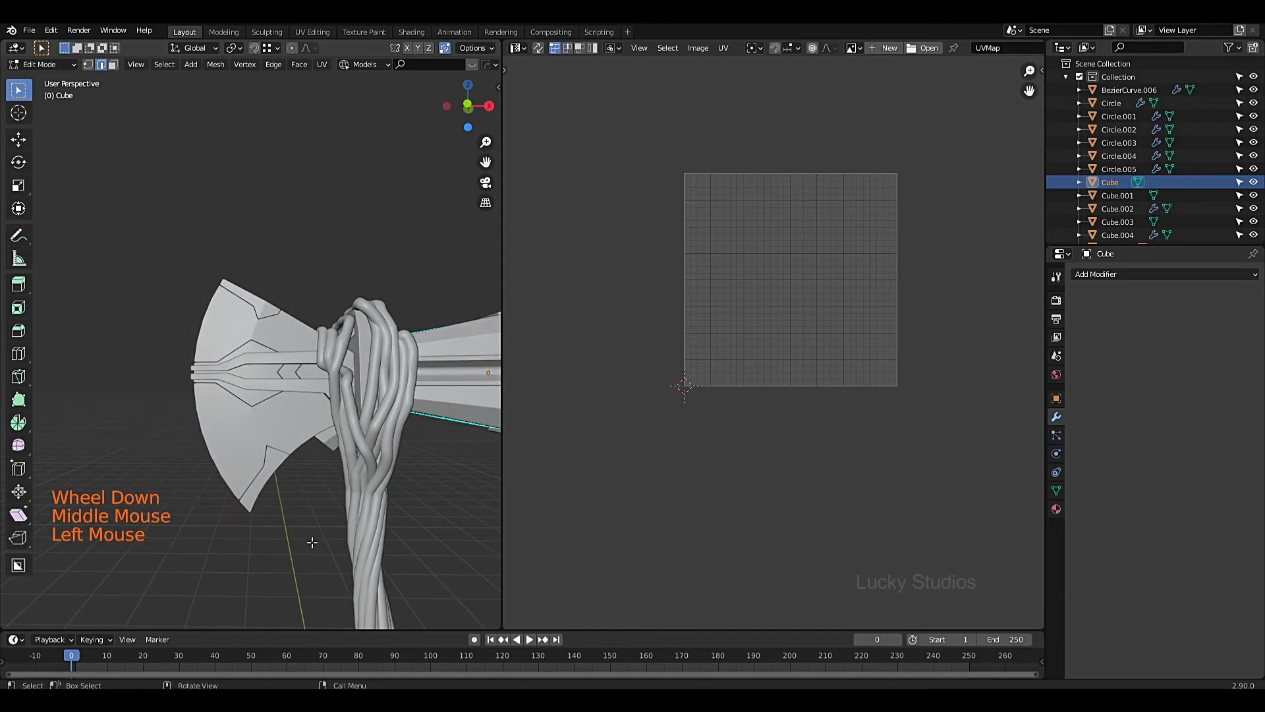
scroll(300, 505, down, 1)
middle_drag(288, 508, 277, 501)
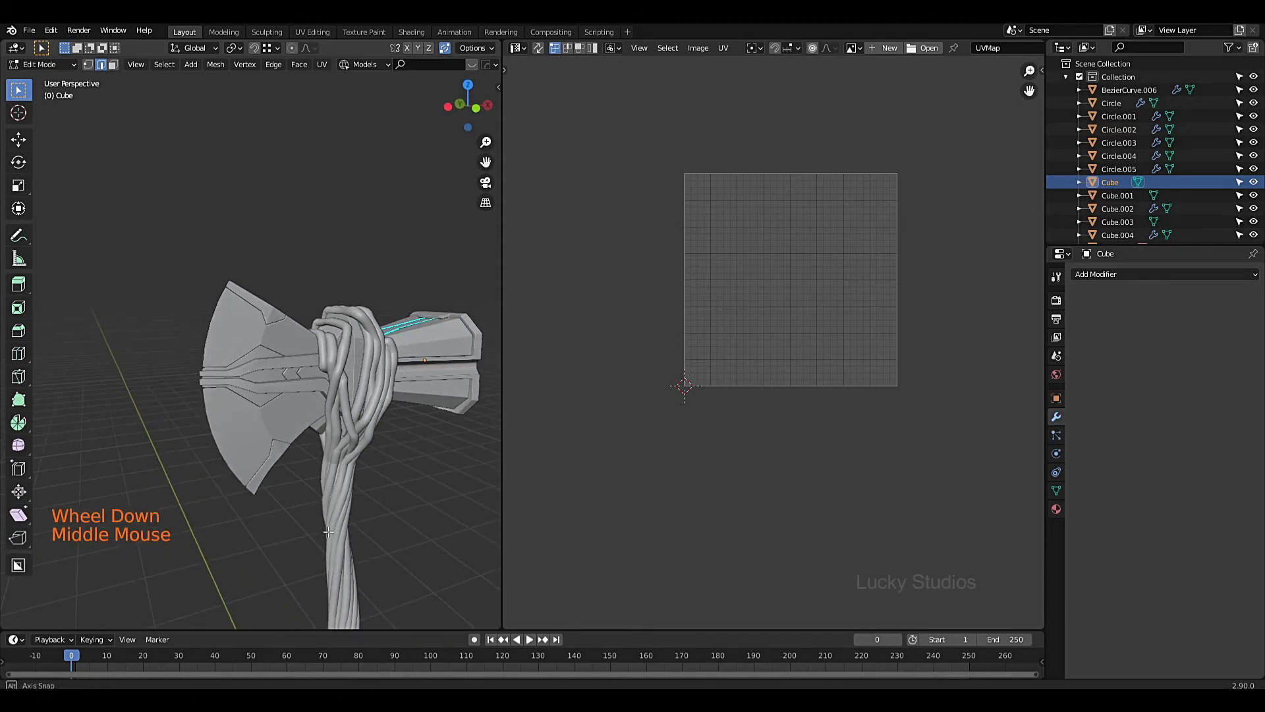
drag(199, 245, 484, 507)
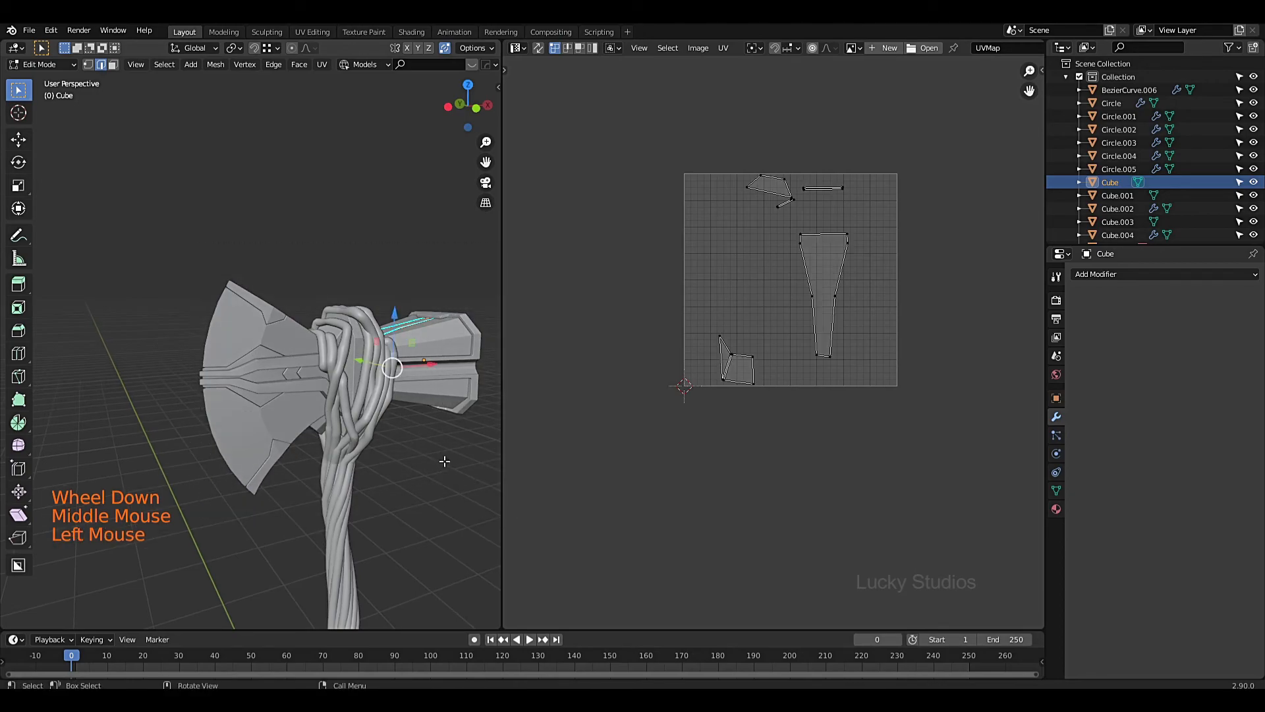
middle_drag(268, 413, 257, 429)
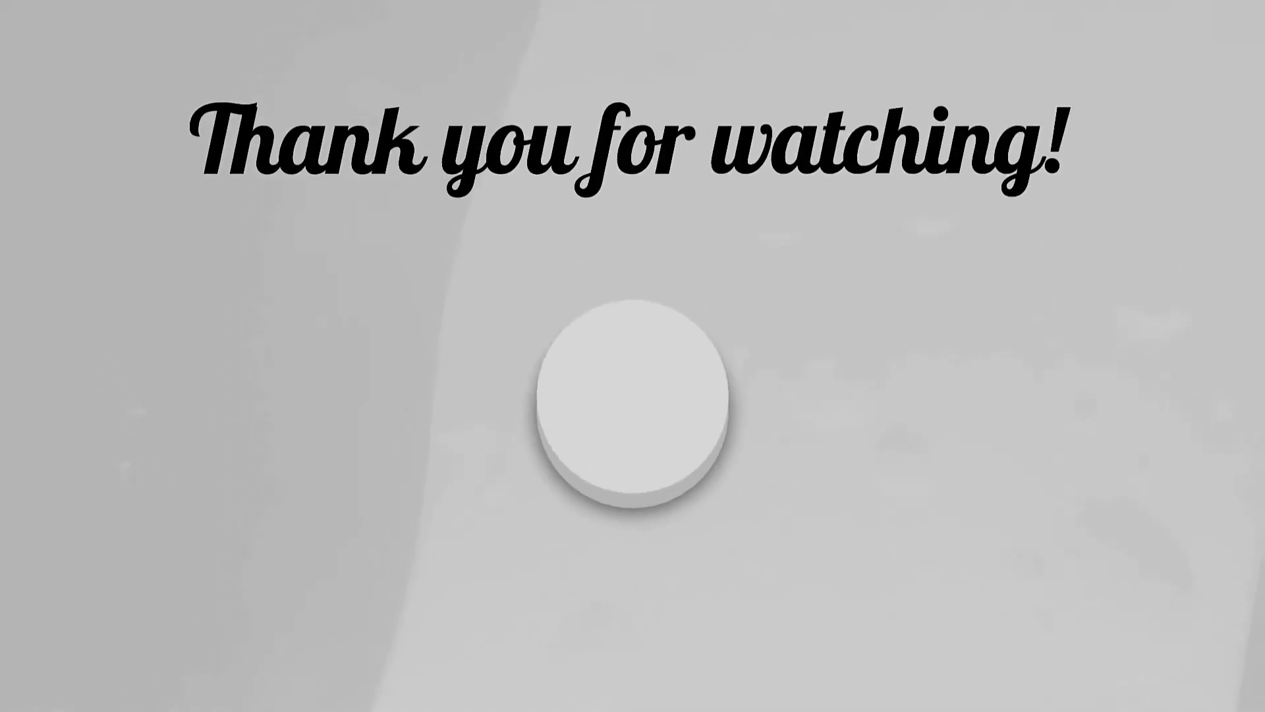